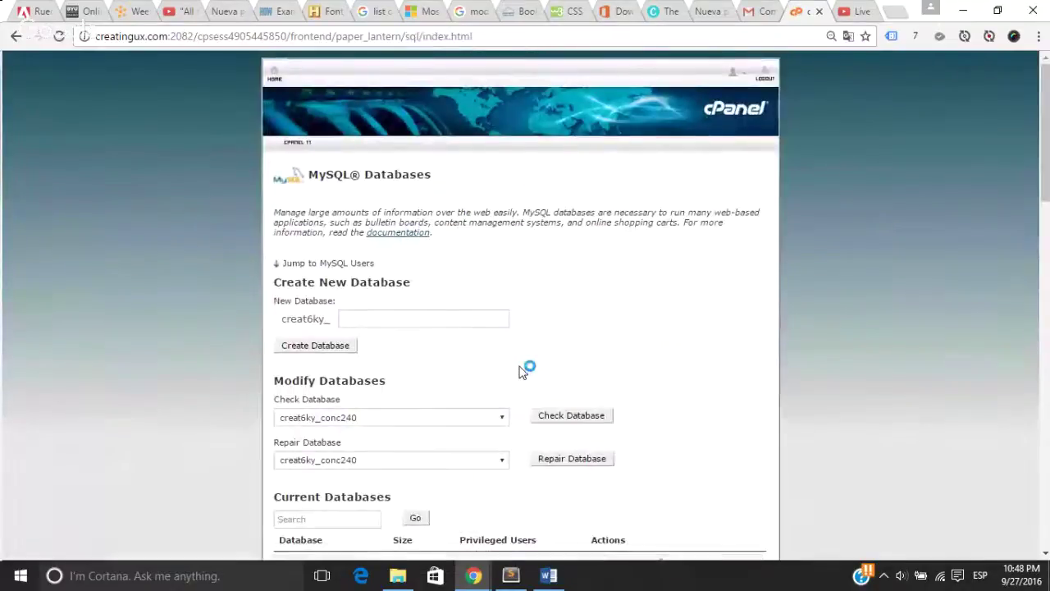
Step: Switch to create_db.sql in Sublime Text and select the database name creat6ky_my_guitar_shop1 in the first USE statement
scroll(521, 372, "down", 8)
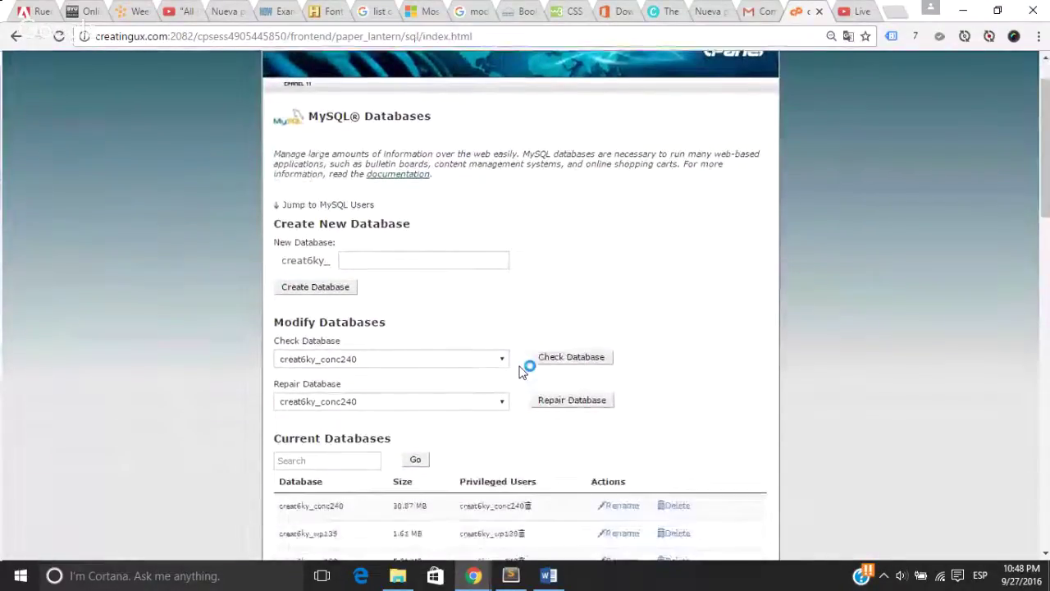
scroll(521, 372, "up", 3)
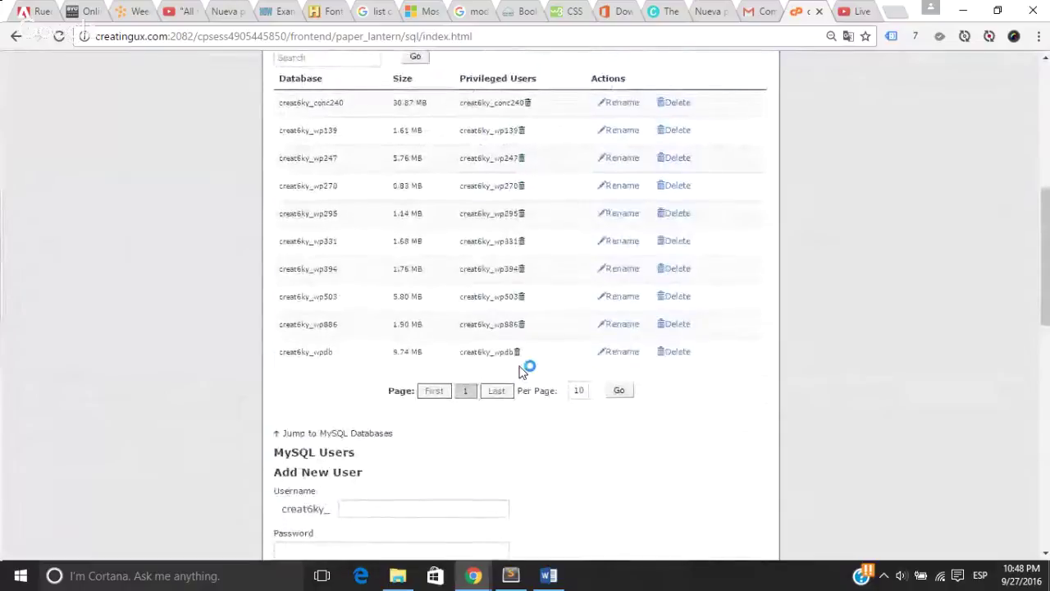
scroll(520, 371, "up", 5)
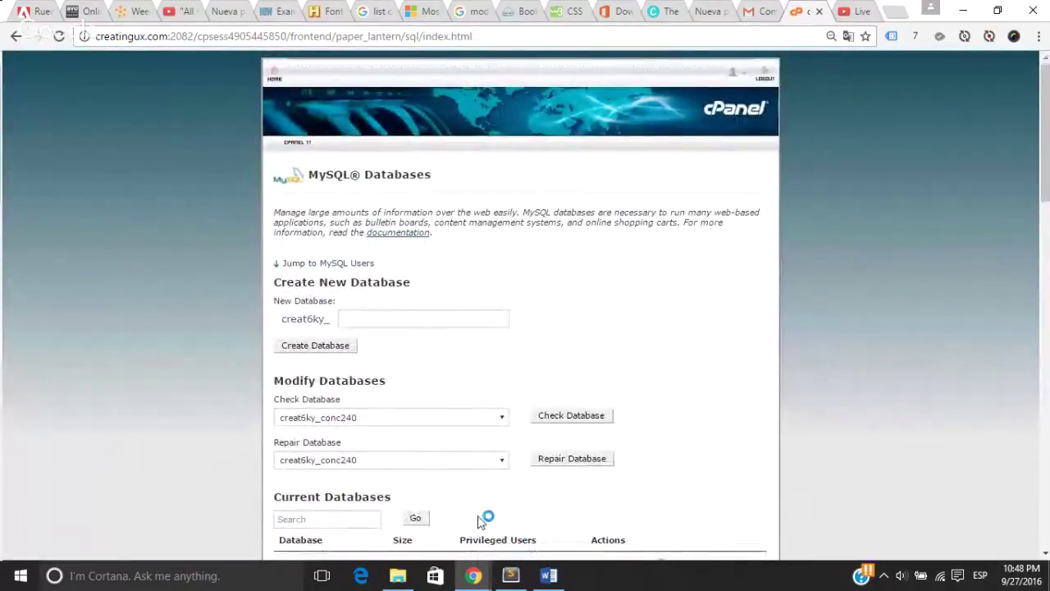
left_click(512, 579)
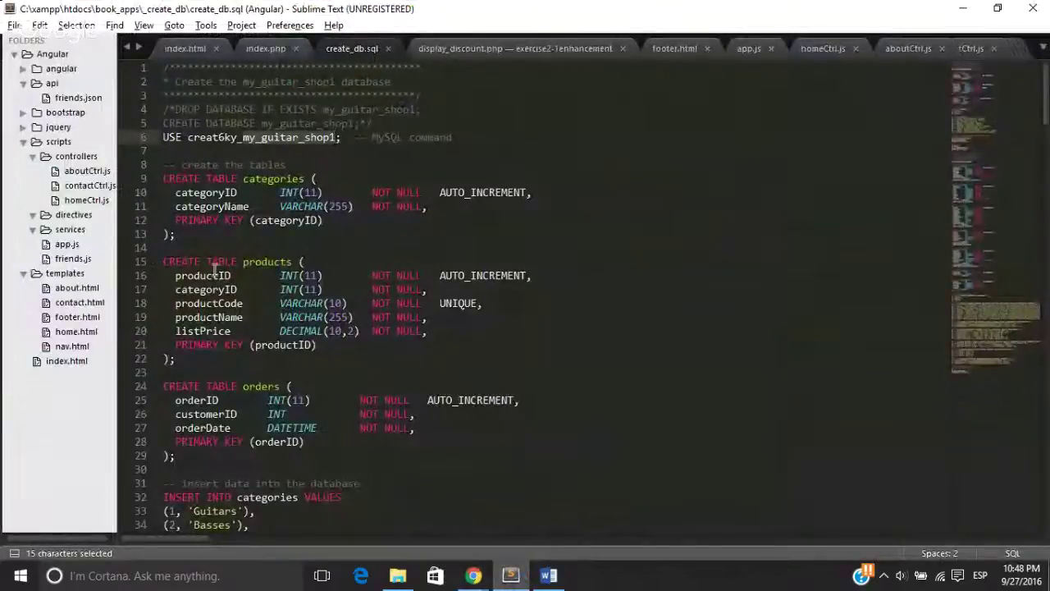
left_click_drag(188, 137, 333, 137)
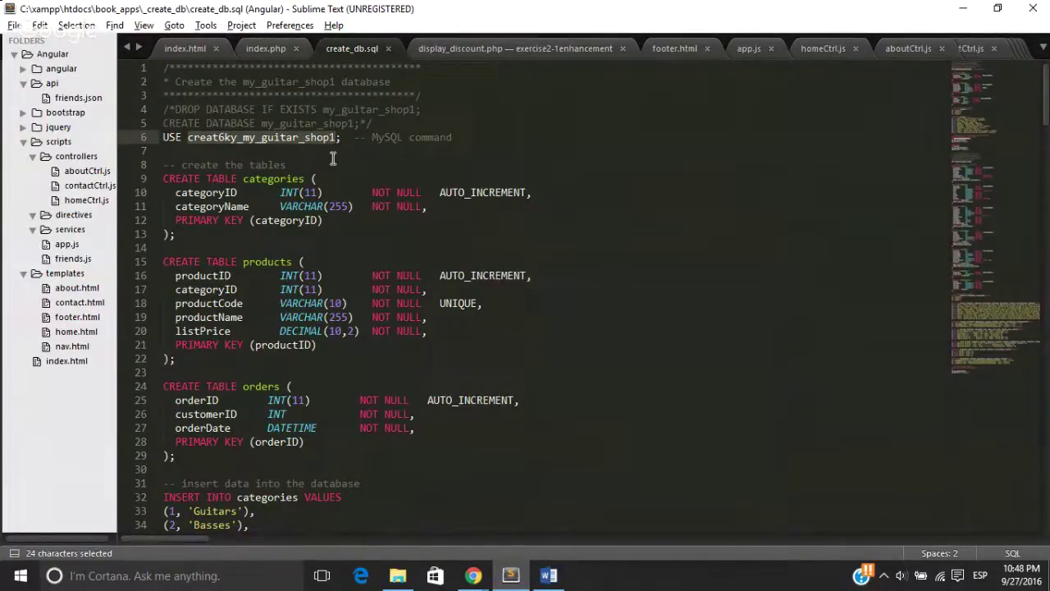
Step: Switch back to cPanel in the browser, create a MySQL database named my_guitar_shop1 and return to the MySQL Databases page
key("alt+Tab")
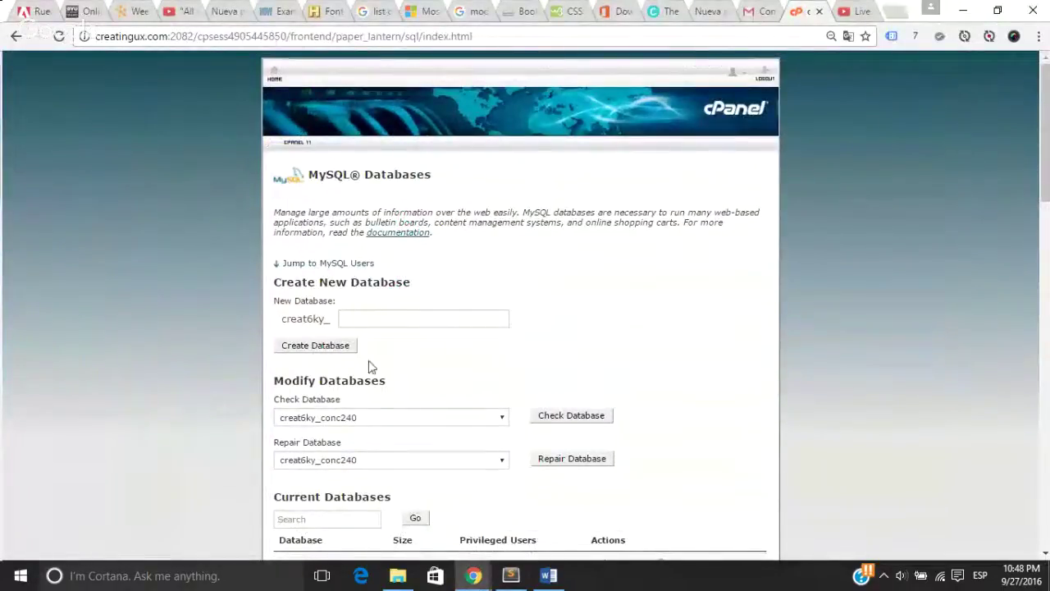
left_click(383, 315)
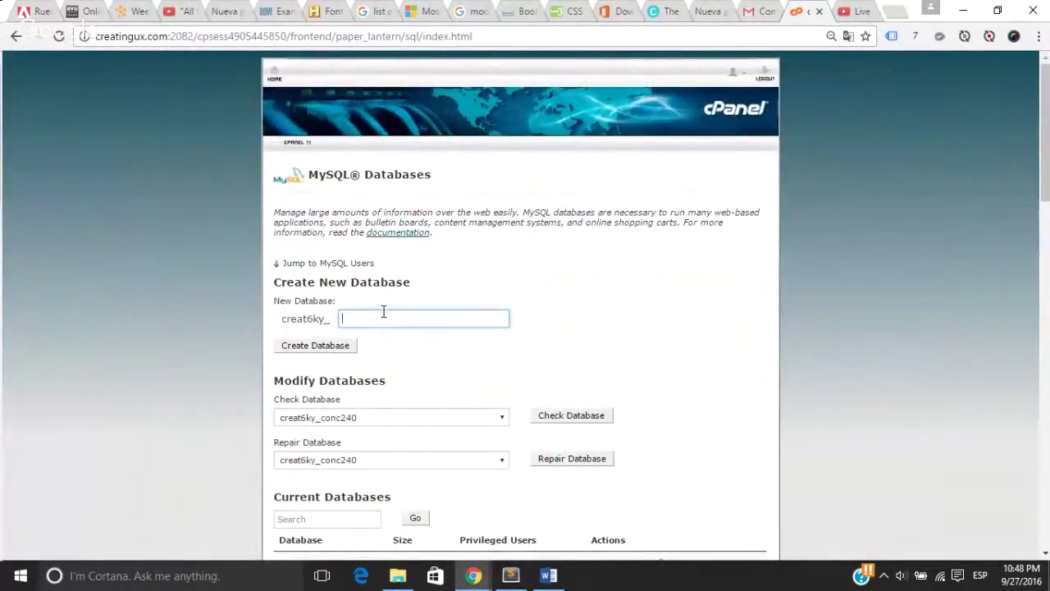
type("my_guitar_shop1")
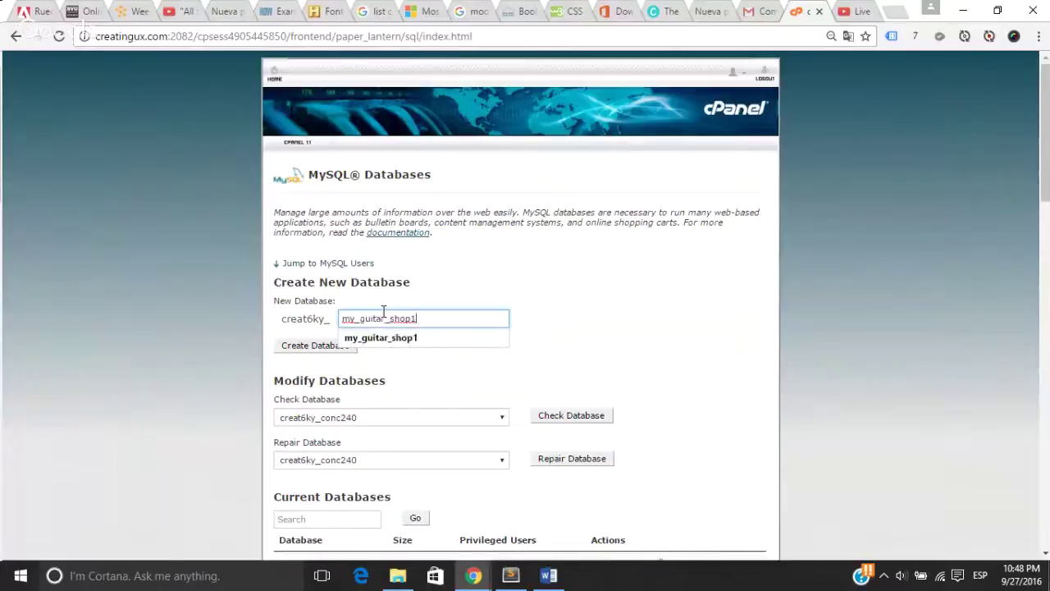
left_click(313, 353)
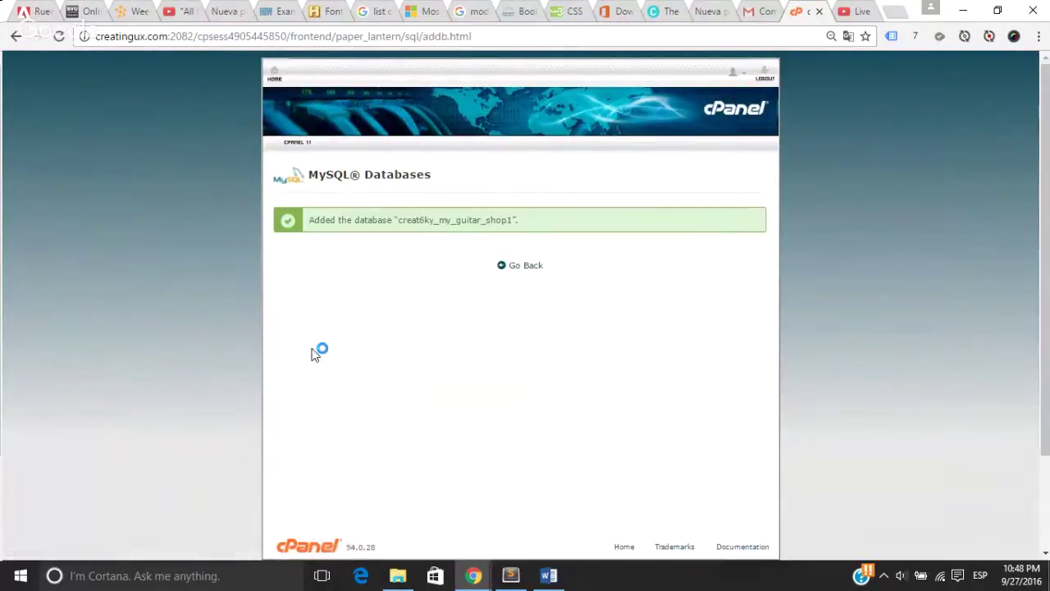
left_click(526, 267)
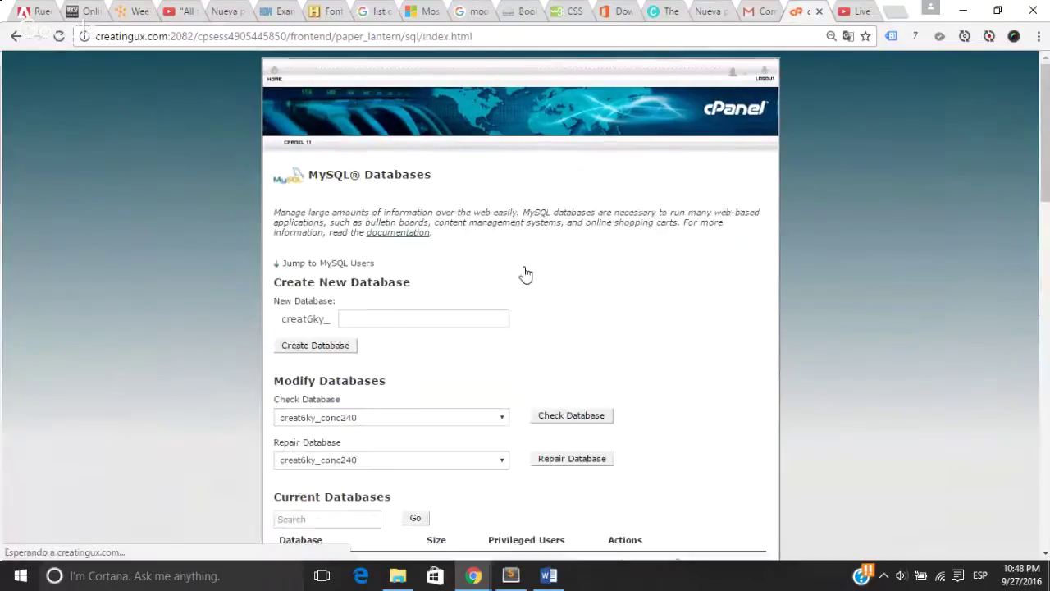
Step: Create a second MySQL database named my_guitar_shop2 and return to the MySQL Databases page
left_click(423, 319)
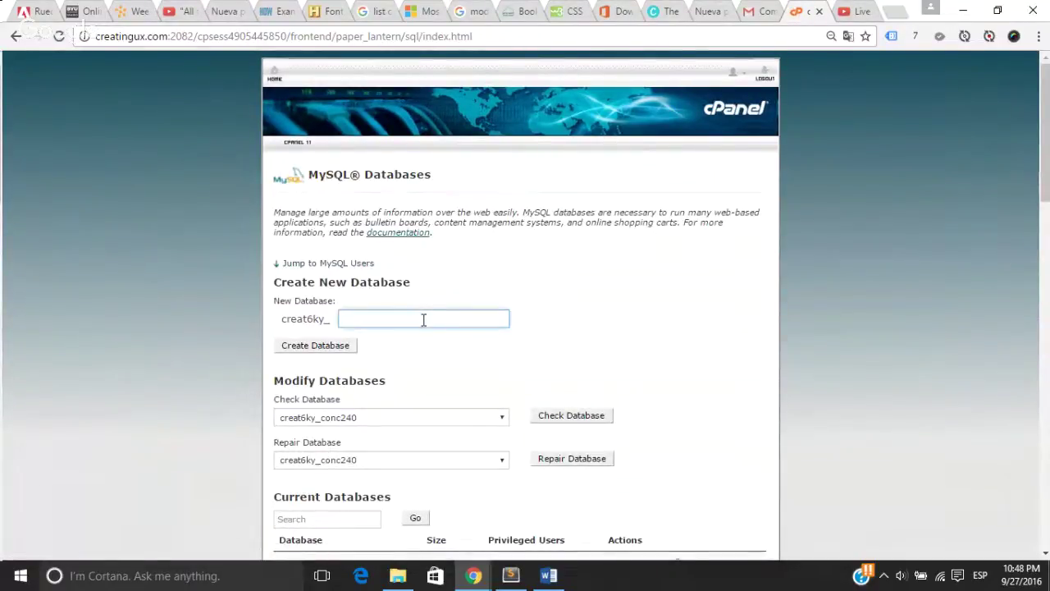
type("my_guitar_shop1")
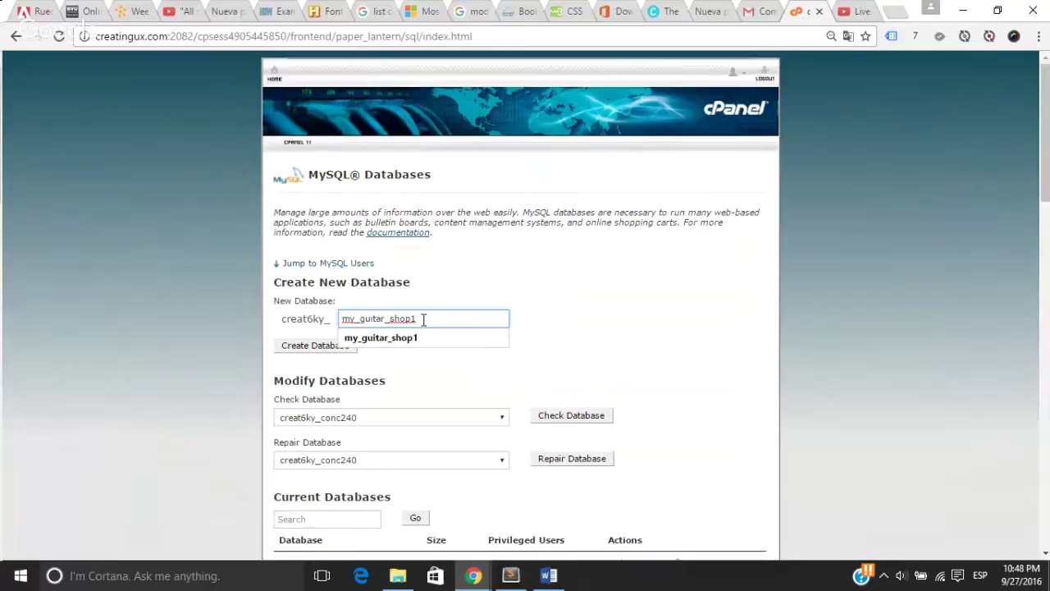
key("BackSpace")
type("2")
left_click(298, 354)
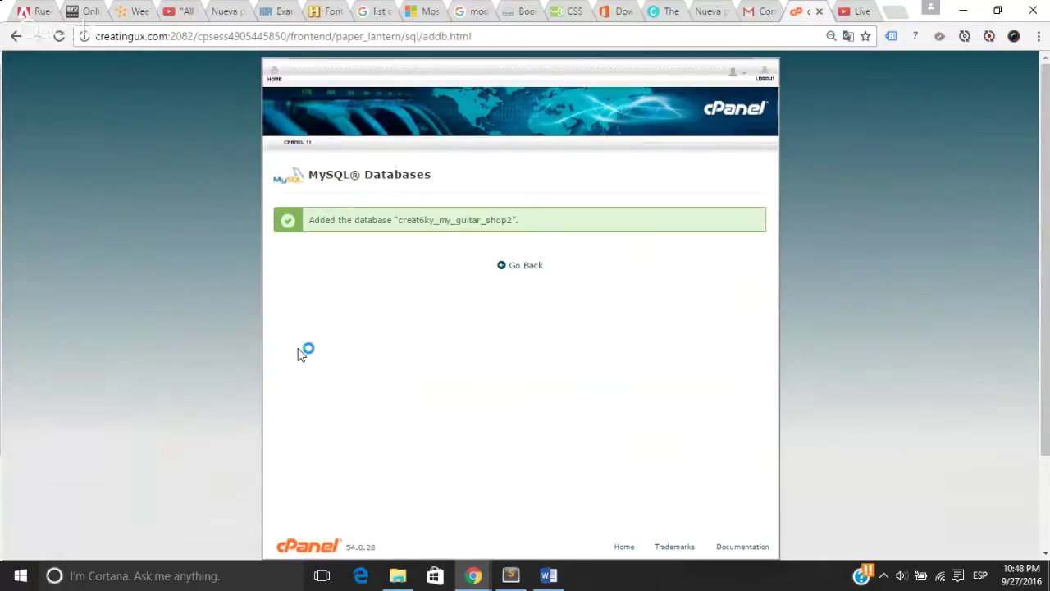
left_click(525, 268)
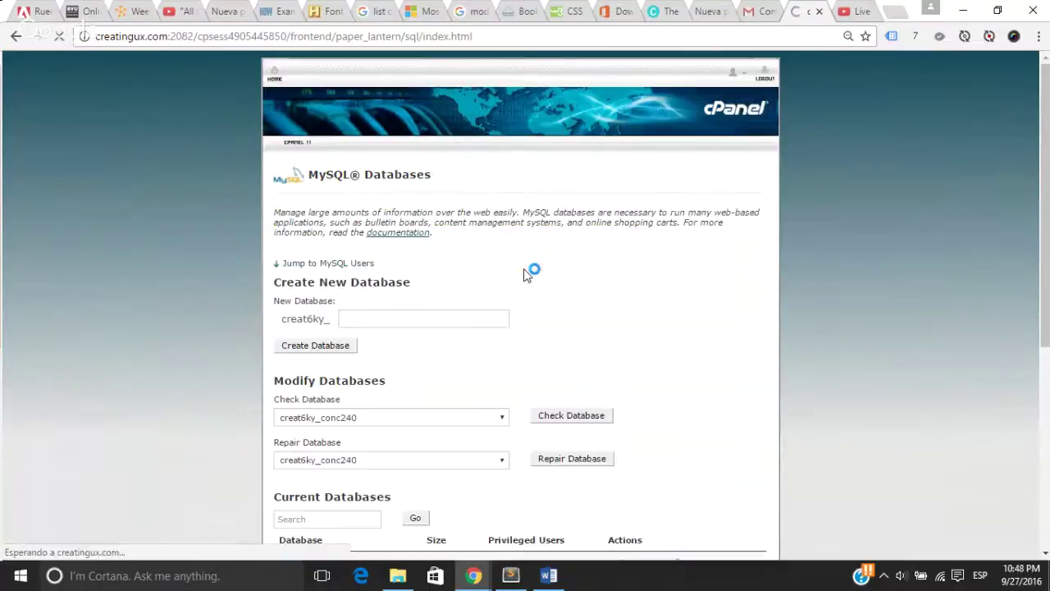
Step: Check the Current Databases list for the two new guitar shop databases
scroll(525, 275, "down", 5)
scroll(527, 275, "down", 2)
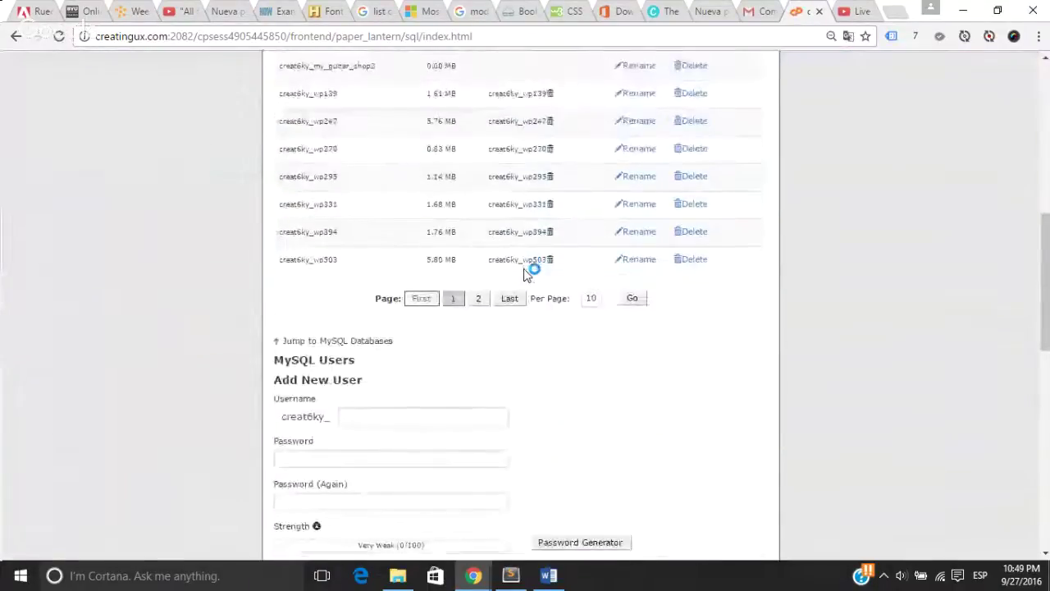
scroll(525, 276, "up", 2)
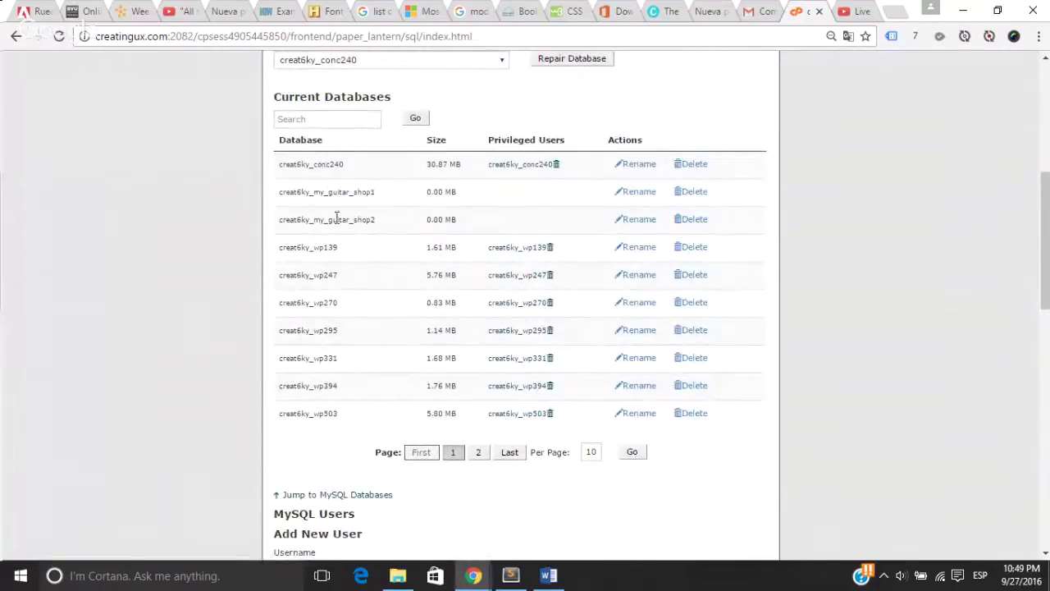
scroll(357, 218, "up", 5)
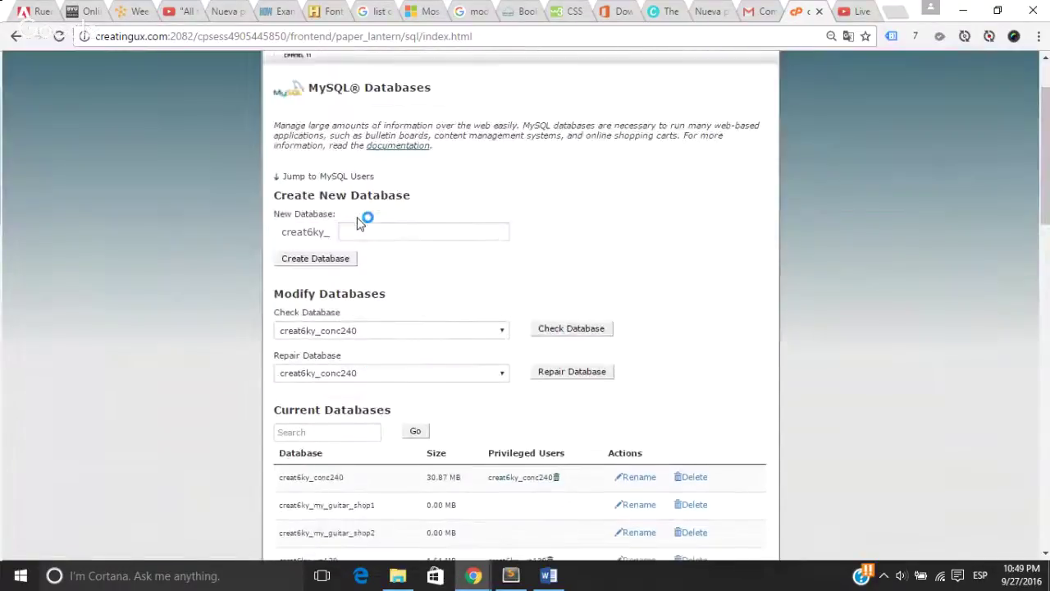
scroll(357, 218, "down", 1)
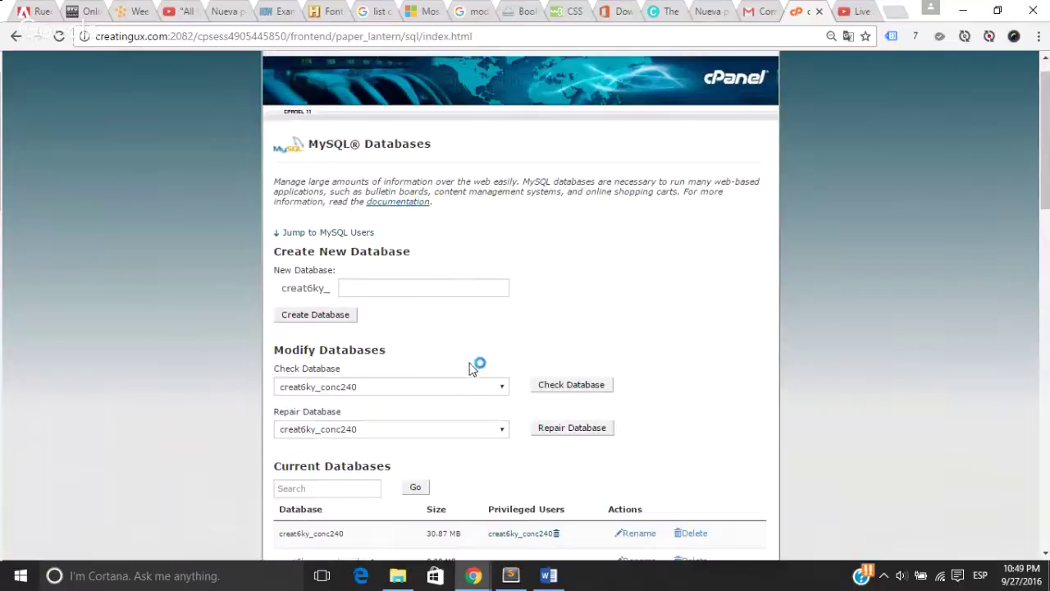
scroll(461, 372, "down", 2)
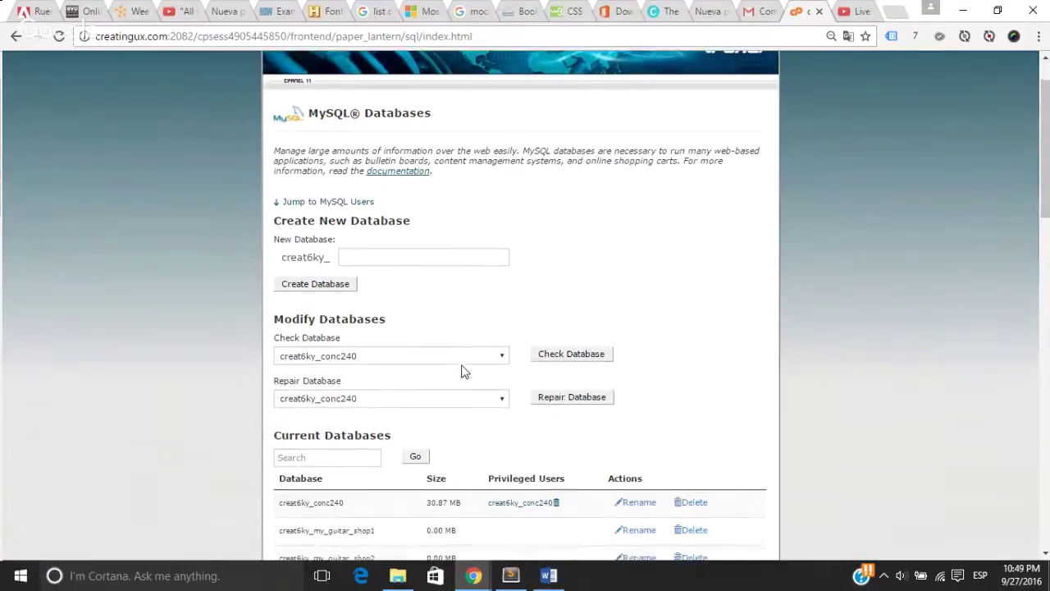
scroll(462, 372, "up", 2)
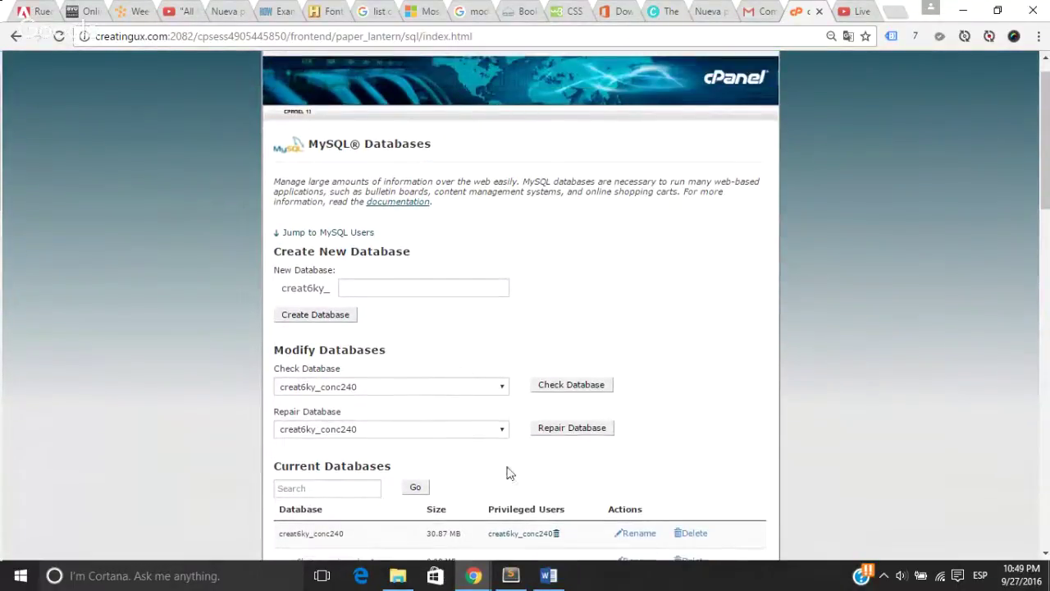
Step: Switch to Sublime Text and copy the user name mgs_user from the GRANT statement near line 200 of create_db.sql
left_click(508, 579)
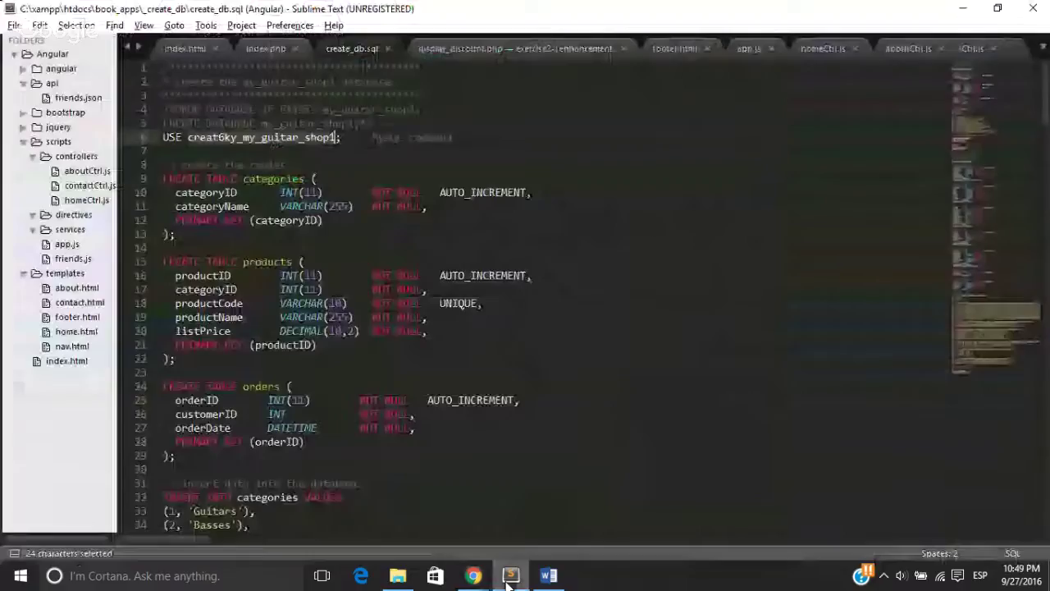
left_click(328, 235)
key("Down")
key("Down")
key("Down")
key("Down")
key("Down")
key("Down")
key("Down")
key("Down")
key("Down")
key("Down")
key("Down")
key("Down")
key("Down")
key("Down")
key("Down")
key("Down")
key("Down")
key("Down")
key("Down")
key("Down")
key("Down")
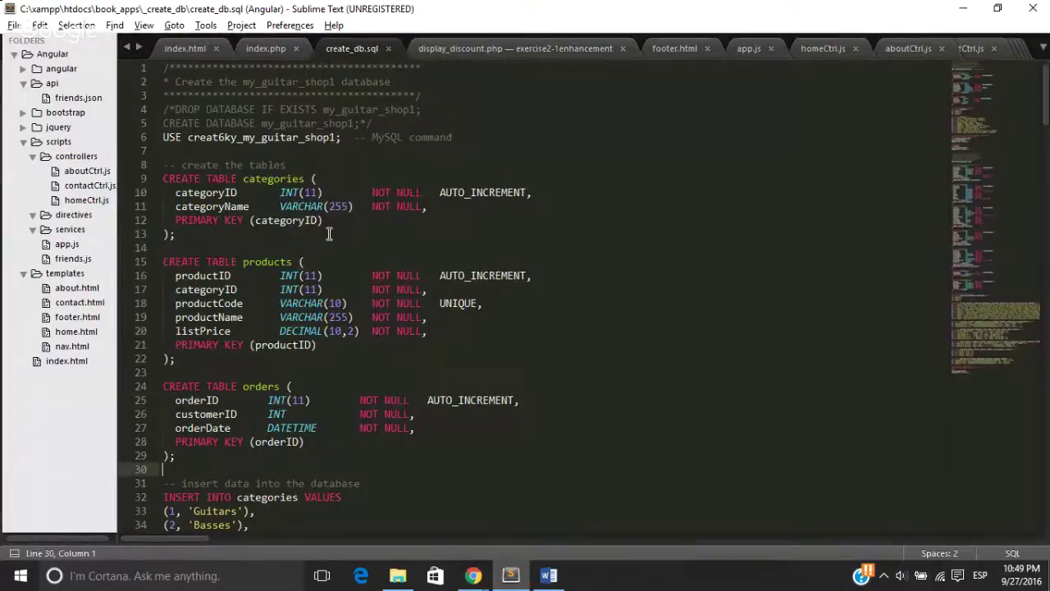
key("Down")
key("Down")
key("Down")
key("Down")
key("Down")
key("Down")
key("Down")
key("Down")
key("Down")
key("Down")
key("Down")
key("Down")
key("Down")
key("Down")
key("Down")
key("Down")
key("Down")
key("Down")
key("Down")
key("Down")
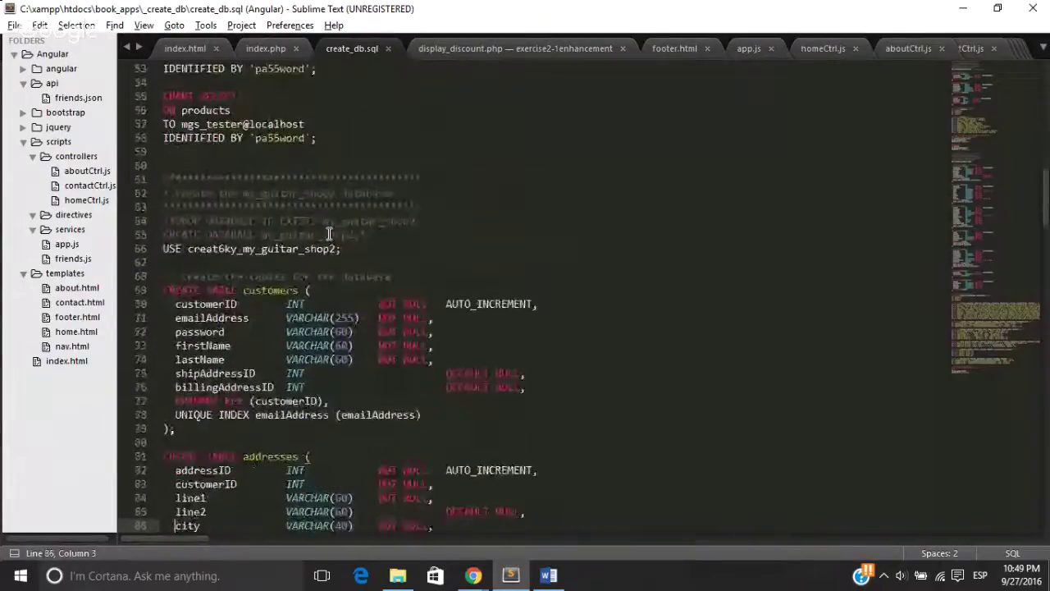
key("Down")
key("Down")
key("Down")
key("Down")
key("Down")
key("Down")
key("Down")
key("Down")
key("Down")
key("Down")
key("Down")
key("Down")
key("Down")
key("Down")
key("Down")
key("Down")
key("Down")
key("Down")
key("Down")
key("Down")
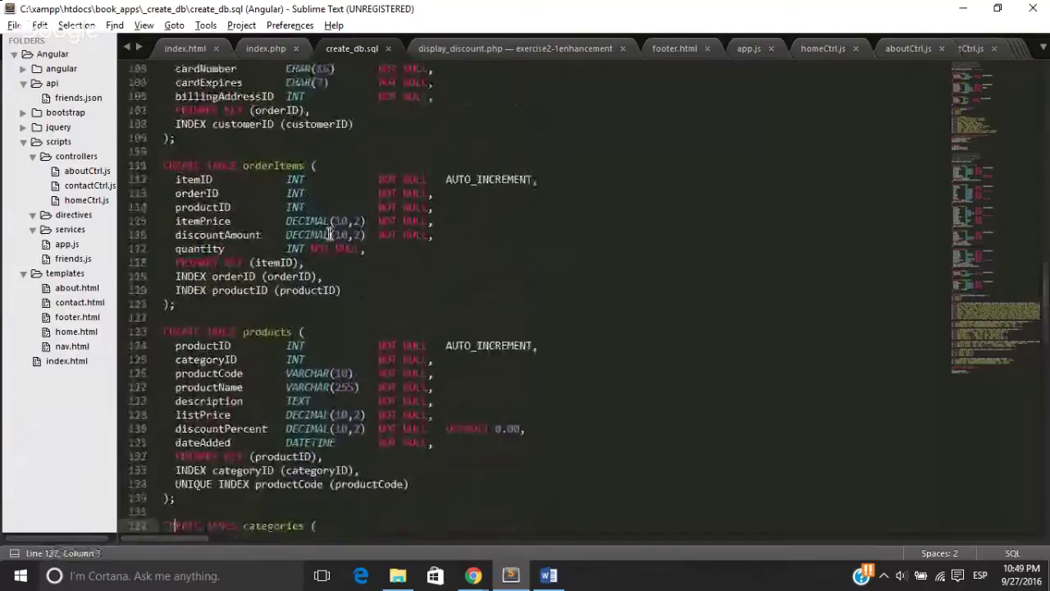
key("Down")
key("Down")
key("Down")
key("Down")
key("Down")
key("Down")
key("Down")
key("Down")
key("Down")
key("Down")
key("Down")
key("Down")
key("Down")
key("Down")
key("Down")
key("Down")
key("Down")
key("Down")
key("Down")
key("Down")
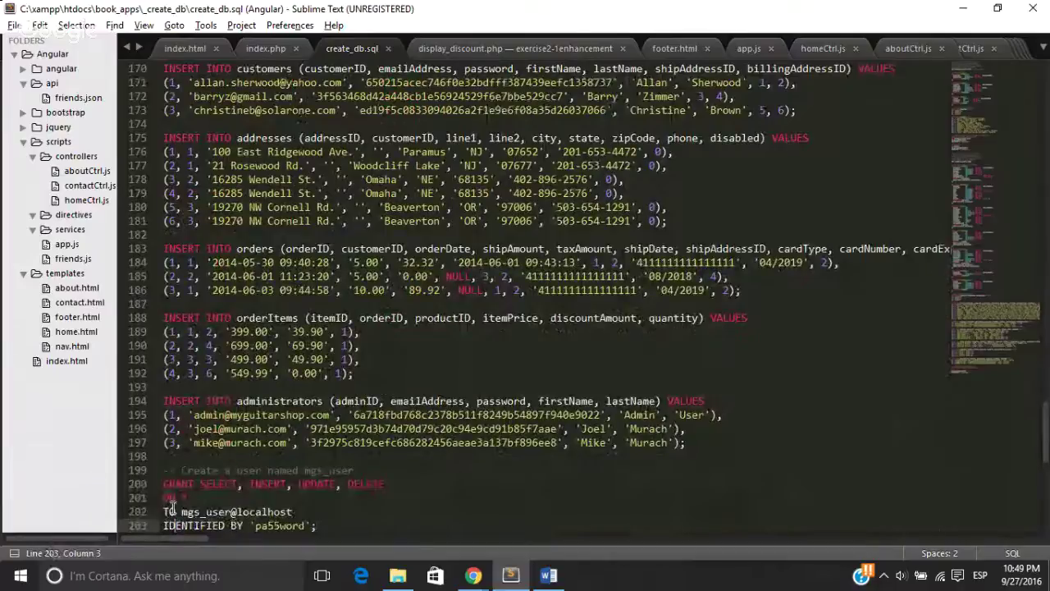
left_click_drag(181, 510, 229, 510)
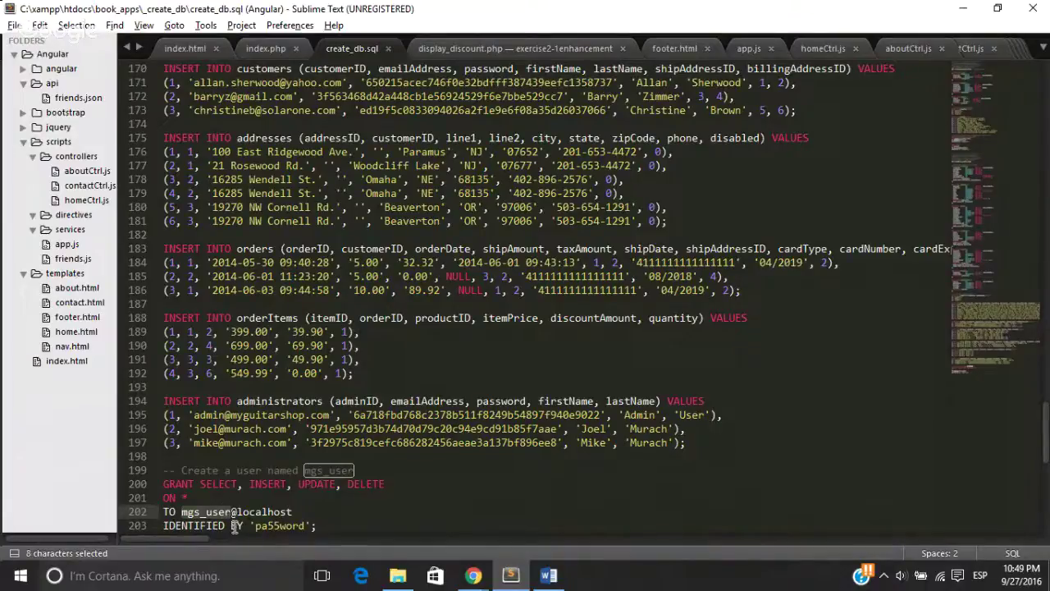
key("ctrl+c")
Step: Switch back to cPanel and enter mgs_use as the username in the Add New User form
key("alt+Tab")
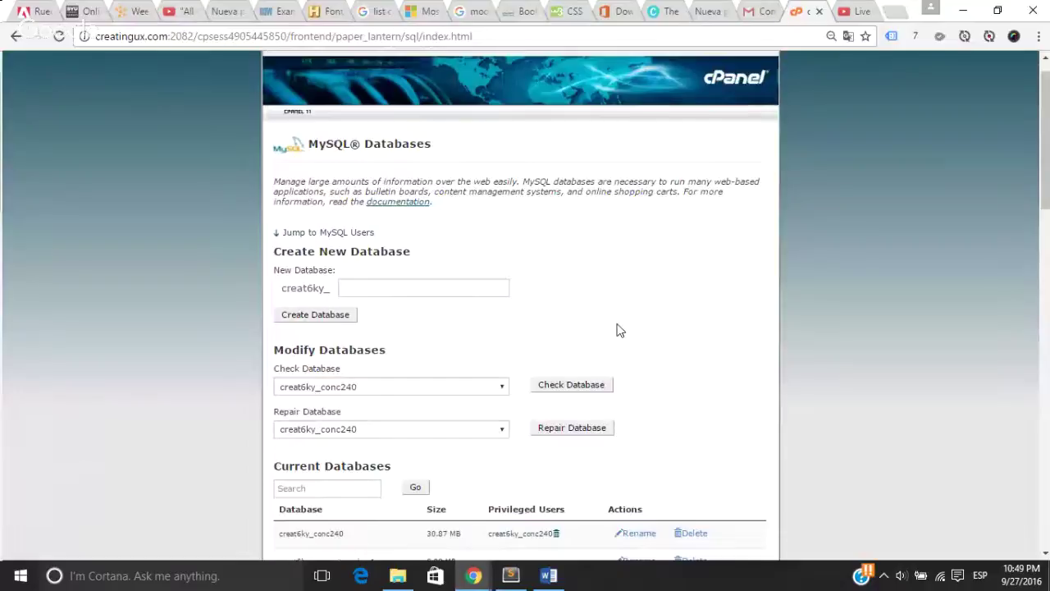
scroll(622, 326, "down", 3)
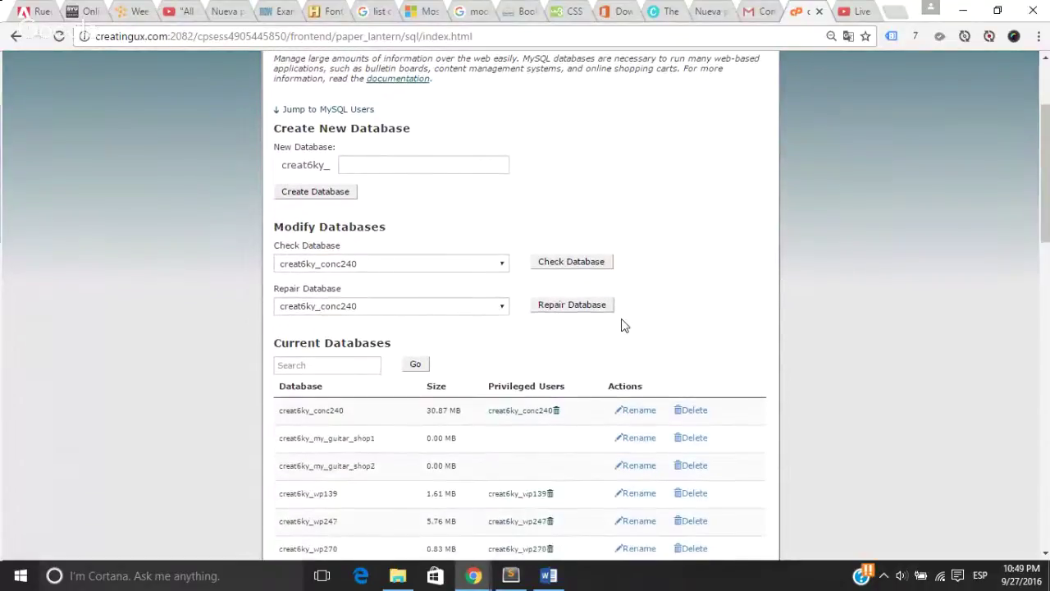
scroll(622, 326, "down", 1)
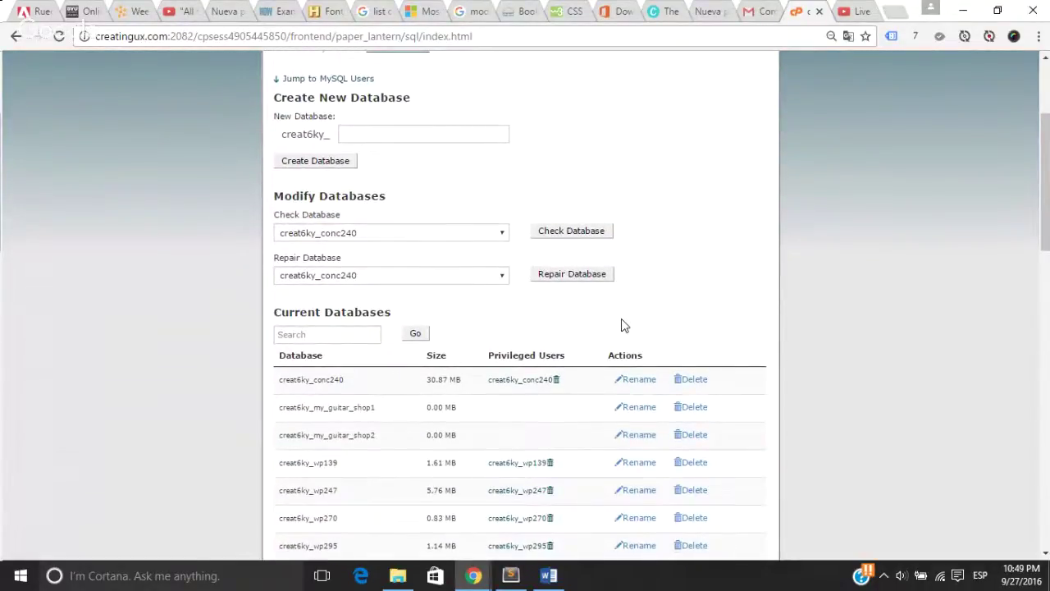
scroll(621, 326, "down", 2)
scroll(621, 325, "up", 3)
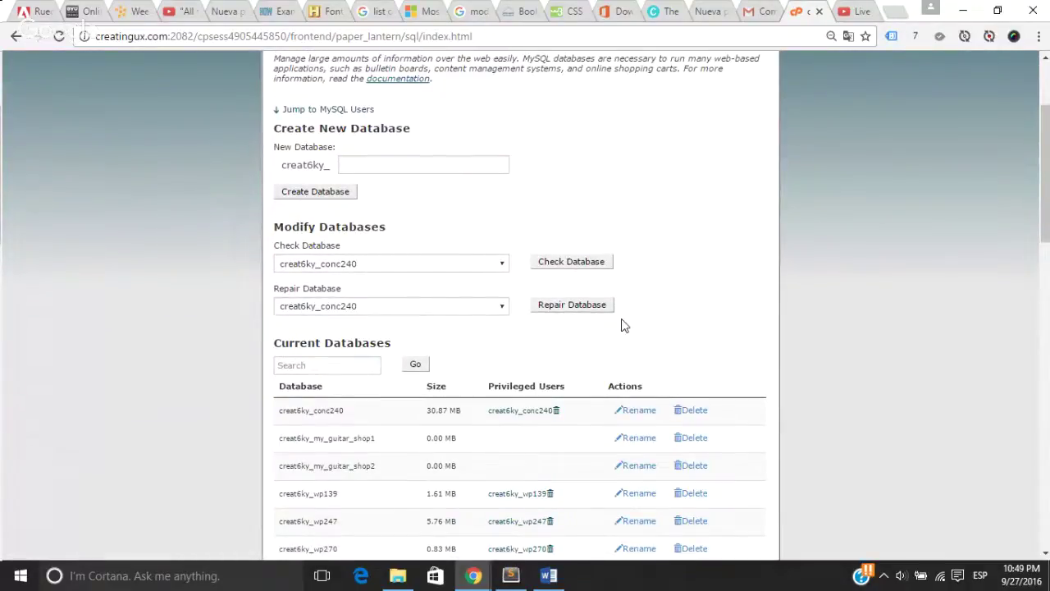
scroll(622, 326, "down", 1)
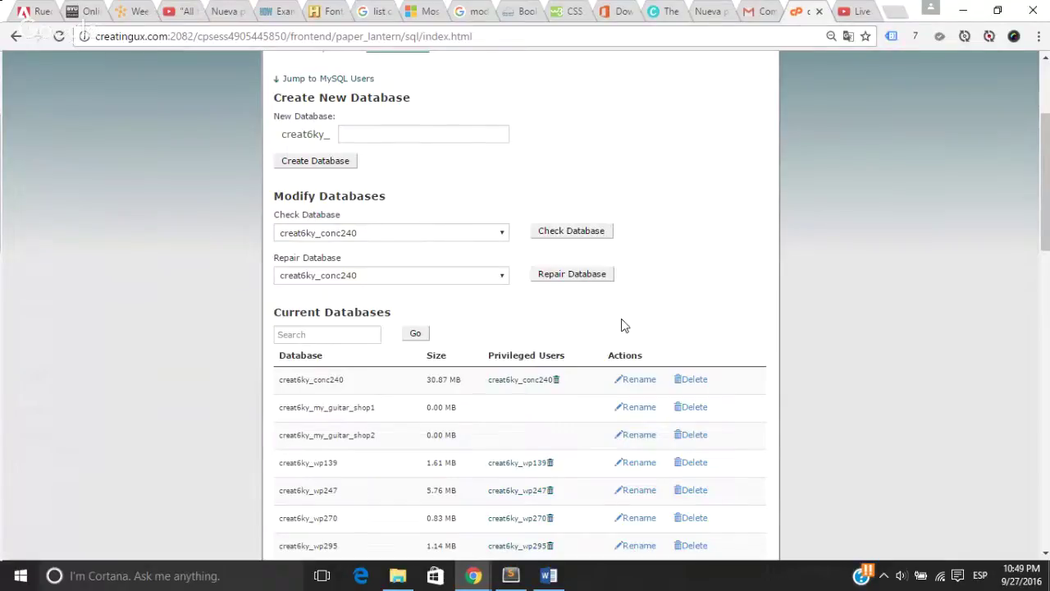
scroll(621, 326, "up", 1)
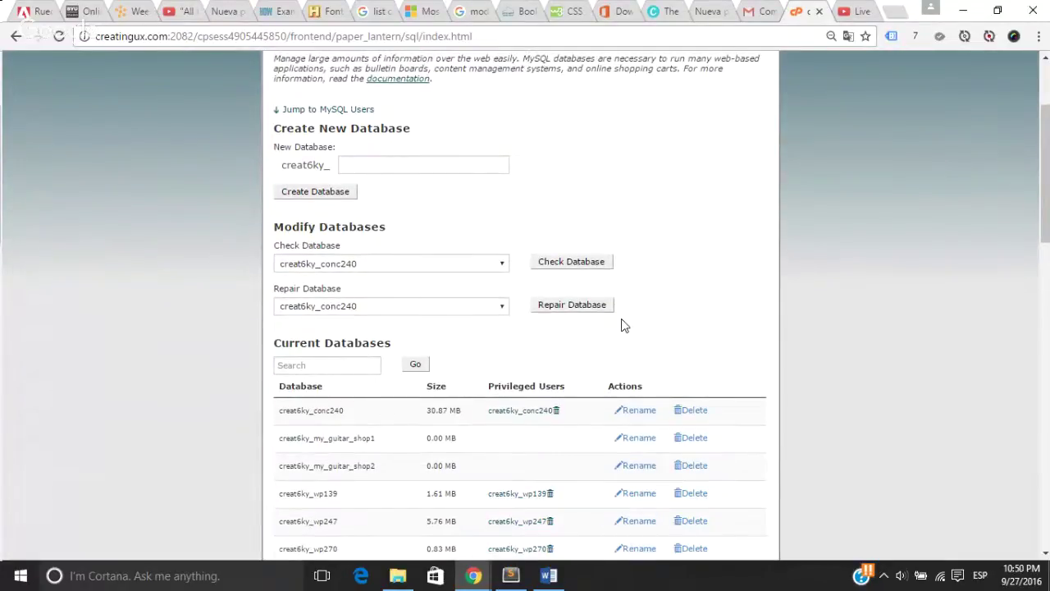
scroll(622, 325, "up", 1)
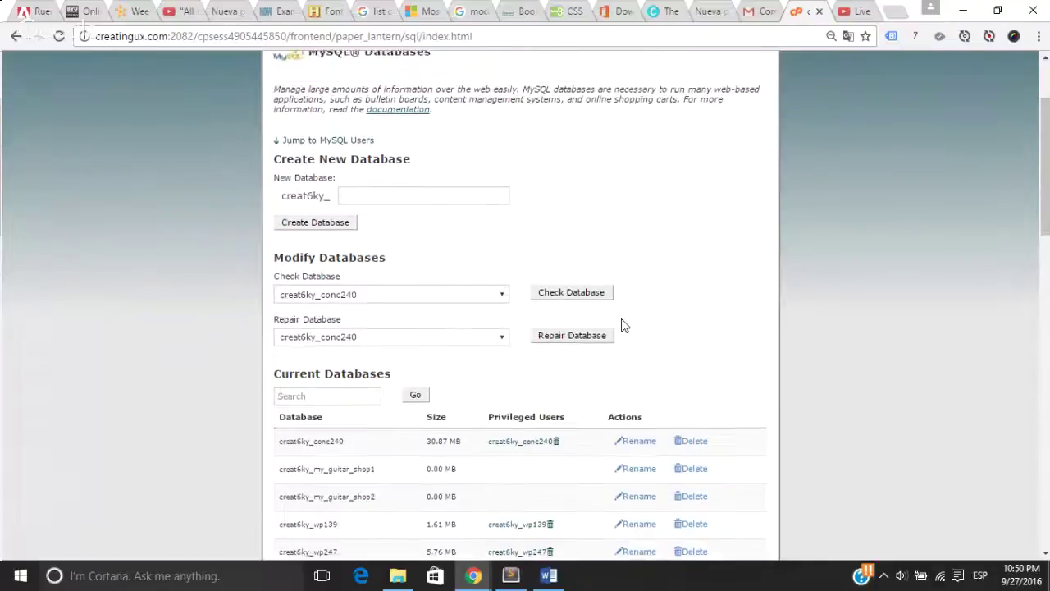
scroll(622, 326, "down", 10)
scroll(622, 326, "down", 9)
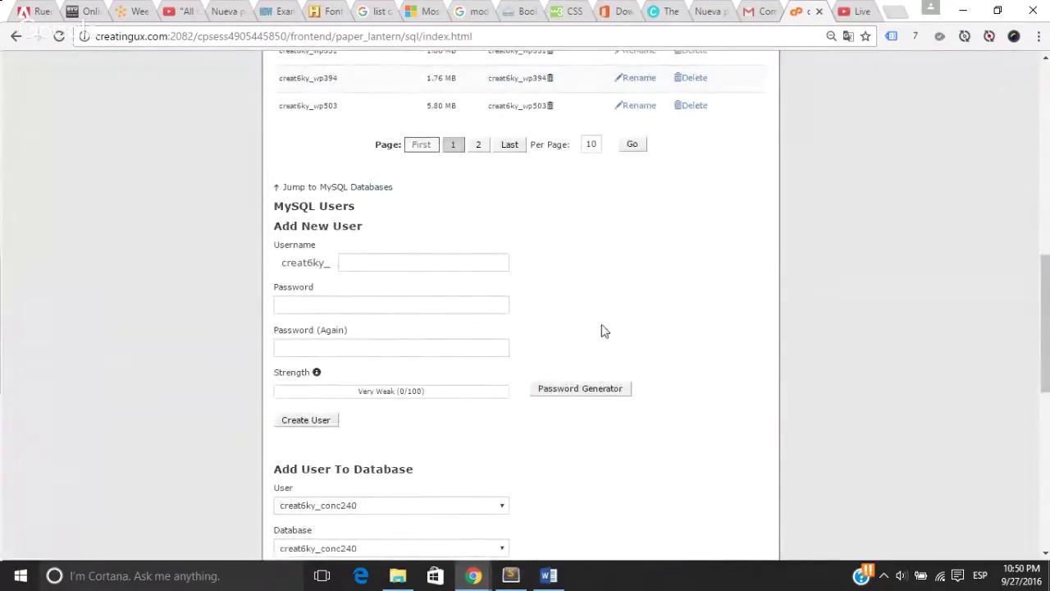
left_click(377, 260)
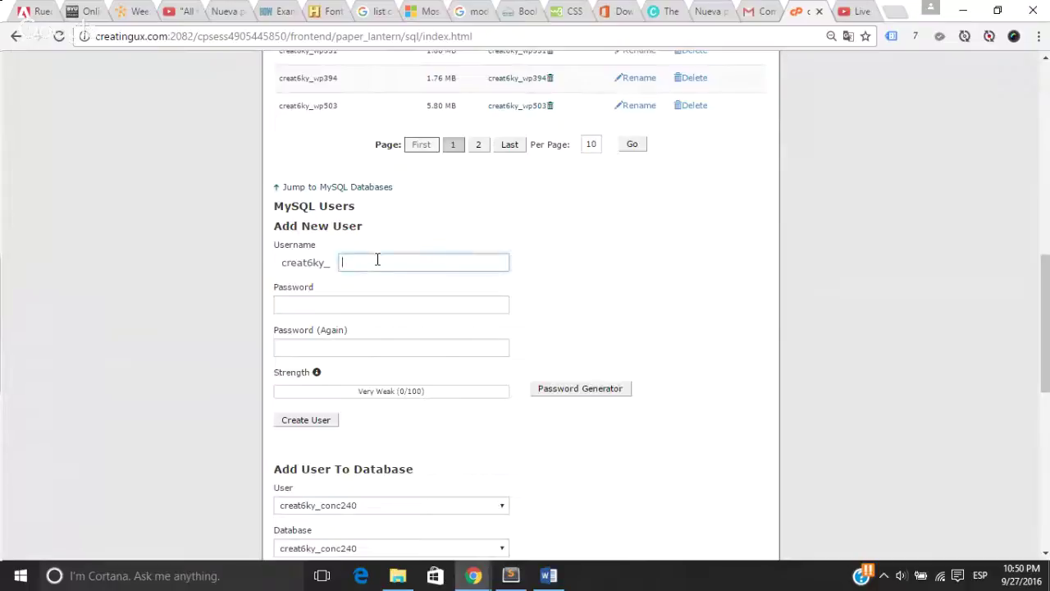
type("mgs_use")
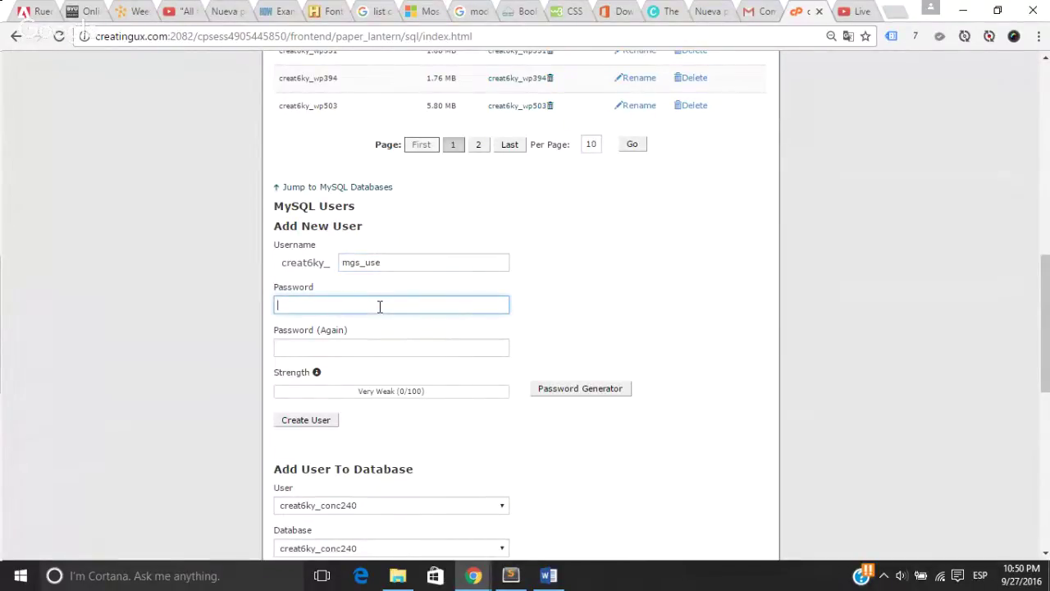
Step: Switch to Sublime Text and copy the password from the IDENTIFIED BY clause on line 203 of create_db.sql
key("alt+Tab")
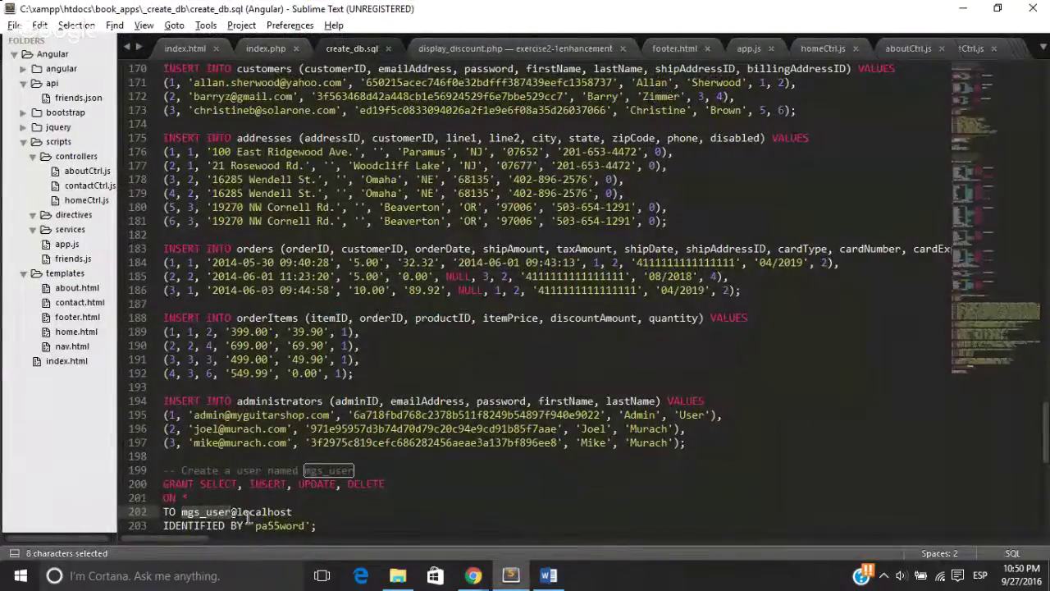
key("alt+Tab")
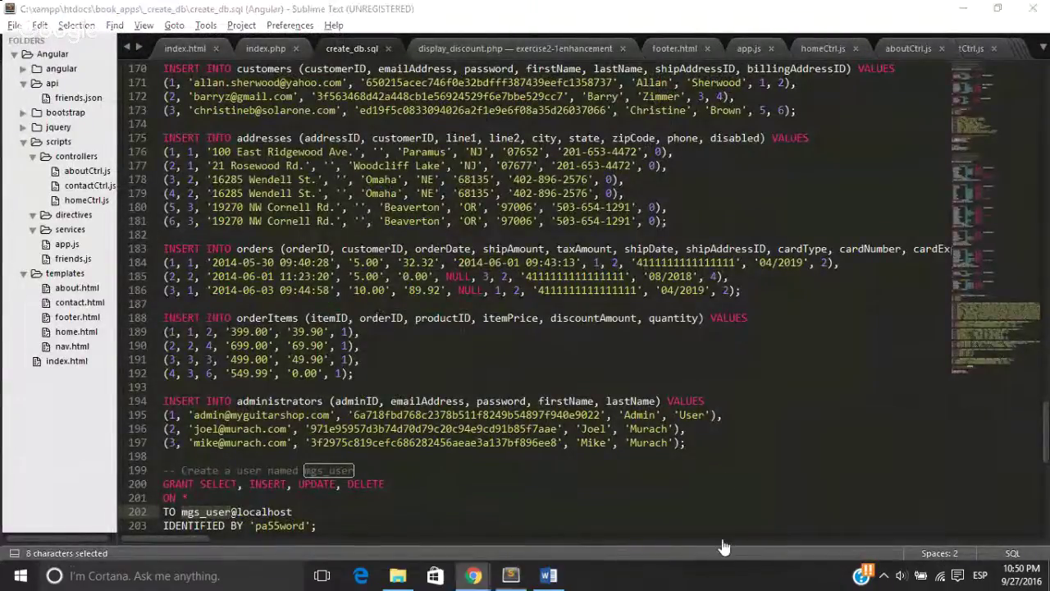
key("alt+Tab")
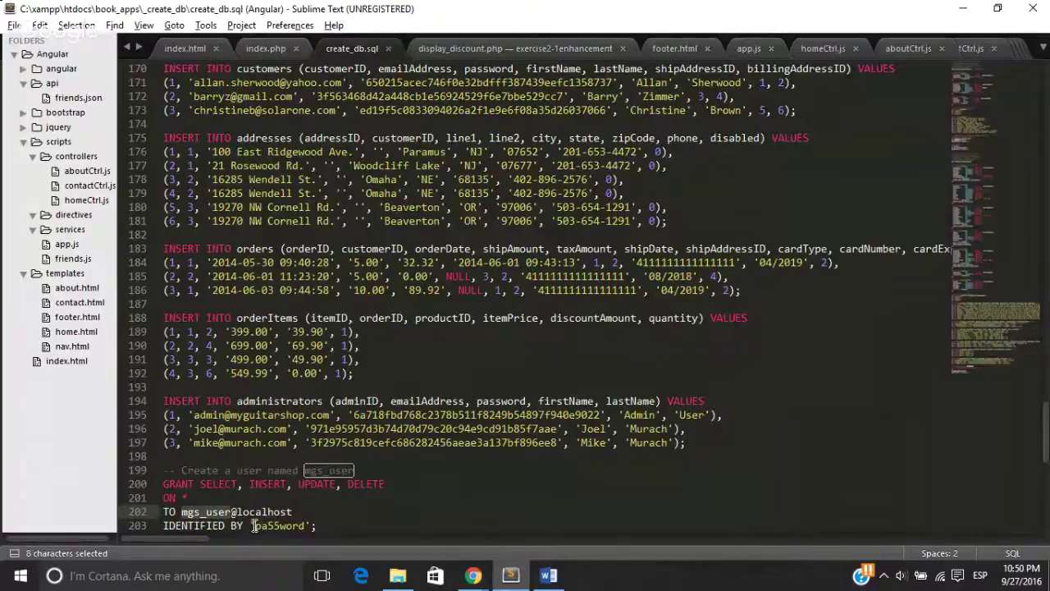
left_click_drag(255, 525, 301, 525)
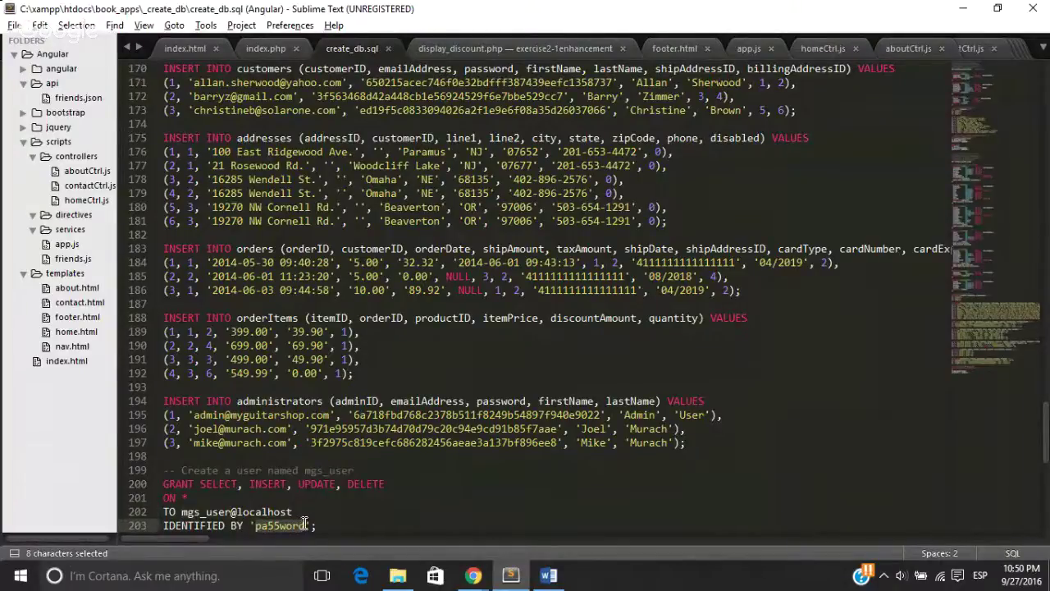
key("ctrl+c")
Step: Switch back to cPanel, create the MySQL user with the copied password in both password fields, and return to the MySQL Databases page
key("alt+Tab")
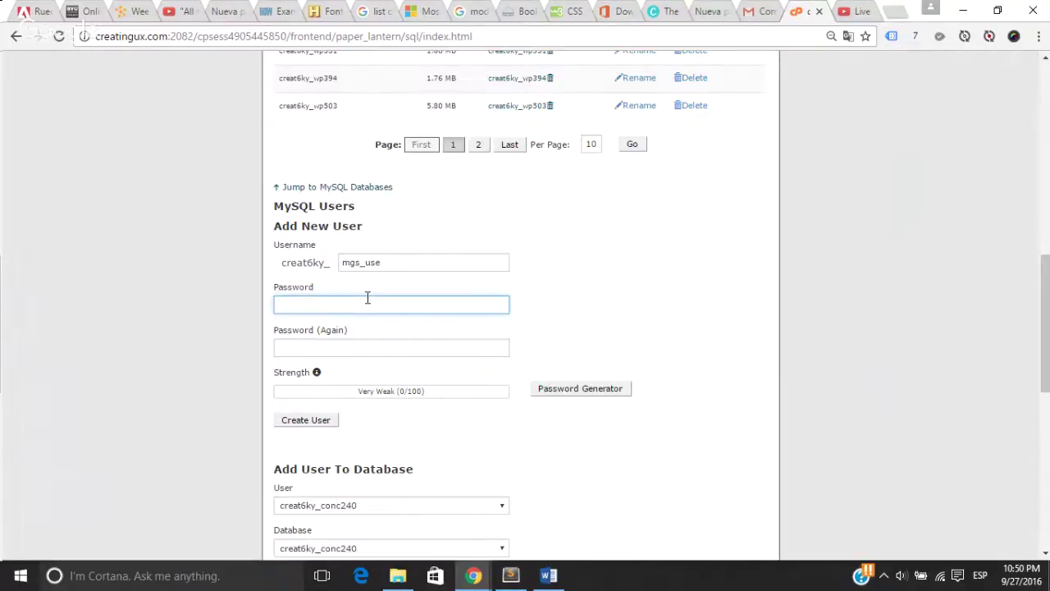
key("ctrl+v")
left_click(320, 350)
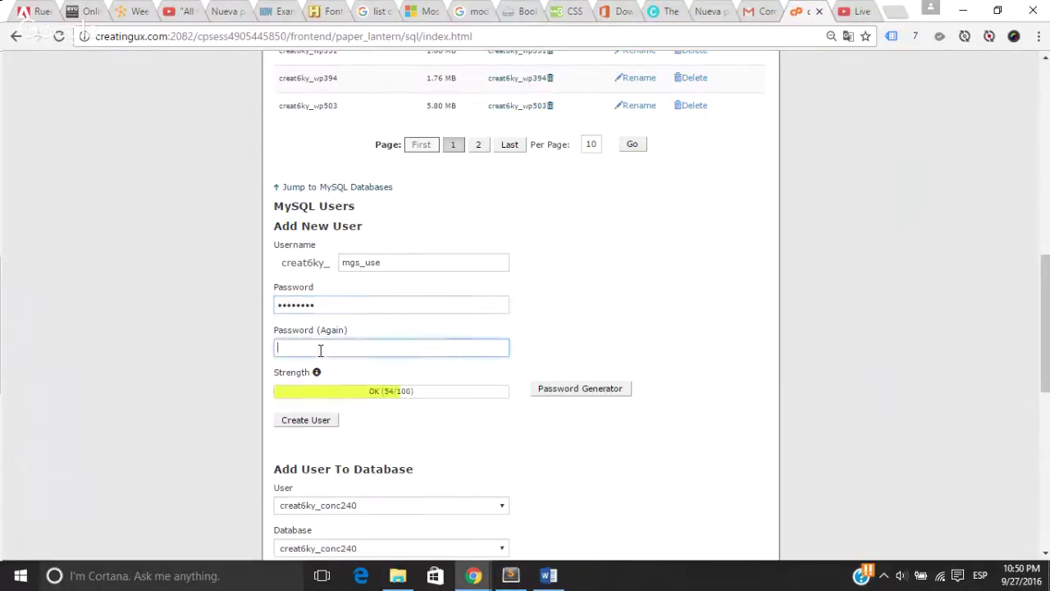
key("ctrl+v")
left_click(292, 422)
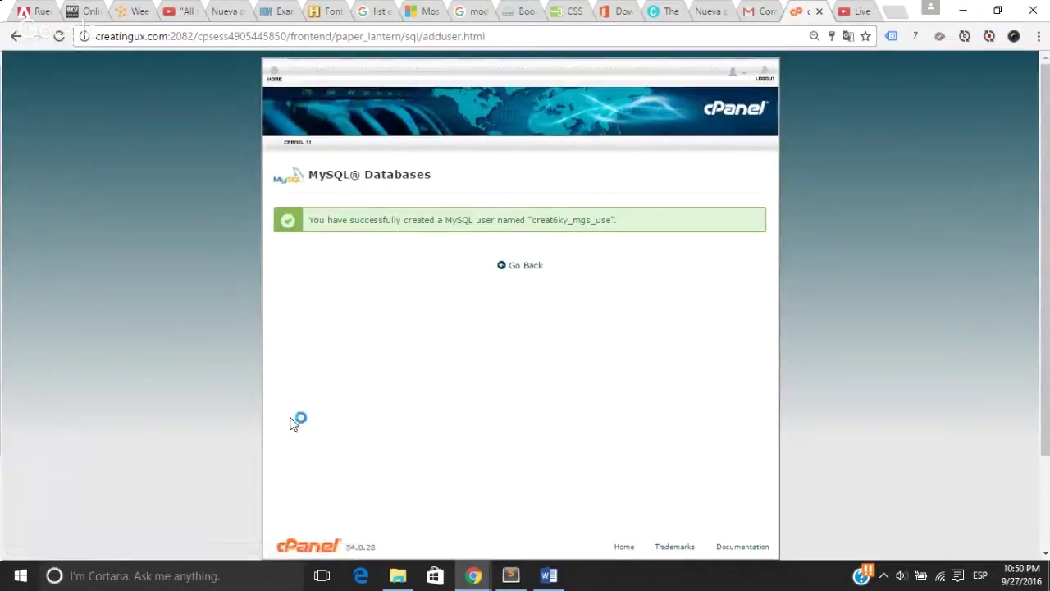
left_click(521, 268)
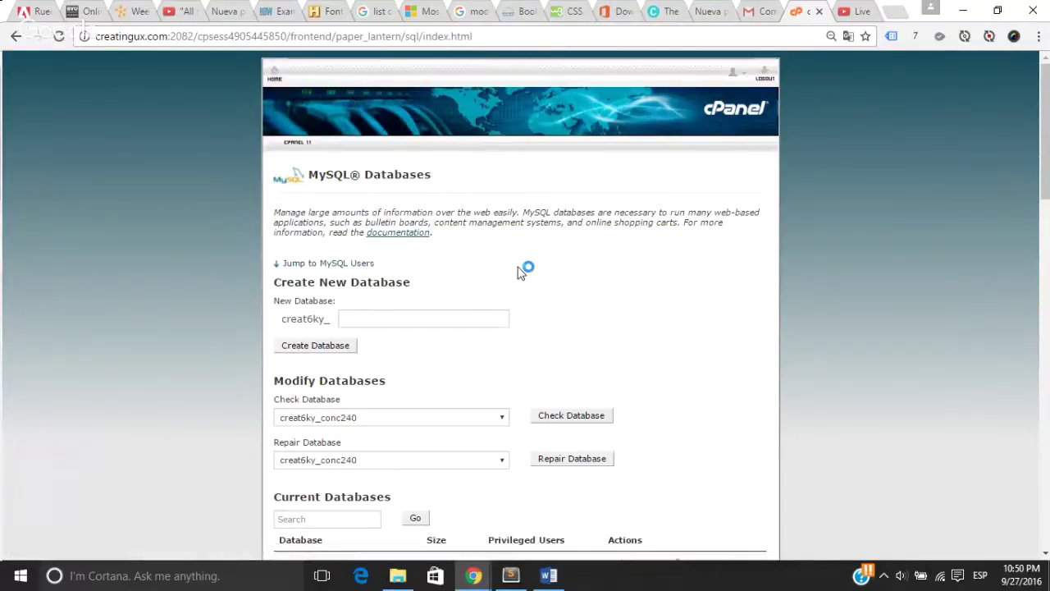
Step: Switch to Sublime Text and check the commented-out DROP and CREATE DATABASE statements for my_guitar_shop1 at the start of create_db.sql
key("alt+Tab")
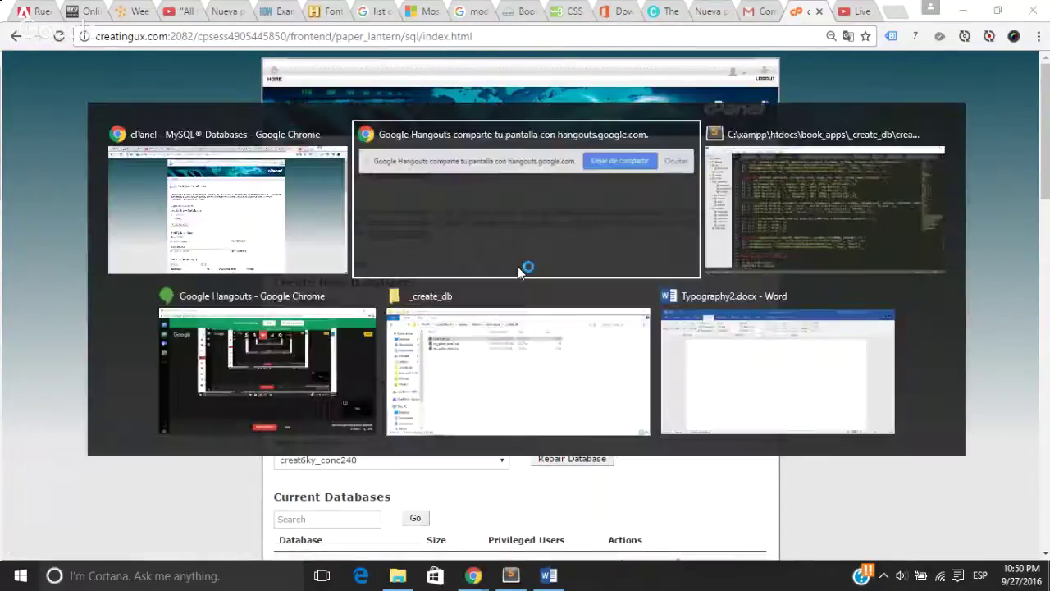
key("alt+Tab")
key("alt+Tab")
key("alt+Tab")
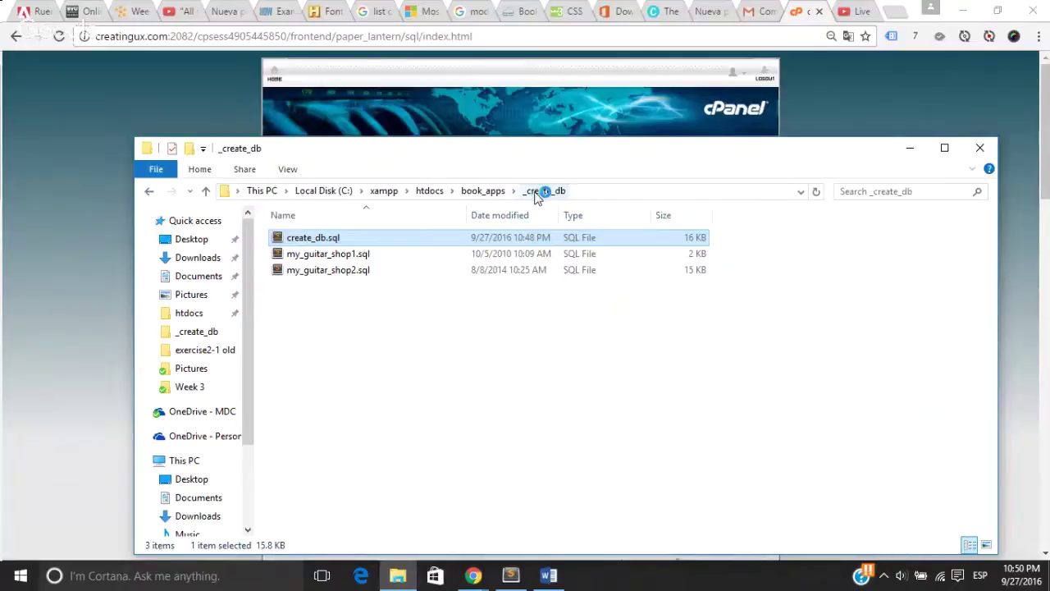
left_click(511, 578)
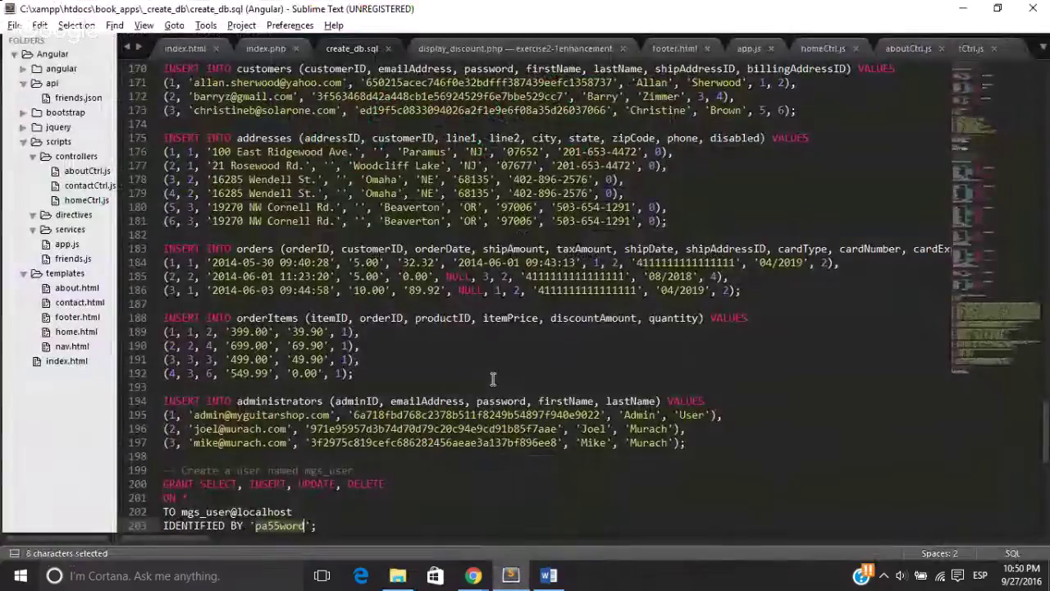
scroll(492, 378, "up", 1)
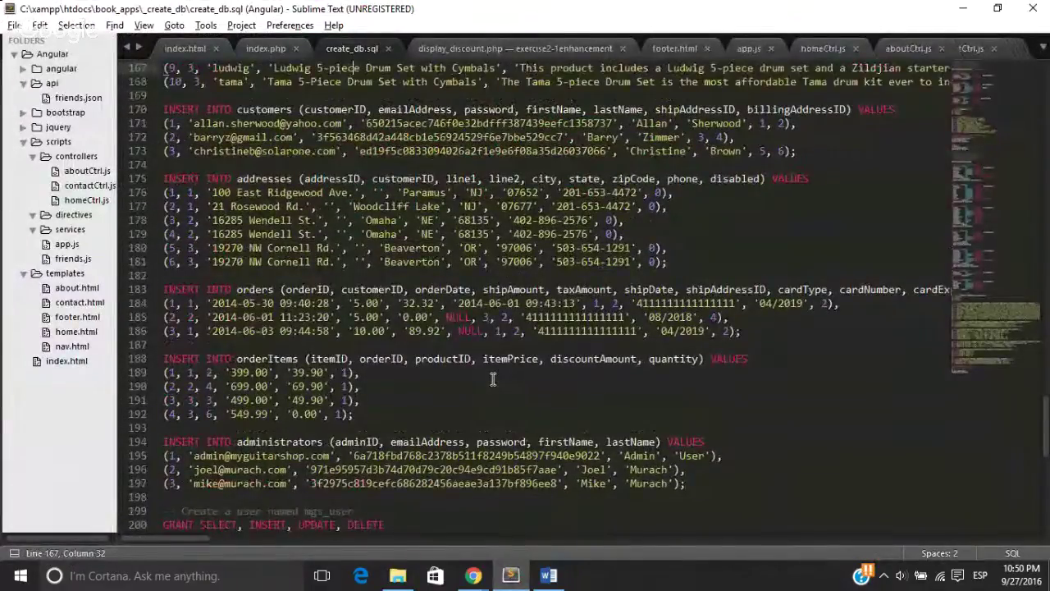
key("Up")
key("Up")
key("Up")
key("Up")
key("Up")
key("Up")
key("Up")
key("Up")
key("Up")
key("Up")
key("Up")
key("Up")
key("Up")
key("Up")
key("Up")
key("Up")
key("Up")
key("Up")
key("Up")
key("Up")
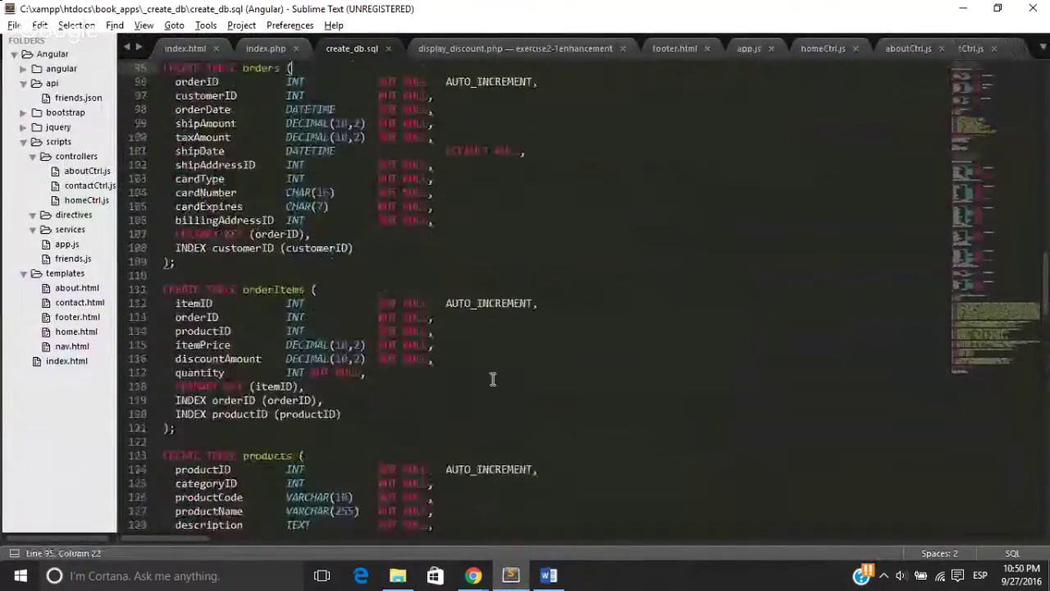
key("Up")
key("Up")
key("Up")
key("Up")
key("Up")
key("Up")
key("Up")
key("Up")
key("Up")
key("Up")
key("Up")
key("Up")
key("Up")
key("Up")
key("Up")
key("Up")
key("Up")
key("Up")
key("Up")
key("Up")
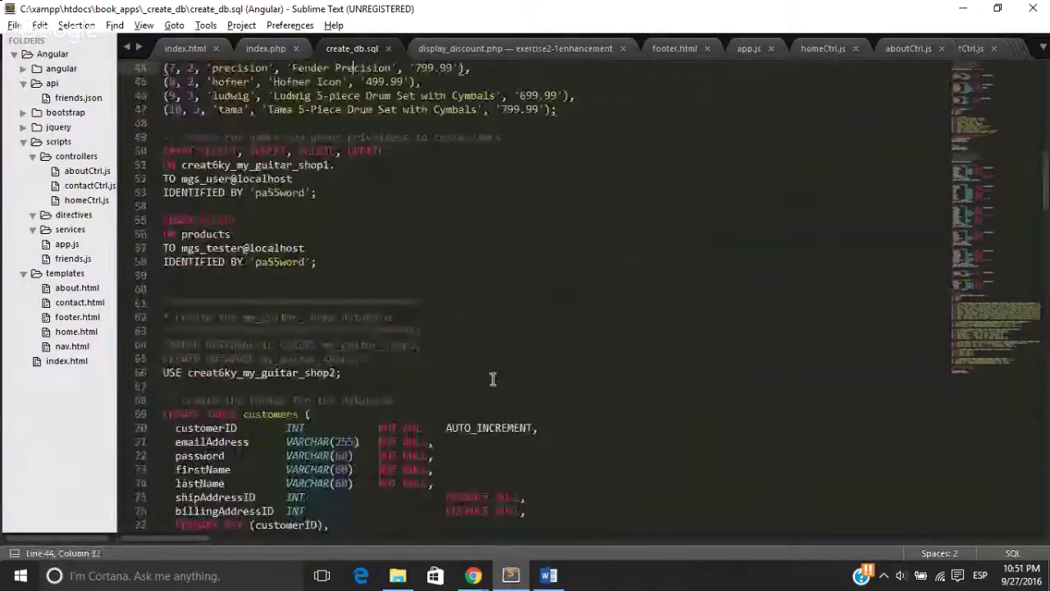
key("Up")
key("Up")
key("Up")
key("Up")
key("Up")
key("Up")
key("Up")
key("Up")
key("Up")
key("Up")
key("Up")
key("Up")
key("Up")
key("Up")
key("Up")
key("Up")
key("Up")
key("Up")
key("Up")
key("Up")
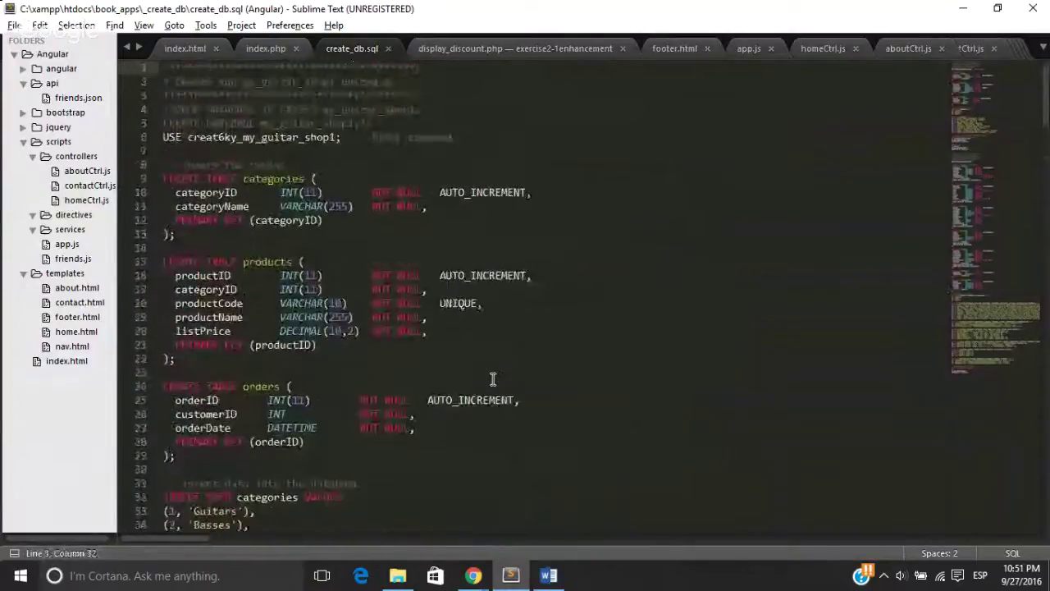
key("Up")
key("Up")
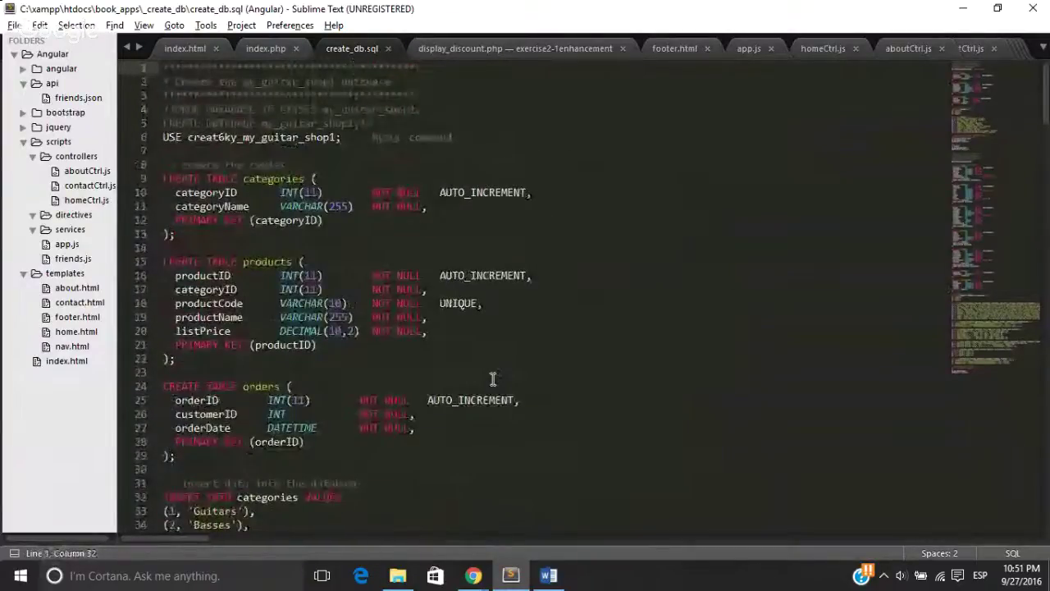
left_click(164, 111)
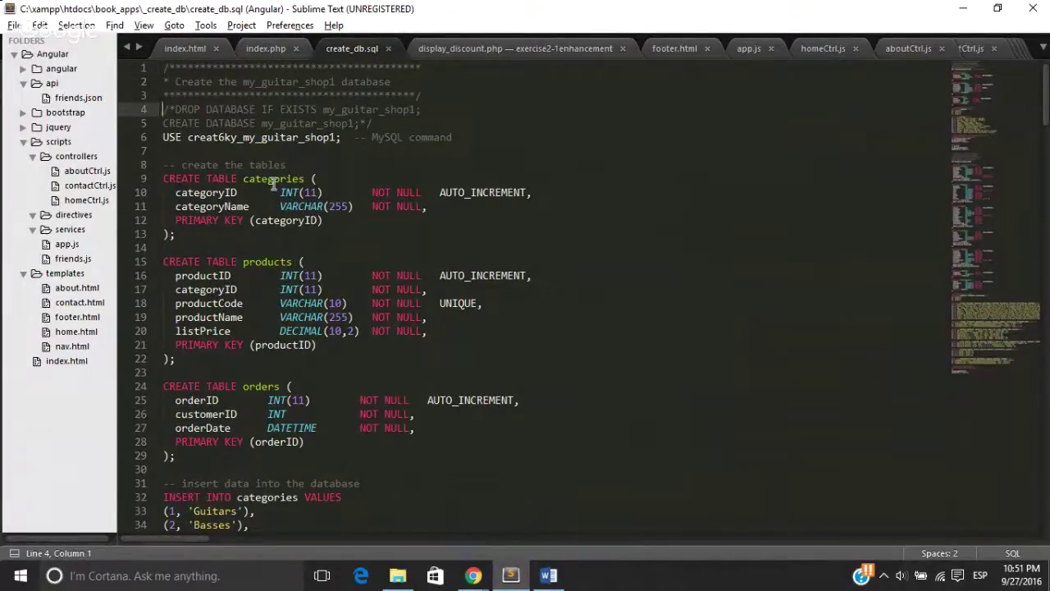
key("Right")
left_click(374, 122)
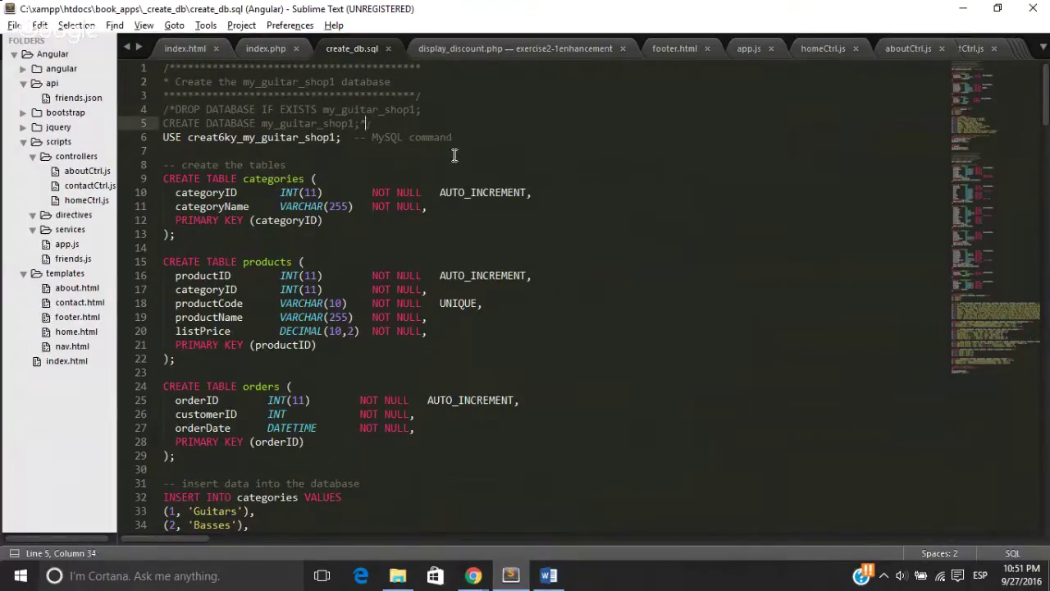
key("Left")
Step: Select the creat6ky prefix of the database name in the my_guitar_shop2 USE statement on line 66
key("Down")
key("Down")
key("Down")
key("Down")
key("Down")
key("Down")
key("Down")
key("Down")
key("Down")
key("Down")
key("Down")
key("Down")
key("Down")
key("Down")
key("Down")
key("Down")
key("Down")
key("Down")
key("Down")
key("Down")
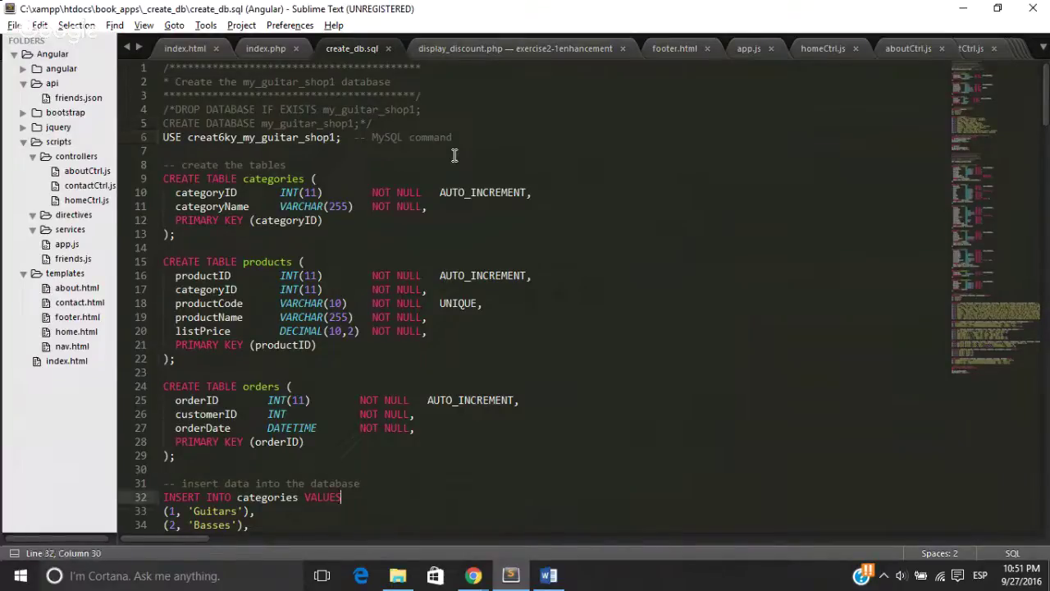
key("Down")
key("Down")
key("Down")
key("Down")
key("Down")
key("Down")
key("Down")
key("Down")
key("Down")
key("Down")
key("Down")
key("Down")
key("Down")
key("Down")
key("Down")
key("Down")
key("Down")
key("Down")
key("Down")
key("Down")
key("Down")
key("Down")
key("Down")
key("Down")
key("Down")
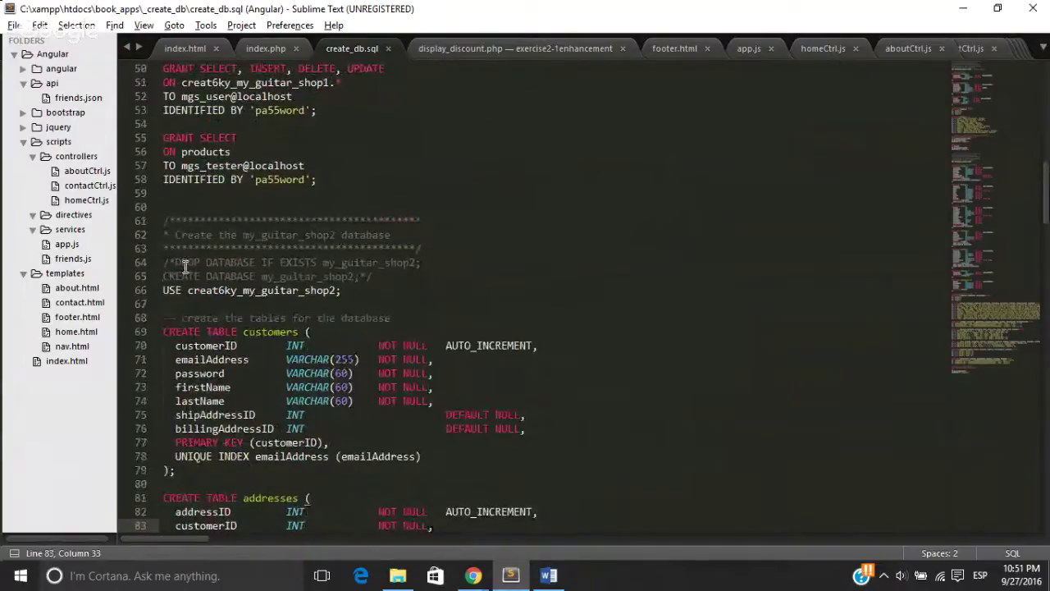
left_click(230, 290)
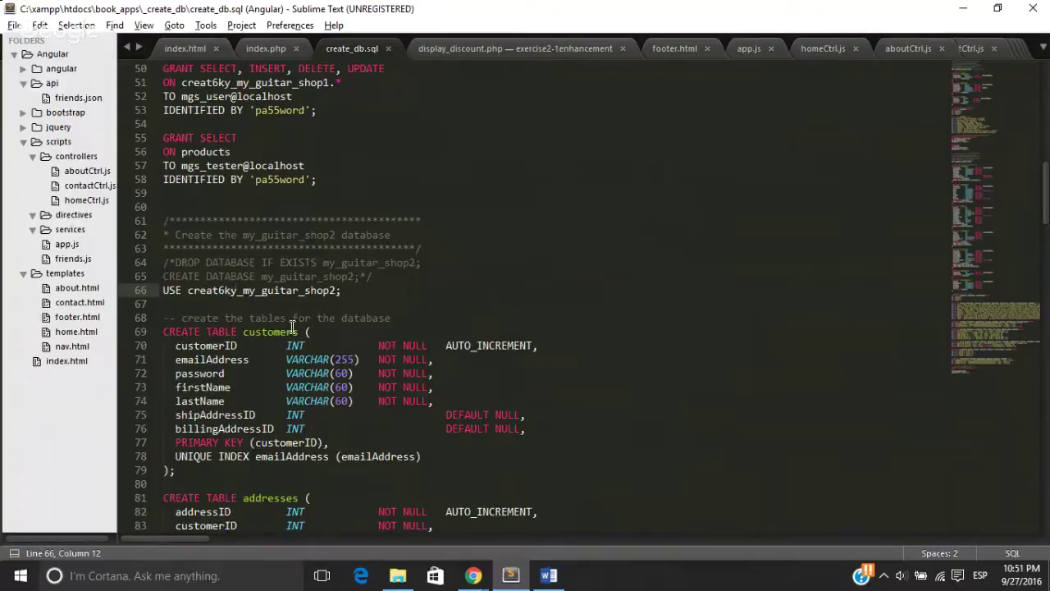
key("shift+Left")
key("shift+Left")
key("shift+Left")
key("shift+Left")
key("shift+Left")
key("shift+Left")
key("shift+Left")
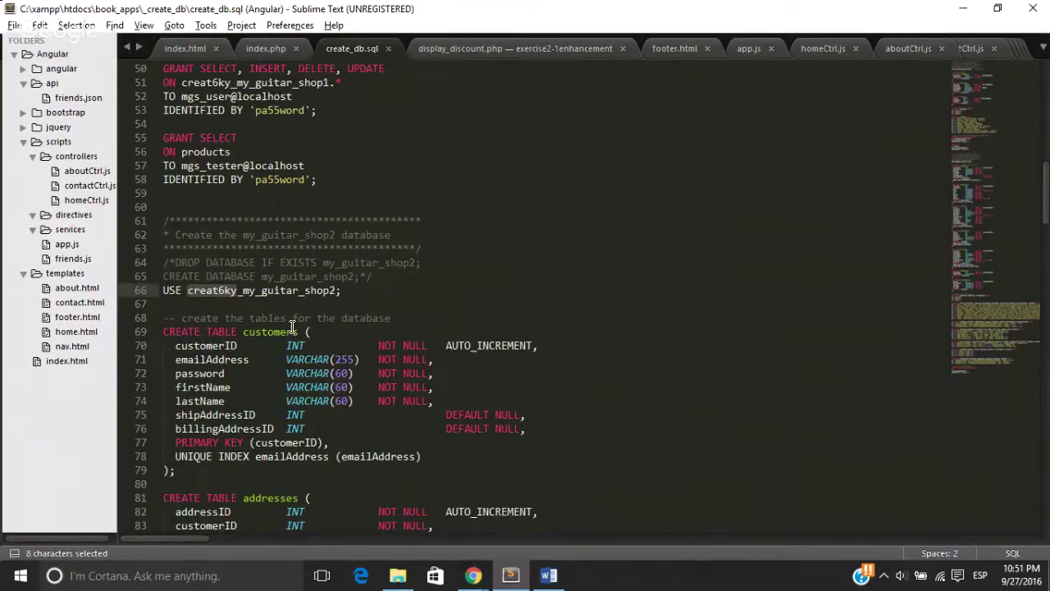
Step: Select the creat6ky prefix of the database name in the my_guitar_shop1 USE statement on line 6 of create_db.sql
key("Up")
key("Up")
key("Up")
key("Up")
key("Up")
key("Up")
key("Up")
key("Up")
key("Up")
key("Up")
key("Up")
key("Up")
key("Up")
key("Up")
key("Up")
key("Up")
key("Up")
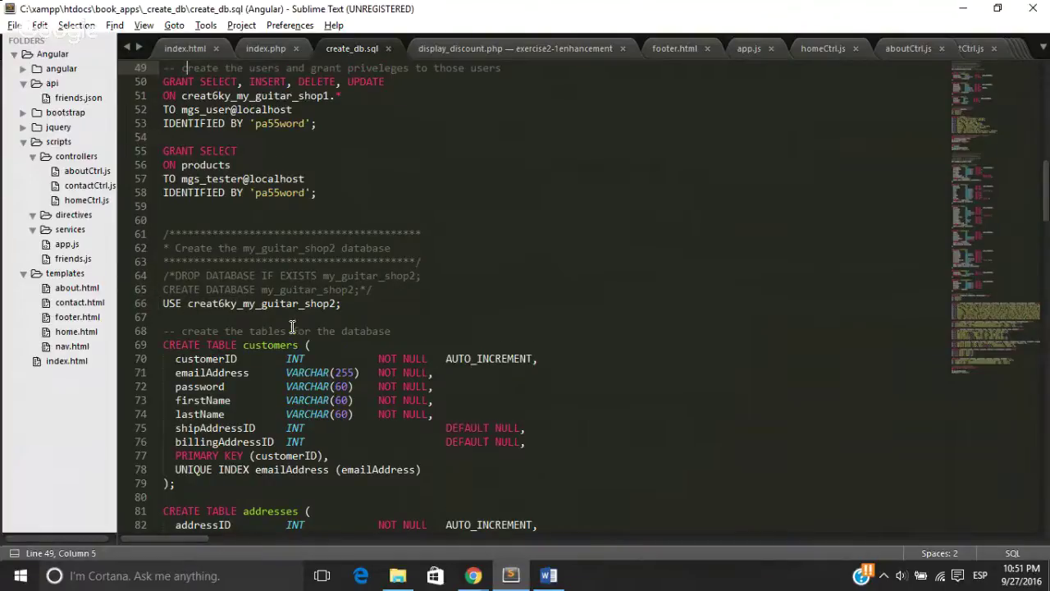
key("Up")
key("Up")
key("Up")
key("Up")
key("Up")
key("Up")
key("Up")
key("Up")
key("Up")
key("Up")
key("Up")
key("Up")
key("Up")
key("Up")
key("Up")
key("Up")
key("Up")
key("Up")
key("Up")
key("Up")
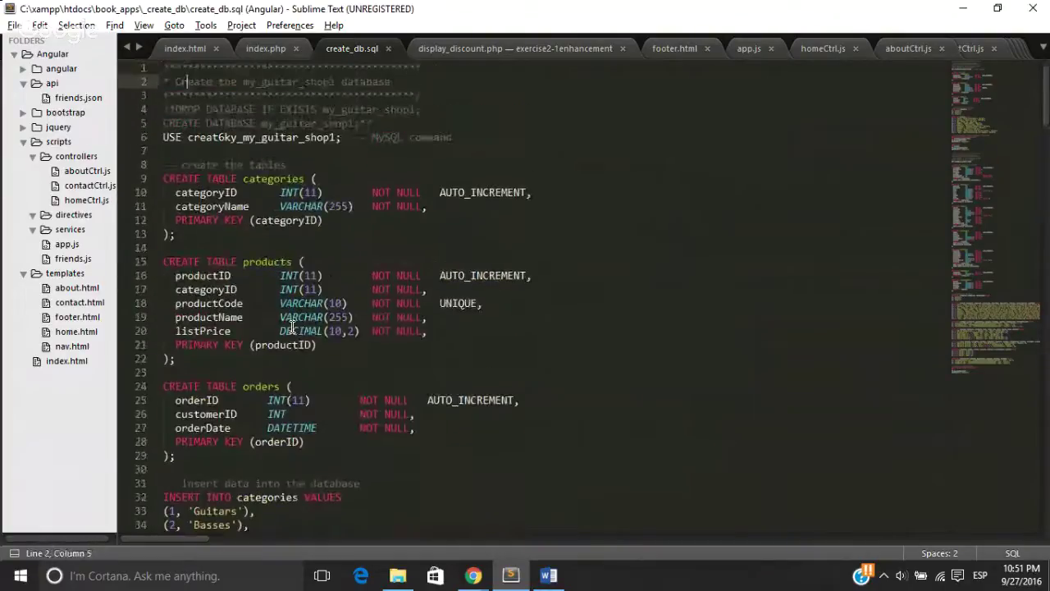
key("Down")
key("Down")
key("Down")
key("Down")
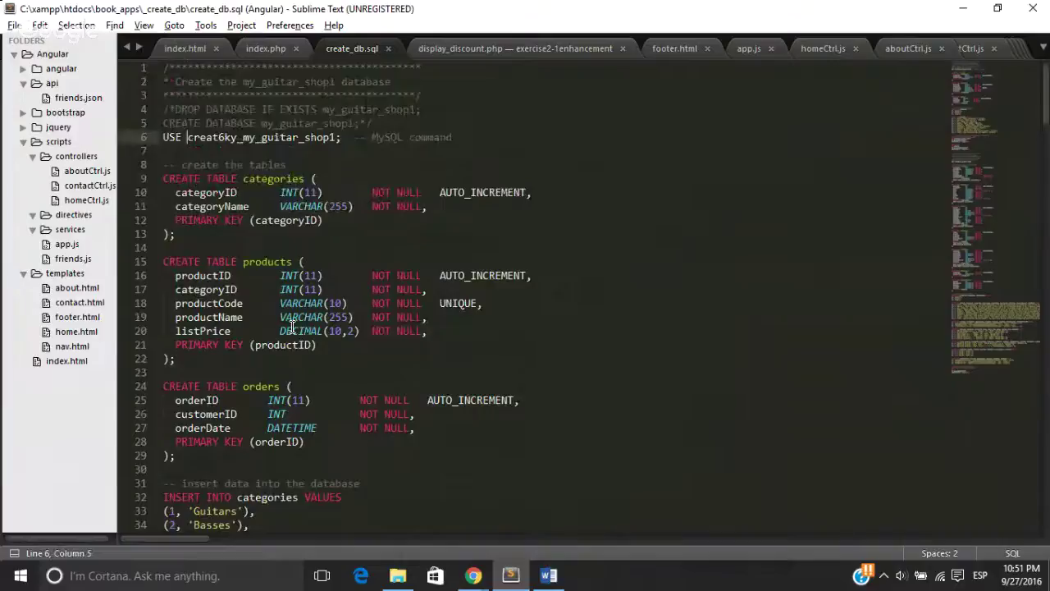
key("shift+Right")
key("shift+Right")
key("shift+Right")
key("shift+Right")
key("shift+Right")
key("shift+Right")
key("shift+Right")
key("shift+Right")
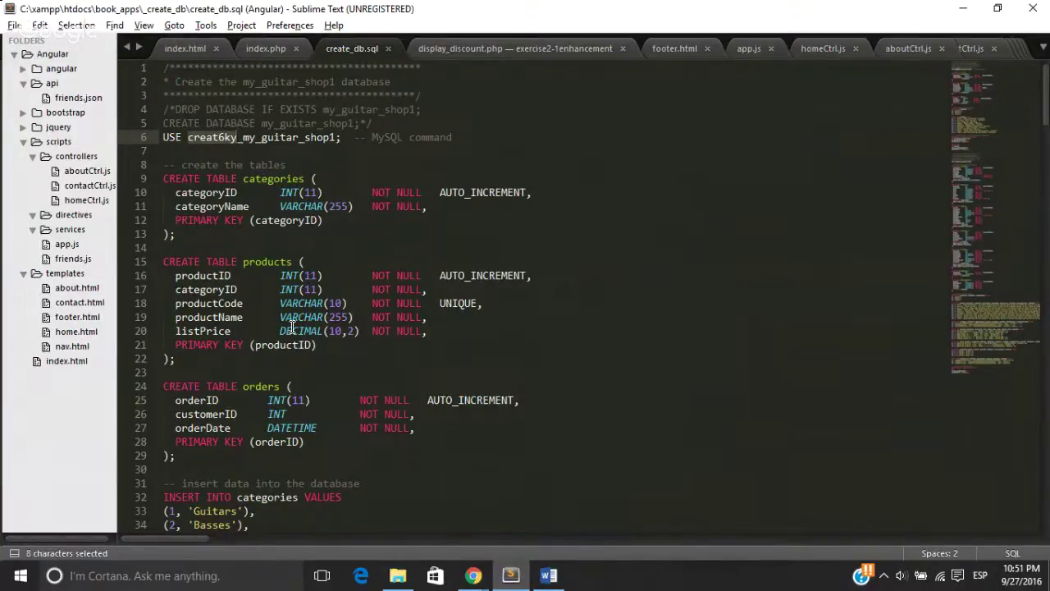
Step: Switch to cPanel in Chrome, return to its home page and open phpMyAdmin from the Databases section
key("alt+Tab")
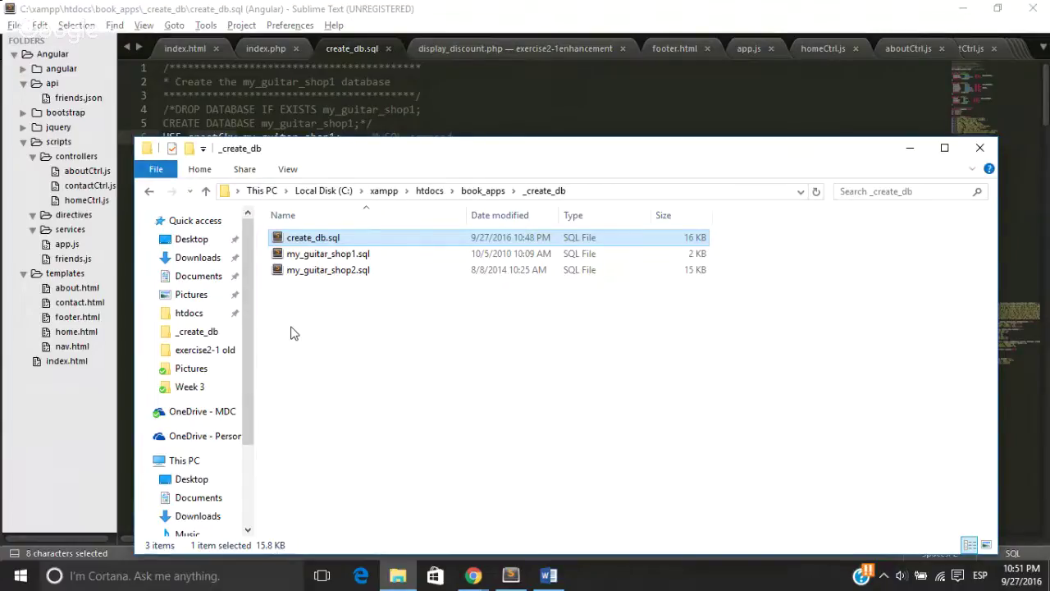
key("alt+Tab")
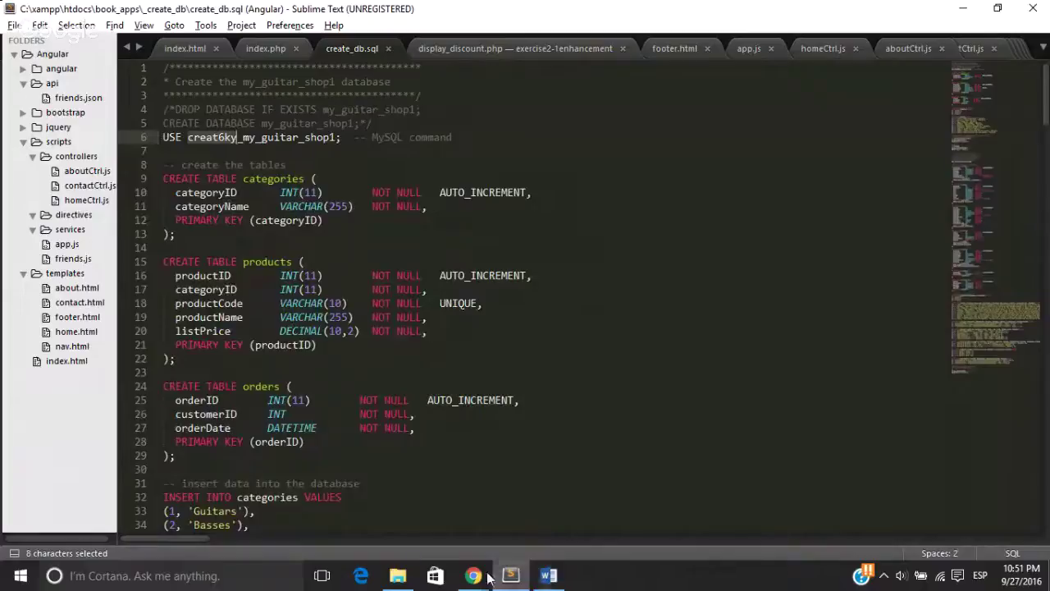
mouse_move(476, 577)
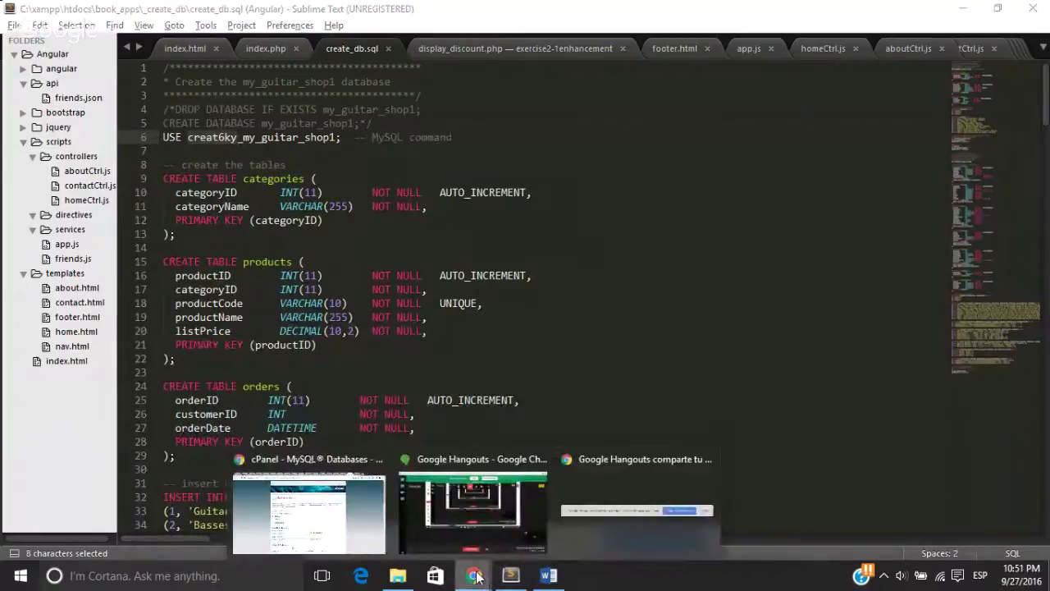
left_click(309, 517)
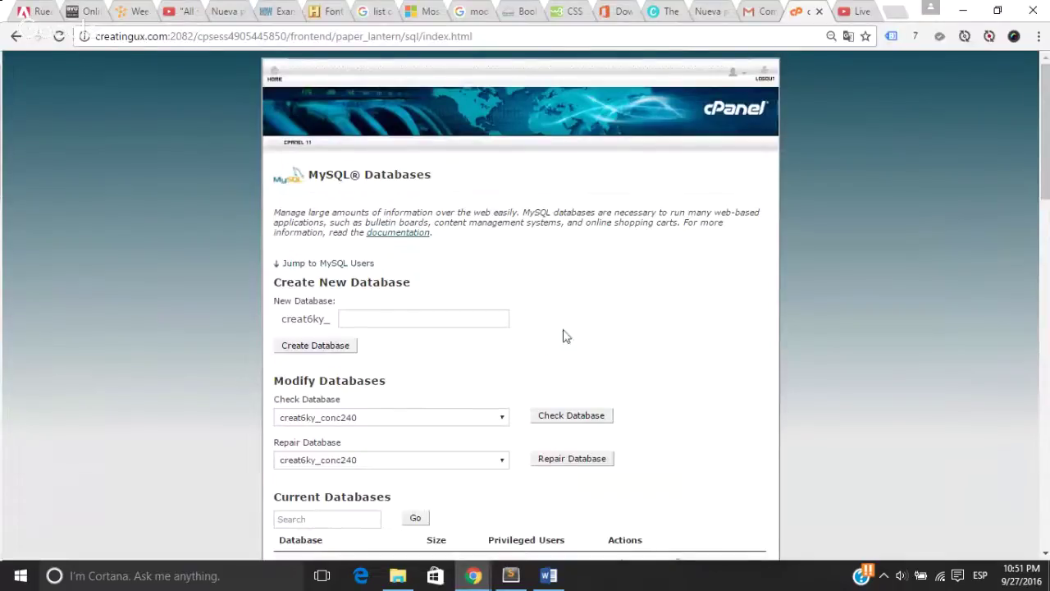
left_click(277, 73)
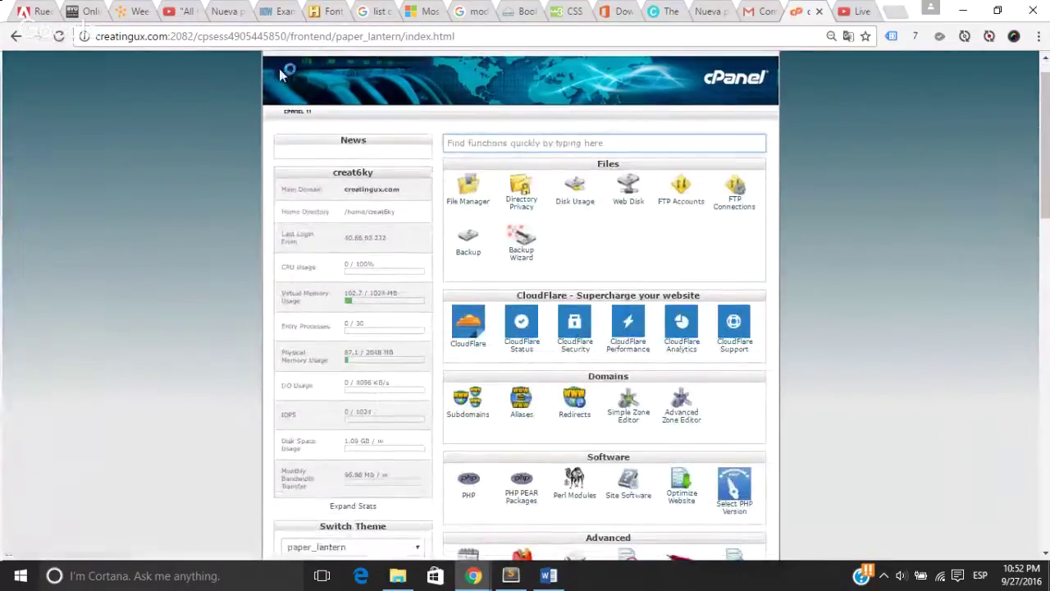
left_click(849, 251)
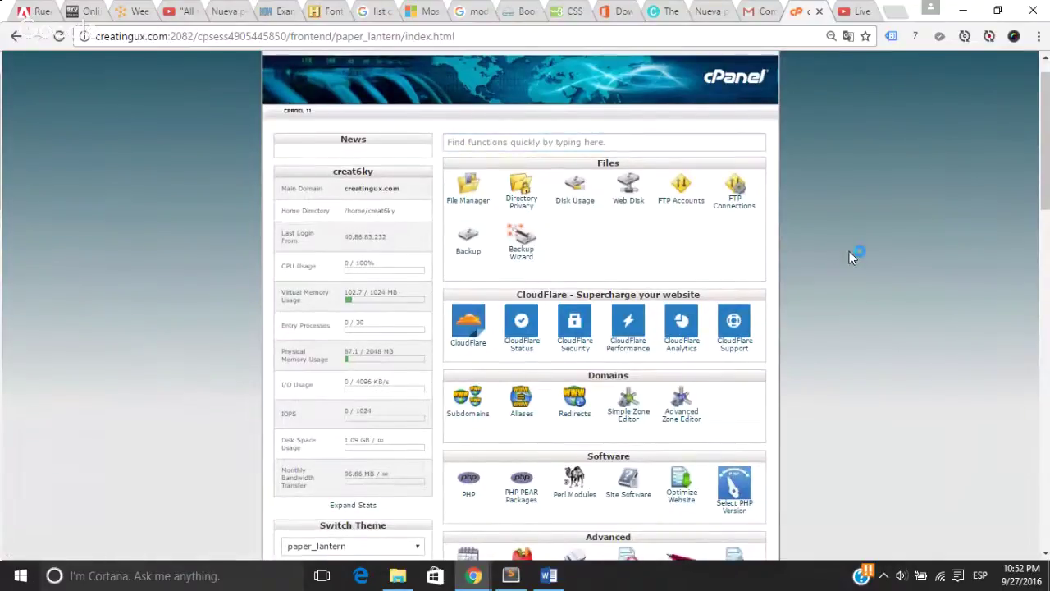
scroll(849, 251, "down", 1)
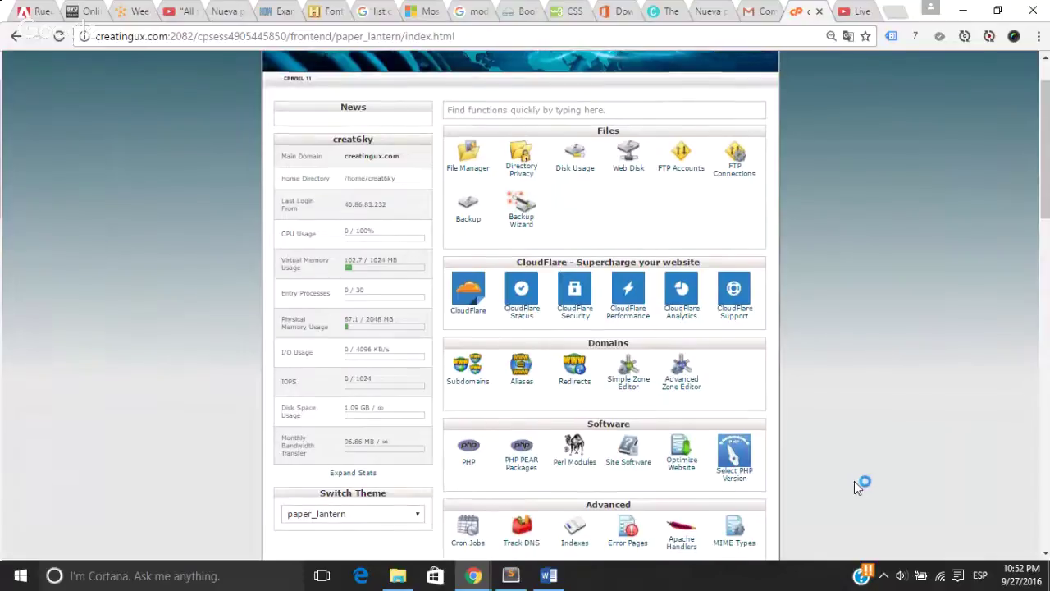
scroll(854, 480, "down", 5)
scroll(854, 481, "down", 2)
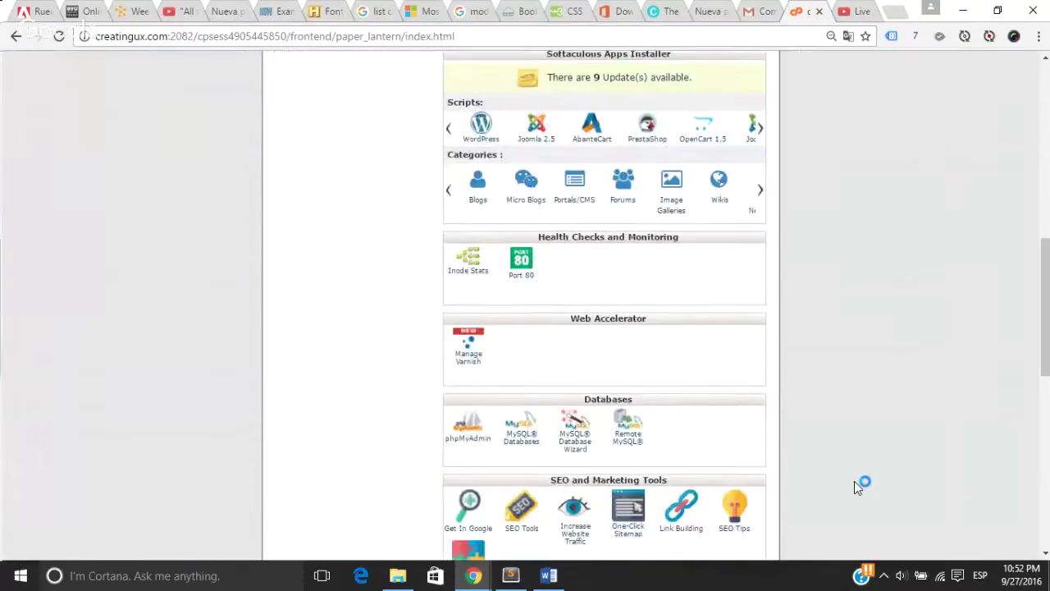
left_click(465, 407)
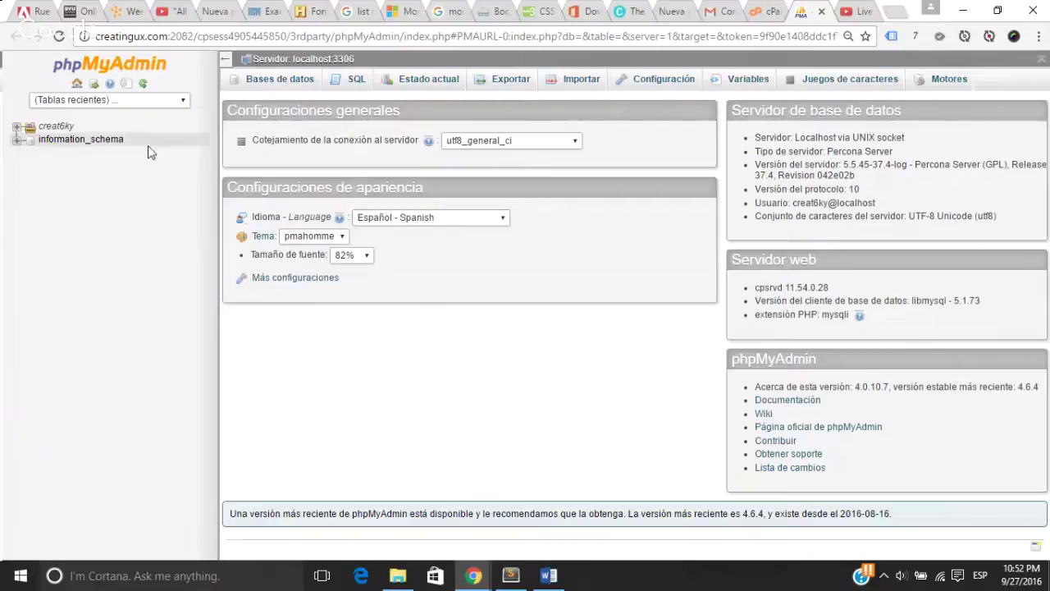
Step: Expand the creat6ky, my and guitar groups in the phpMyAdmin database tree
left_click(17, 127)
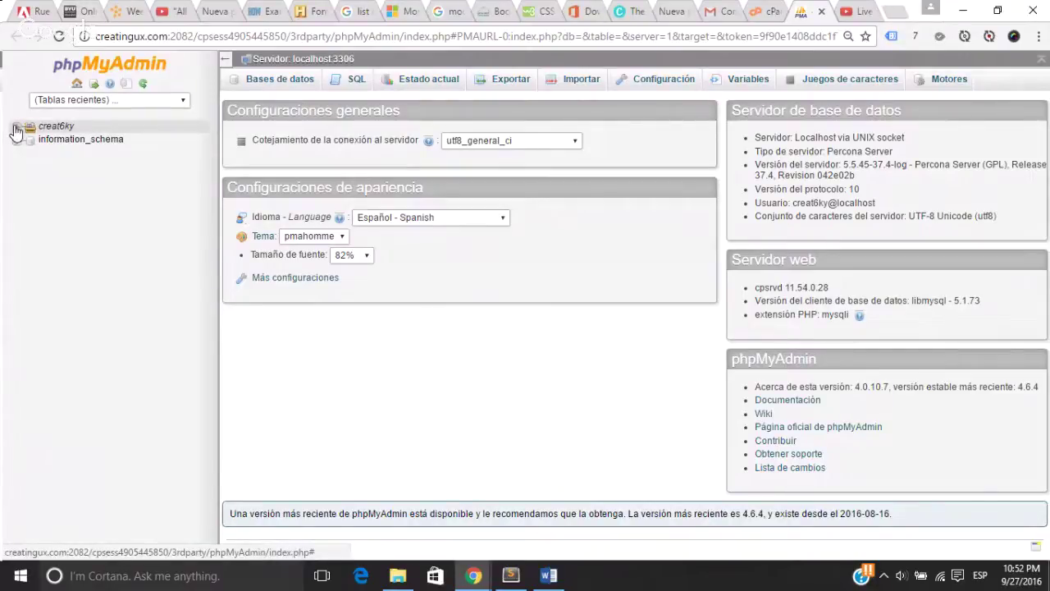
left_click(16, 128)
left_click(16, 128)
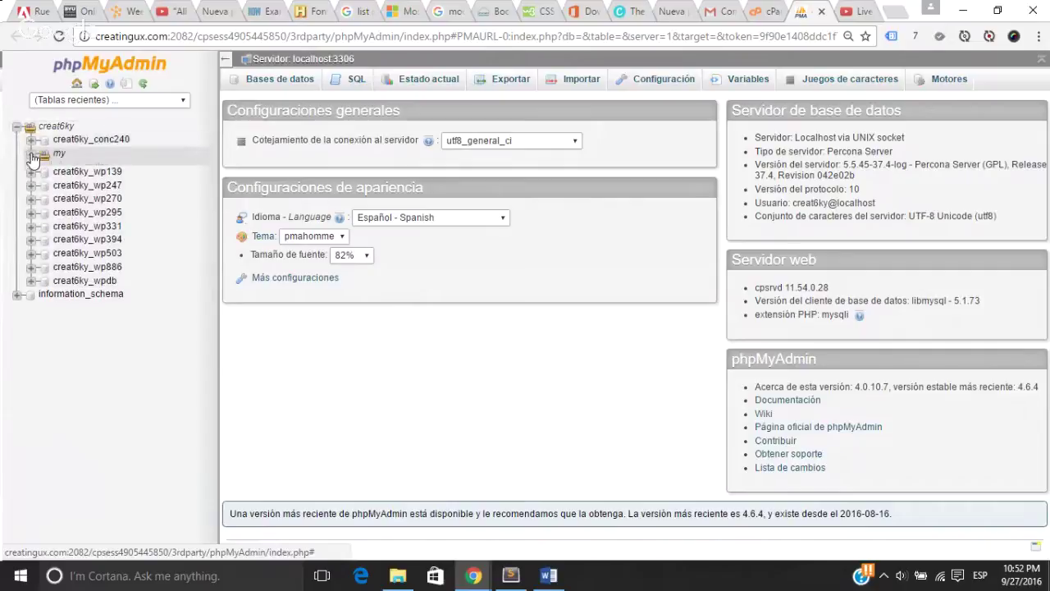
left_click(31, 155)
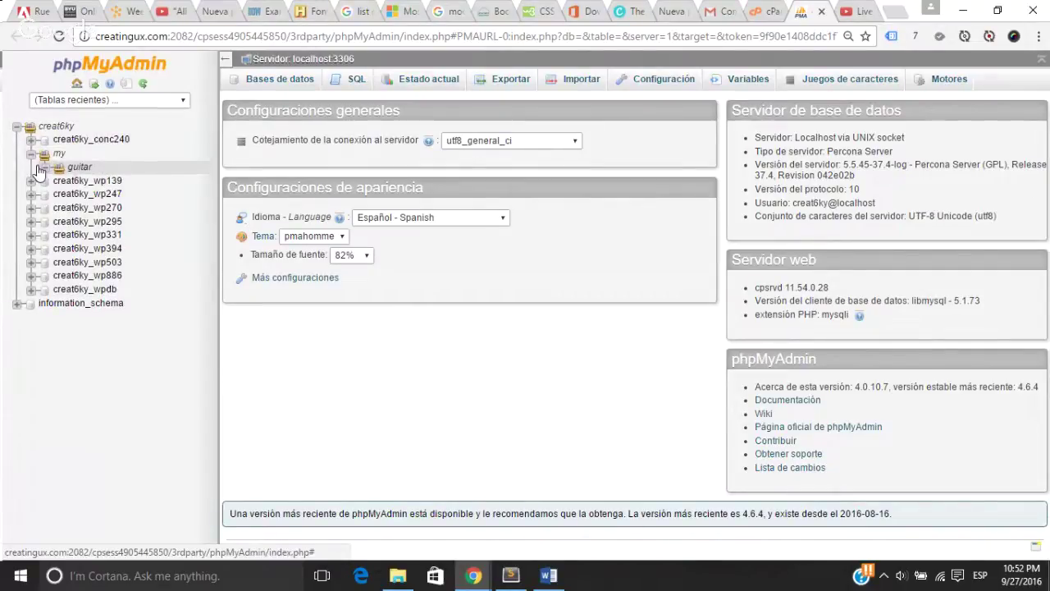
left_click(38, 168)
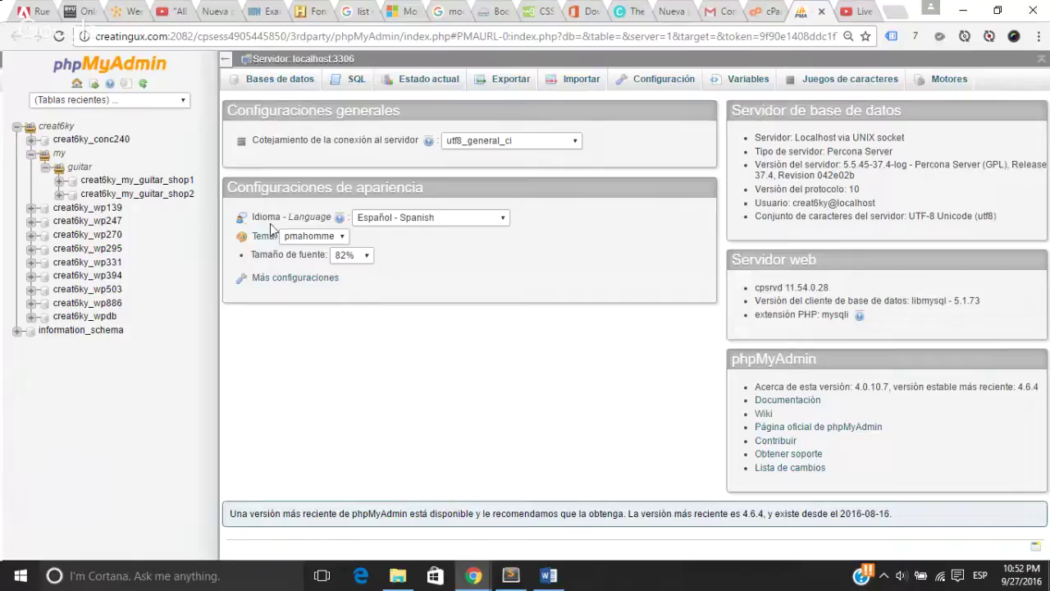
Step: Check the structure of creat6ky_my_guitar_shop1 and creat6ky_my_guitar_shop2 for tables, and return to the server's main page
left_click(145, 183)
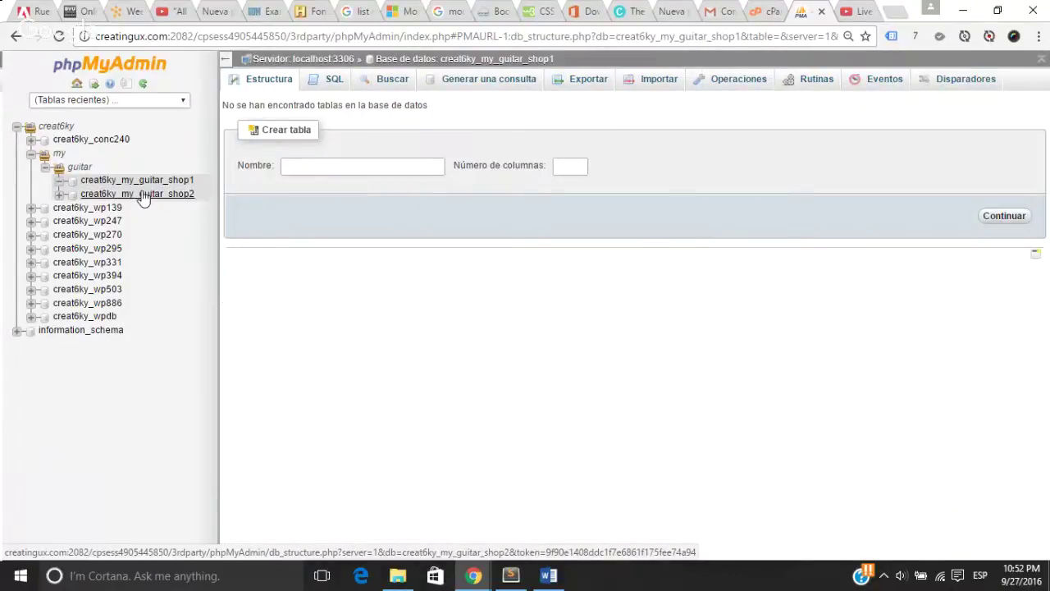
left_click(143, 195)
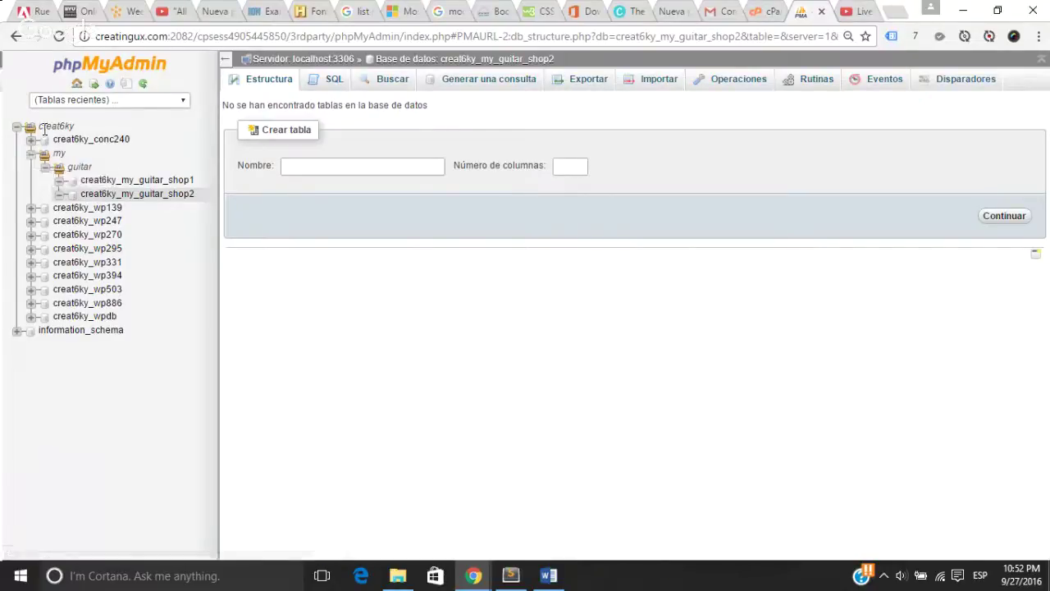
left_click(12, 38)
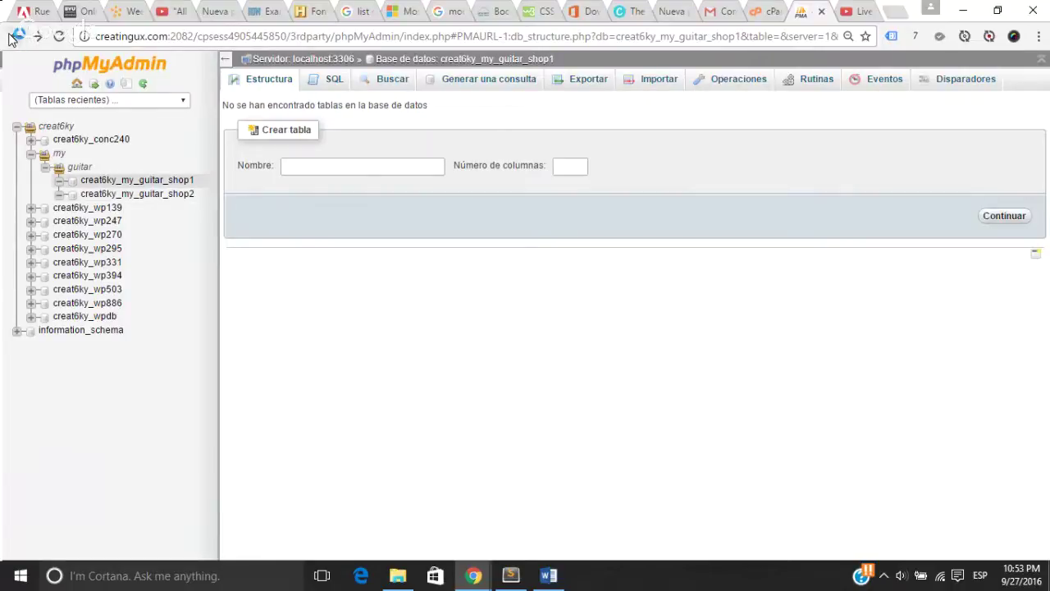
left_click(12, 37)
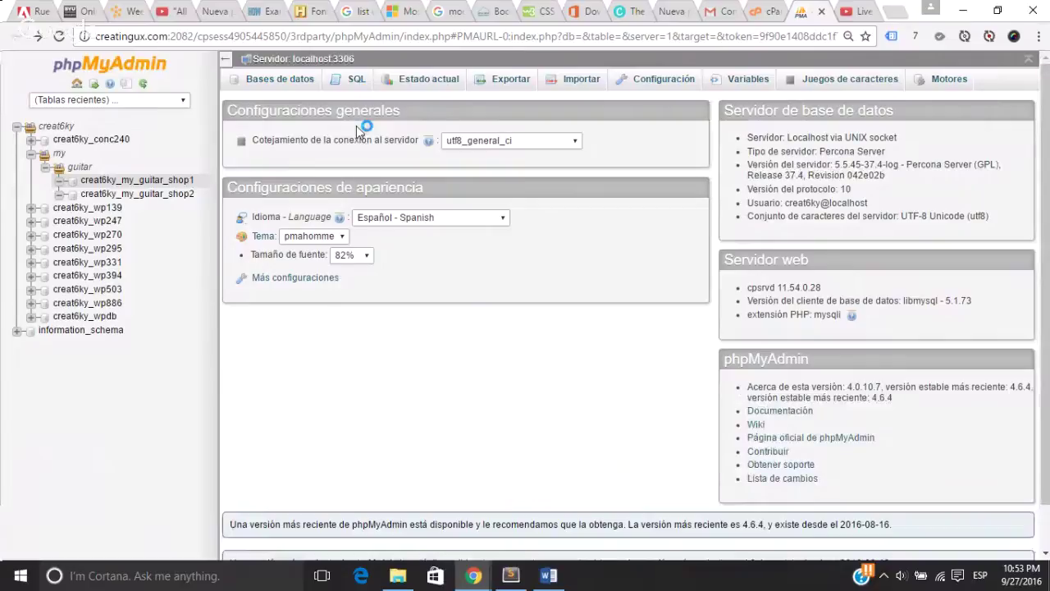
Step: Open the server import page and choose create_db.sql from htdocs\book_apps\_create_db as the file to import
left_click(572, 82)
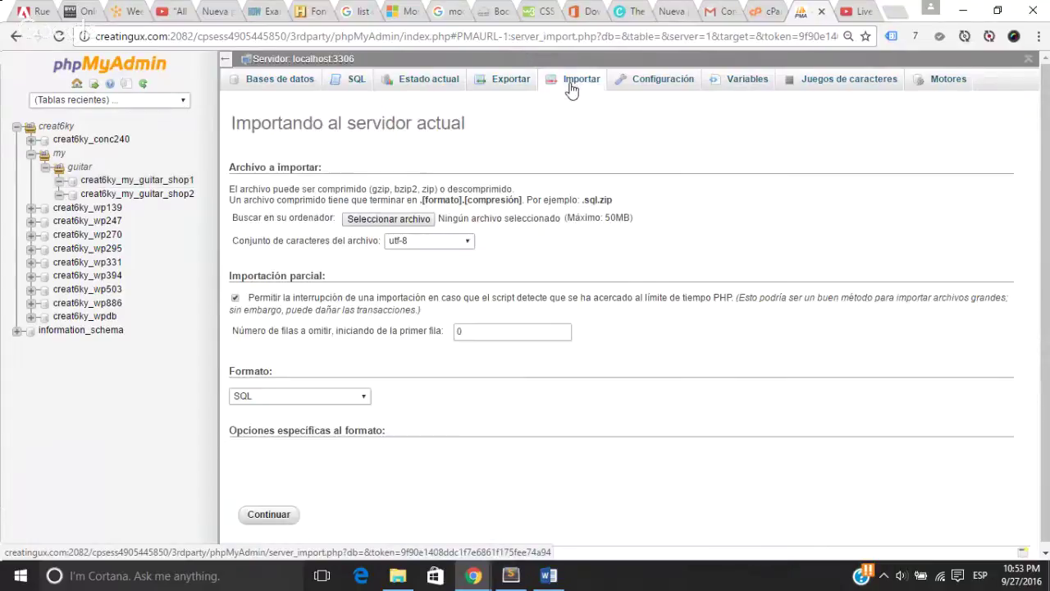
left_click(402, 220)
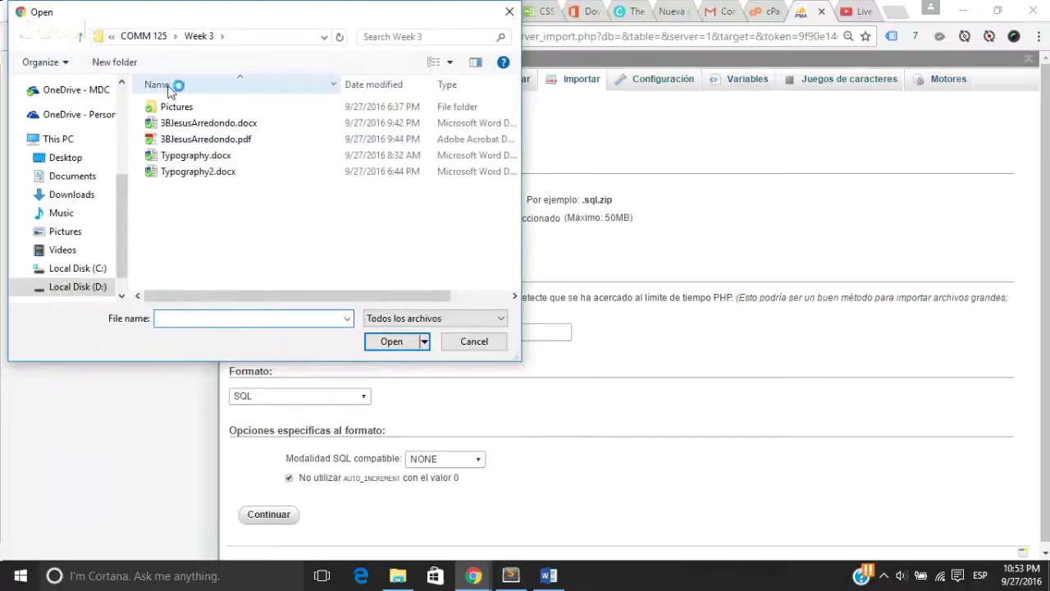
left_click_drag(116, 187, 121, 109)
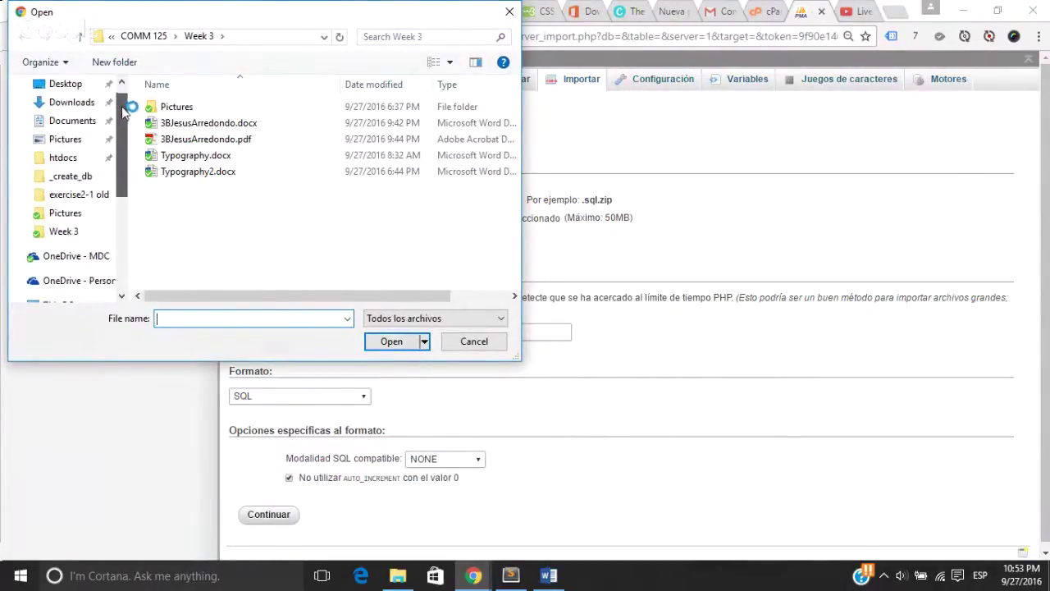
left_click(61, 158)
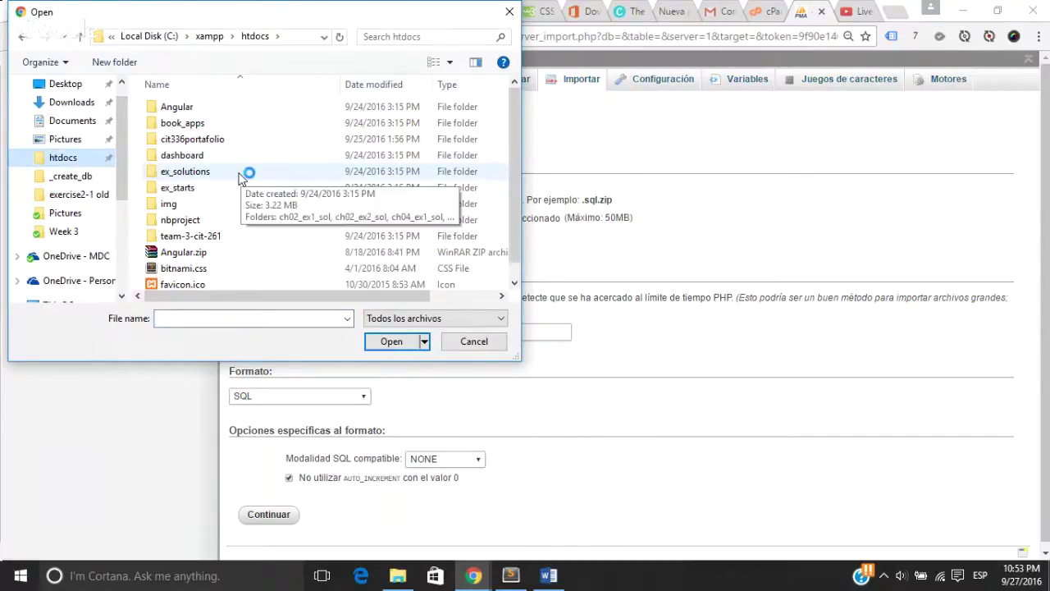
double_click(205, 125)
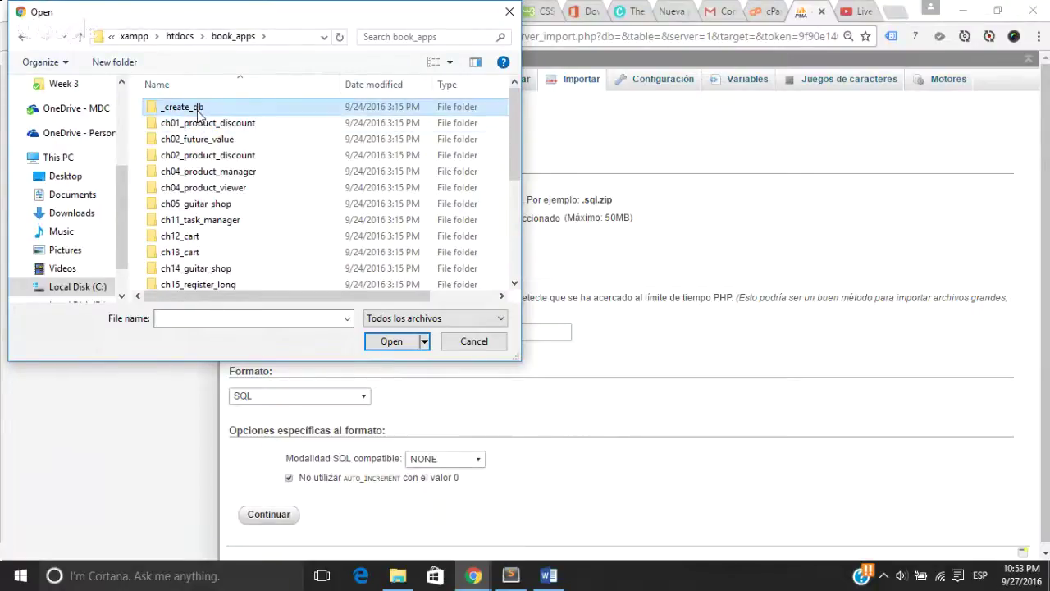
double_click(196, 108)
double_click(197, 109)
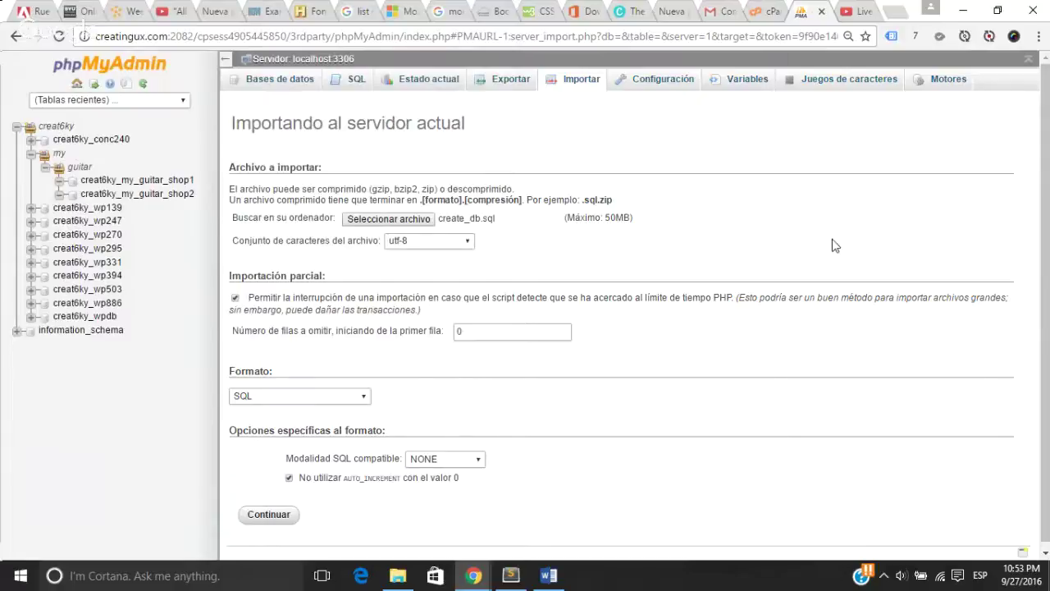
Step: Run the import of create_db.sql in SQL format and examine the user and database named in MySQL's response
scroll(1043, 242, "down", 1)
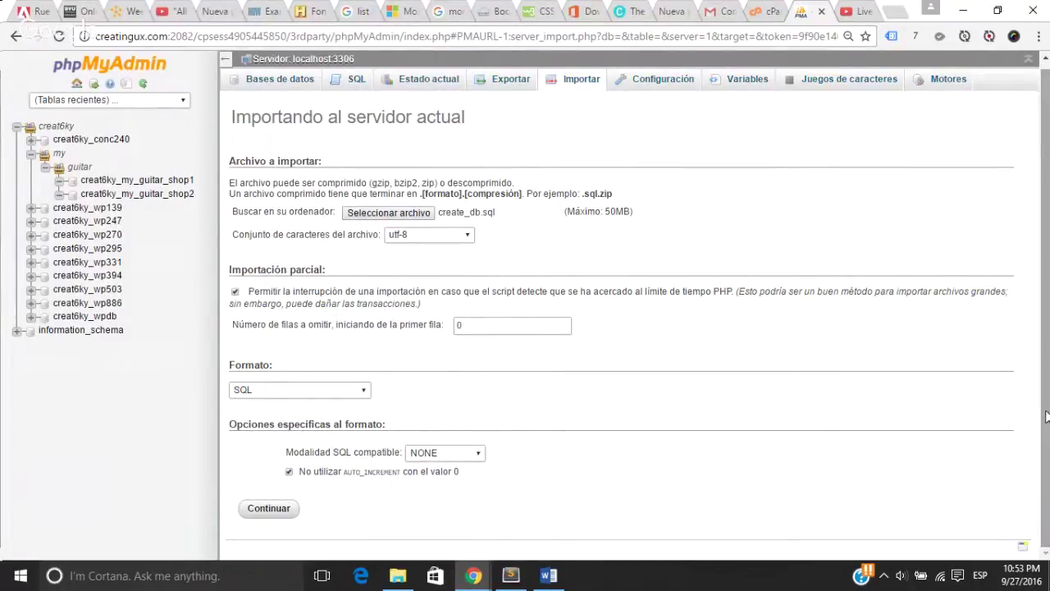
left_click(281, 514)
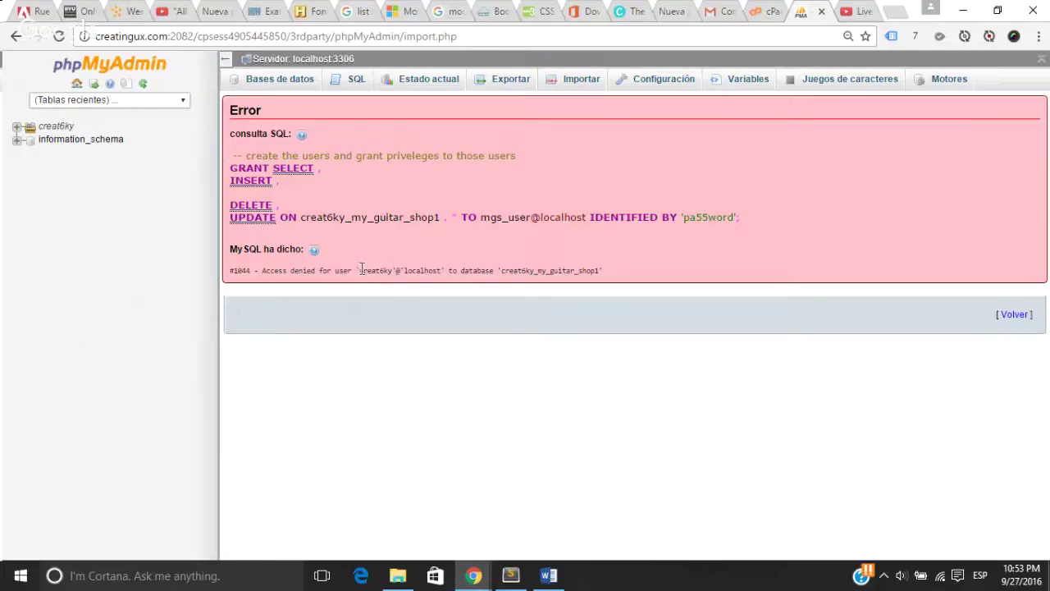
left_click_drag(358, 269, 441, 268)
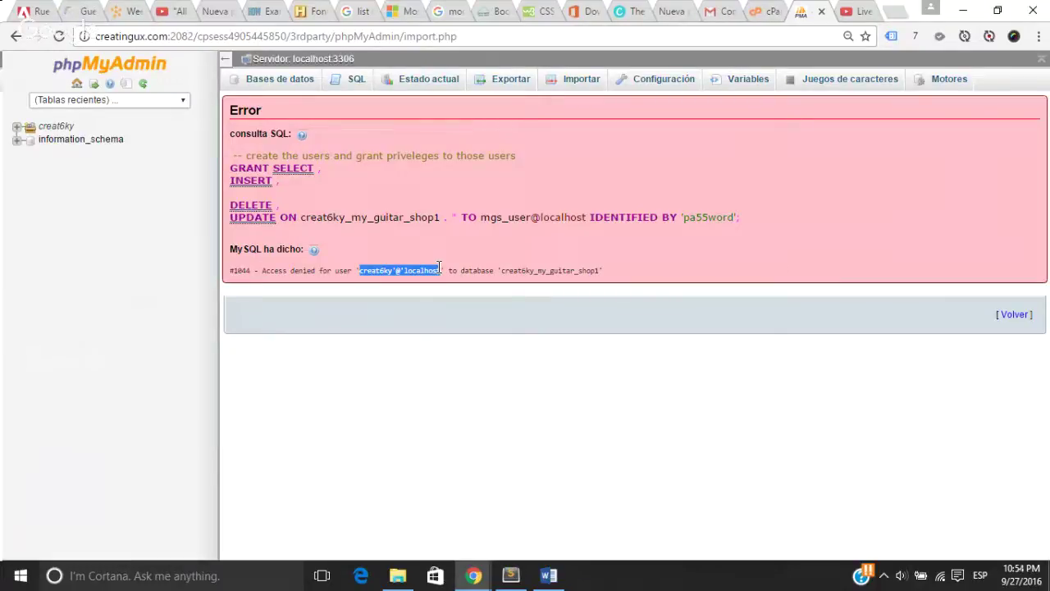
left_click_drag(443, 269, 650, 263)
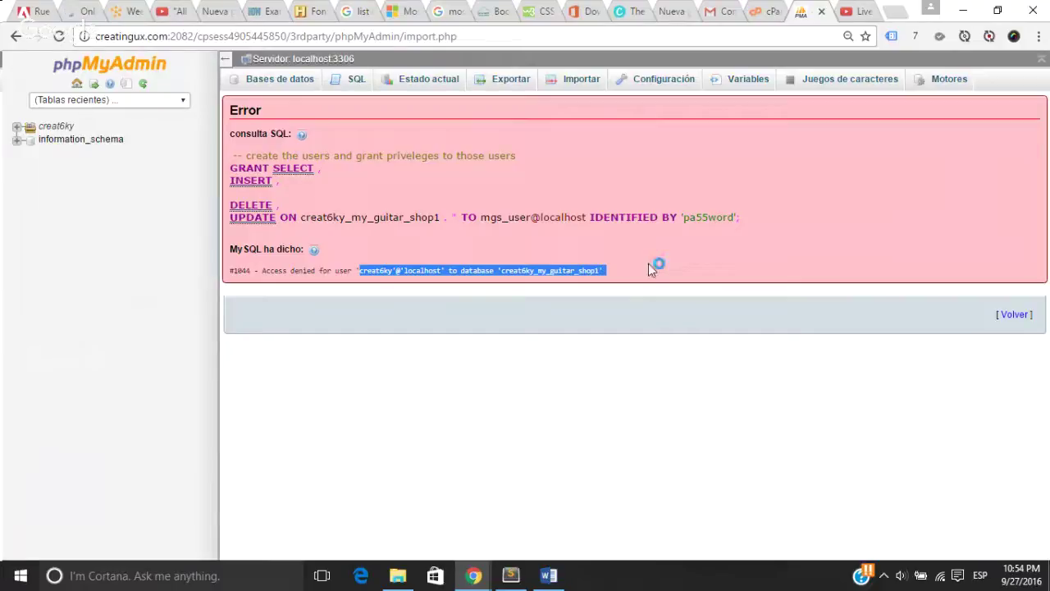
Step: Switch back to cPanel, open its MySQL Databases page and examine the Current Users list for the guitar shop user
left_click(758, 18)
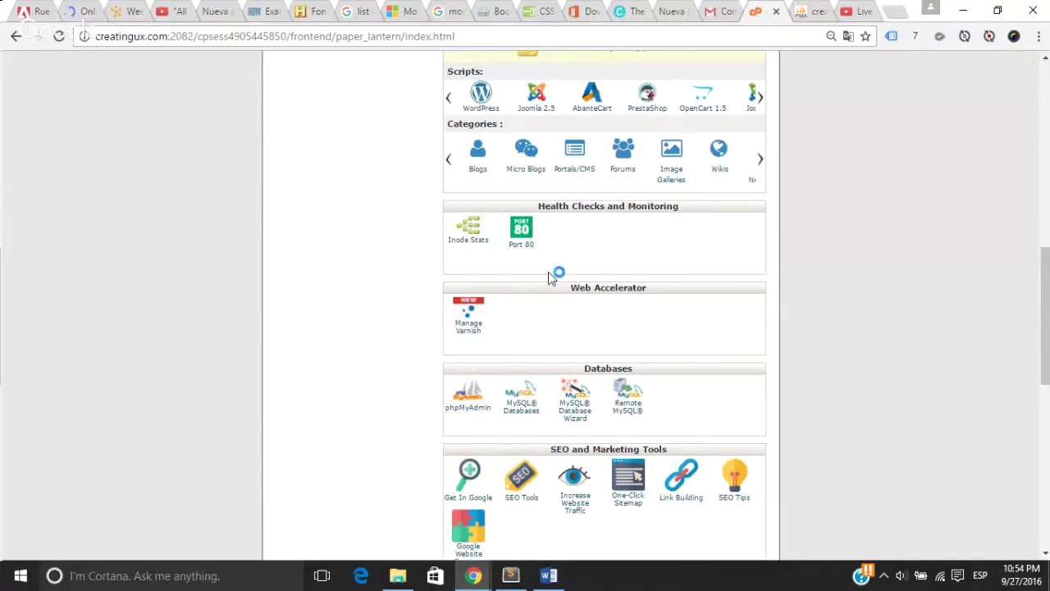
left_click(515, 397)
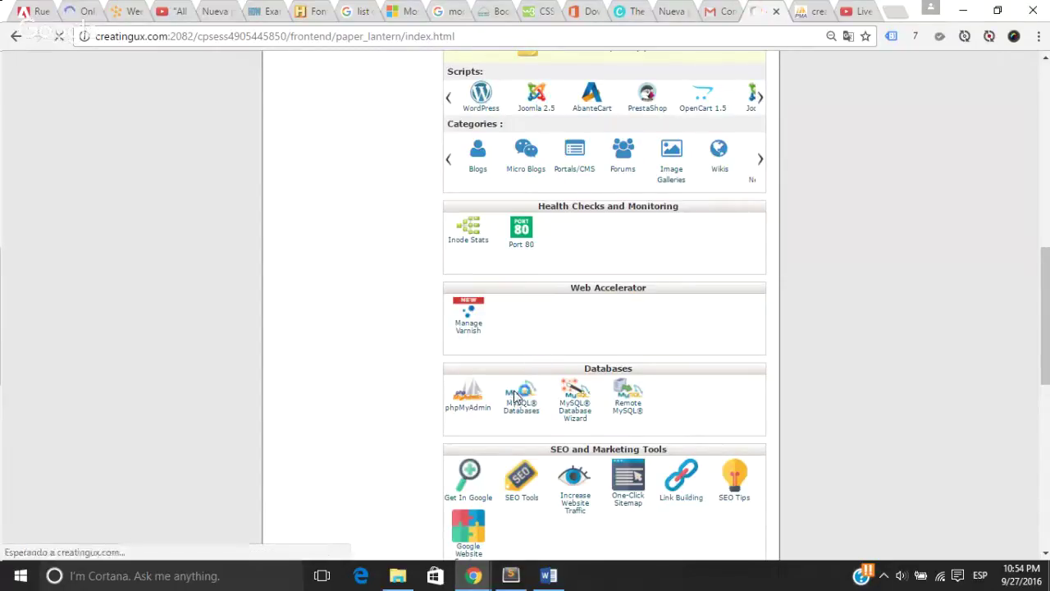
scroll(516, 397, "down", 3)
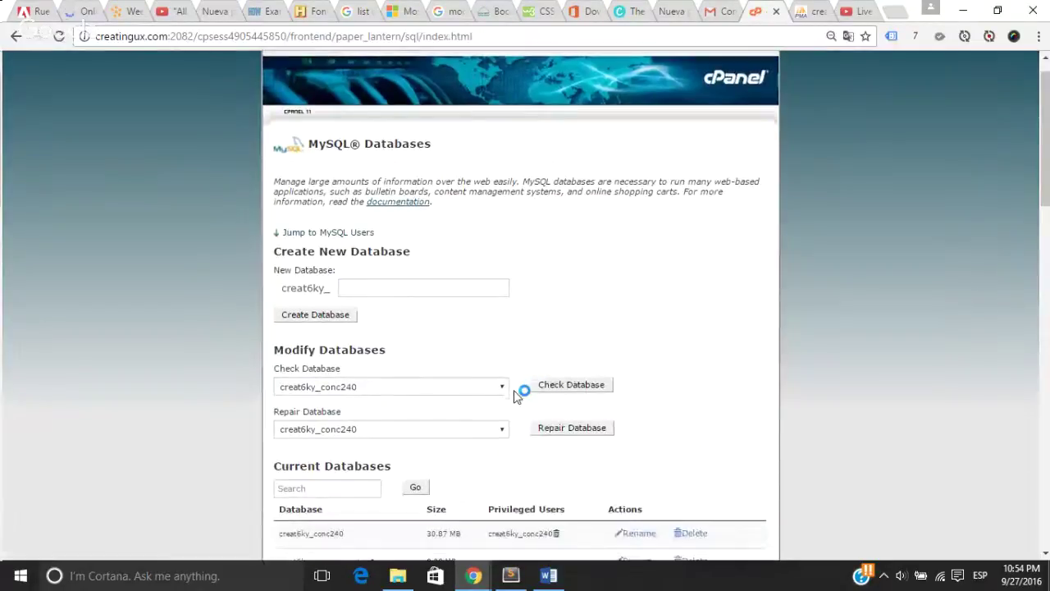
scroll(515, 397, "down", 10)
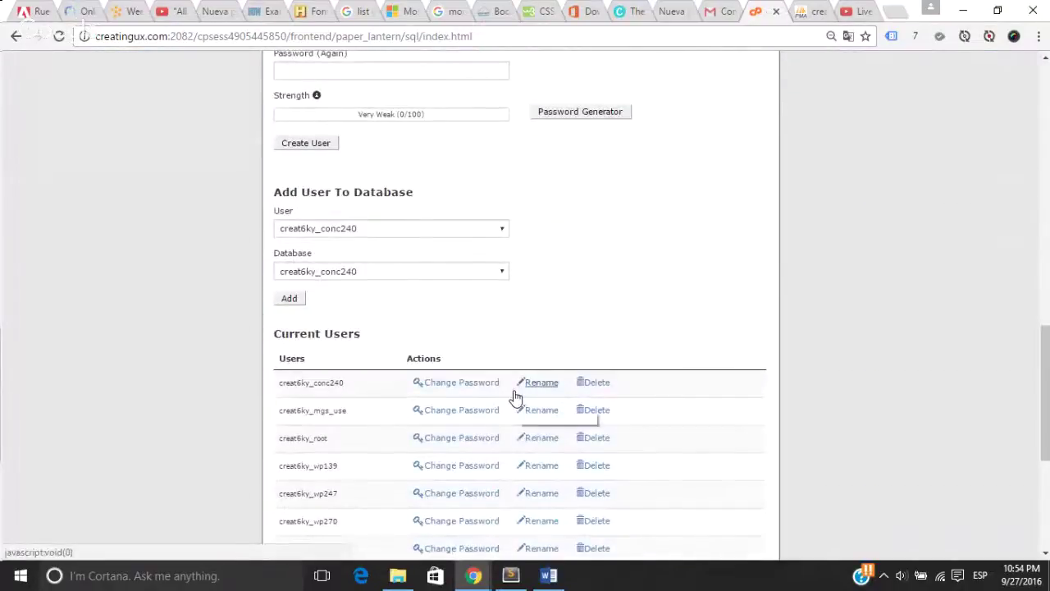
scroll(515, 397, "down", 4)
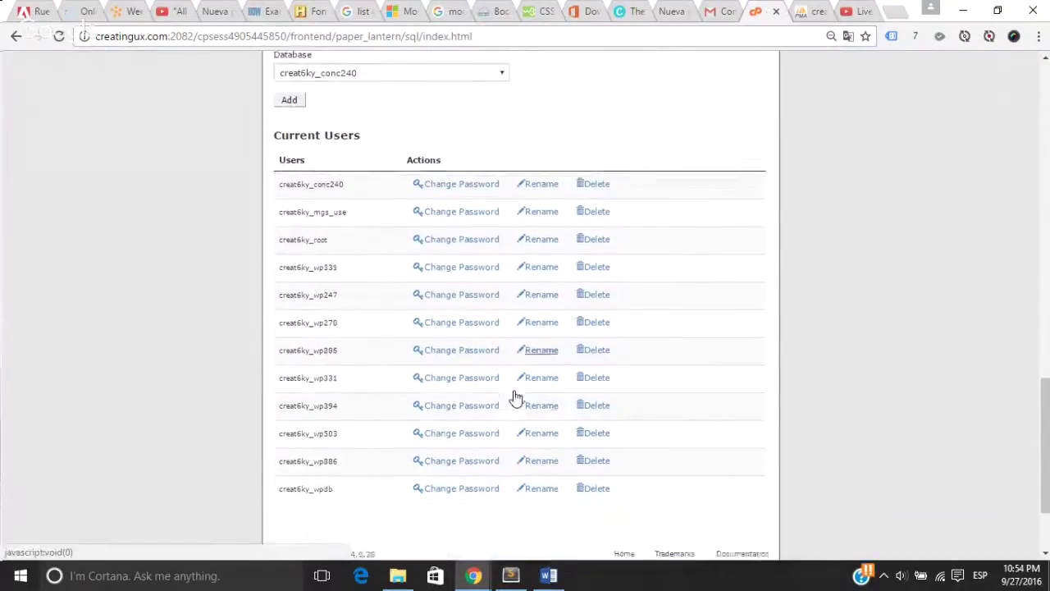
scroll(515, 397, "up", 4)
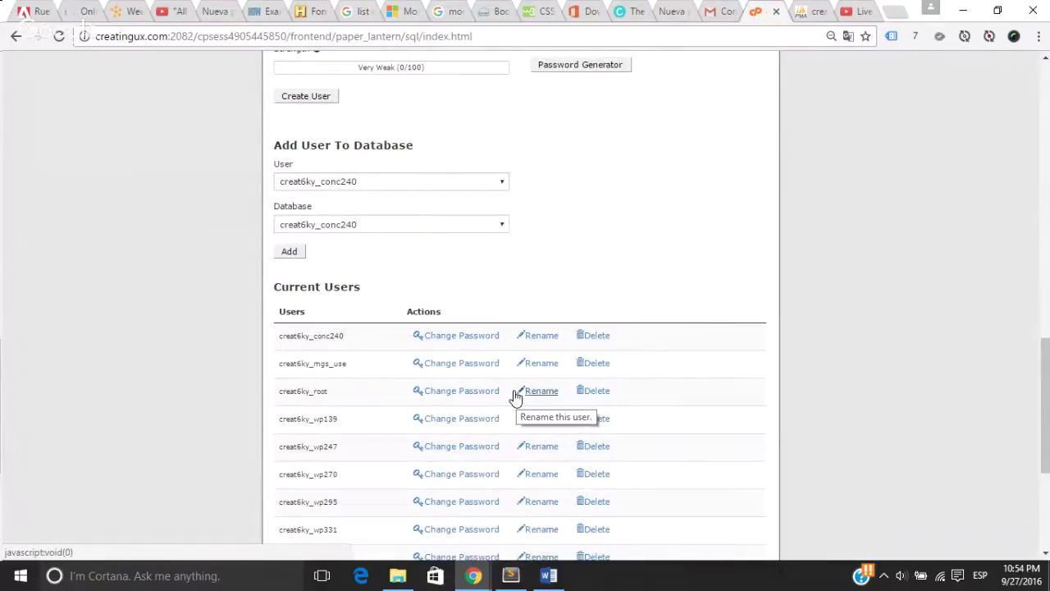
scroll(515, 397, "down", 1)
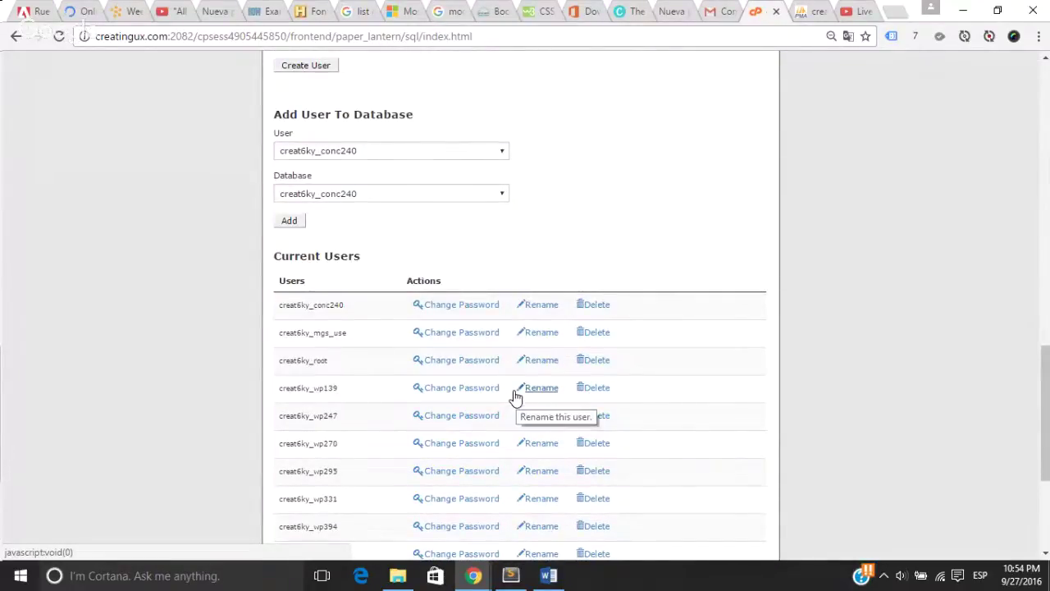
scroll(516, 397, "down", 1)
scroll(515, 397, "down", 2)
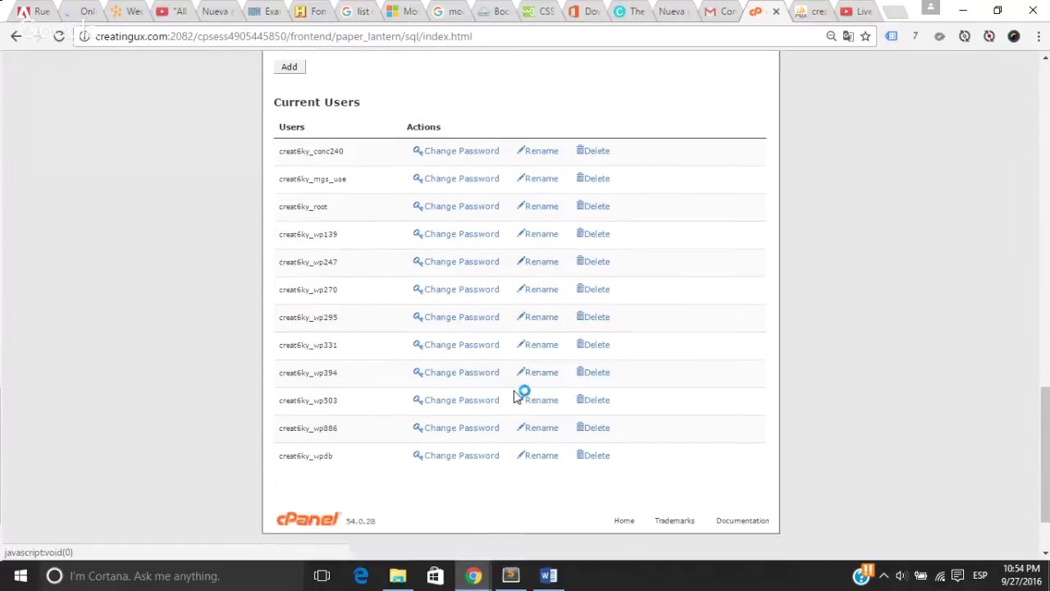
scroll(515, 397, "up", 1)
scroll(515, 397, "up", 2)
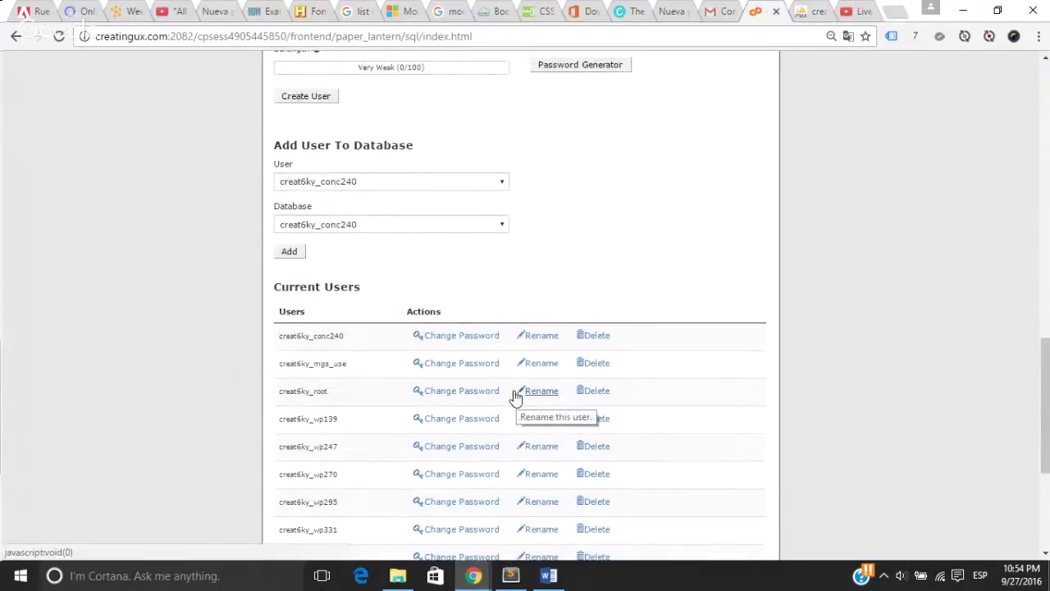
scroll(516, 397, "down", 1)
scroll(515, 396, "down", 3)
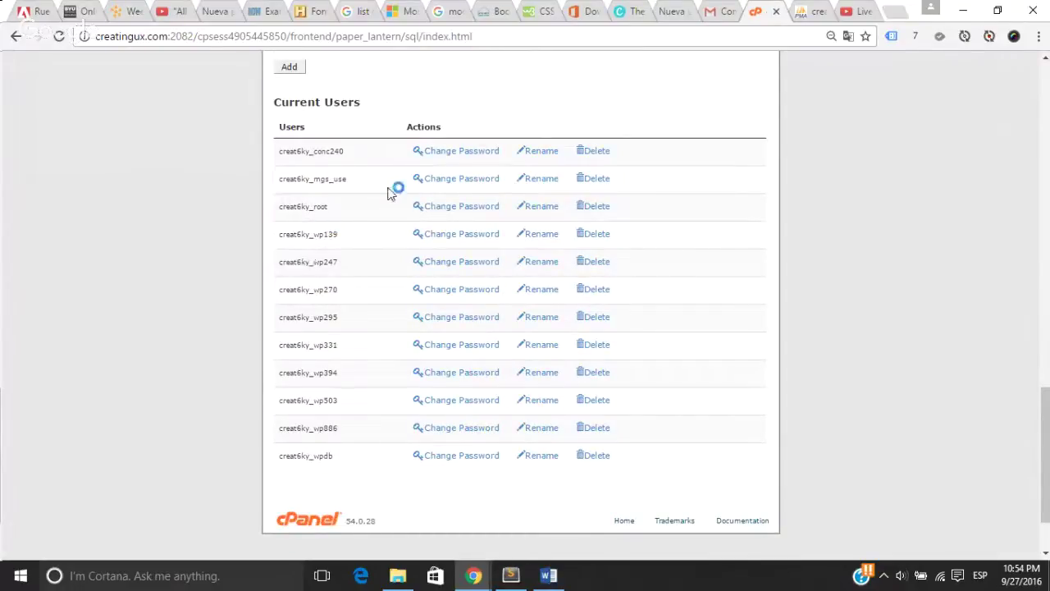
Step: Check the Current Databases list for the privileged users of creat6ky_my_guitar_shop1 and creat6ky_my_guitar_shop2
scroll(389, 191, "up", 2)
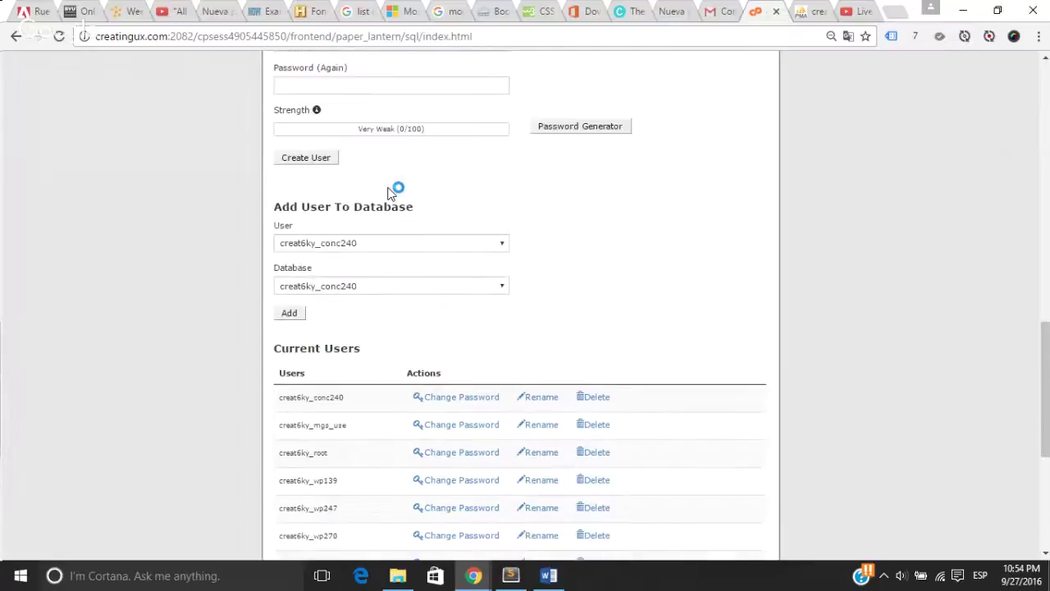
scroll(389, 192, "up", 3)
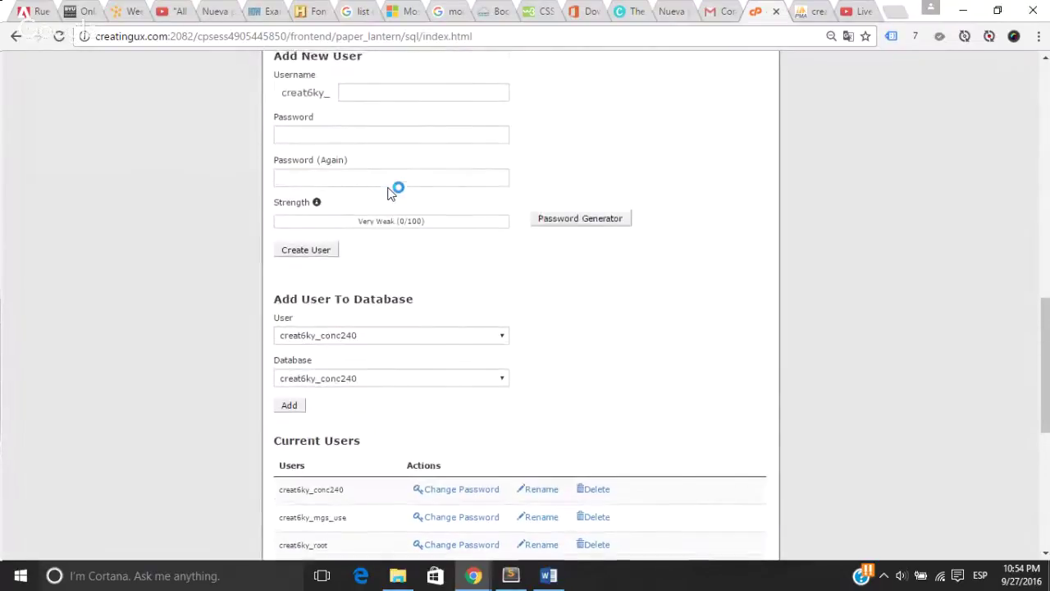
scroll(389, 187, "up", 1)
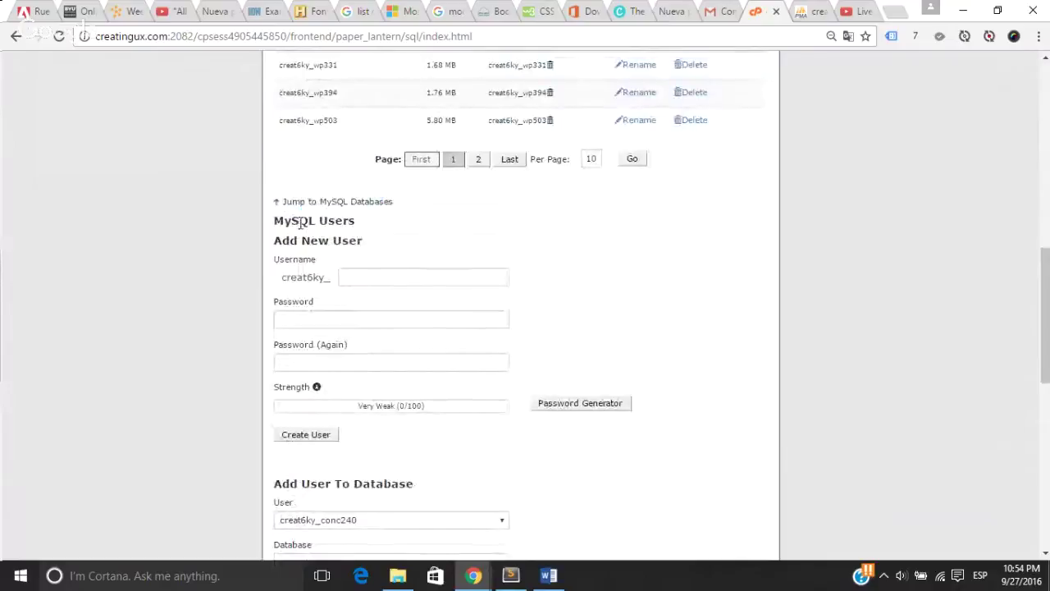
scroll(321, 217, "up", 1)
scroll(320, 217, "up", 7)
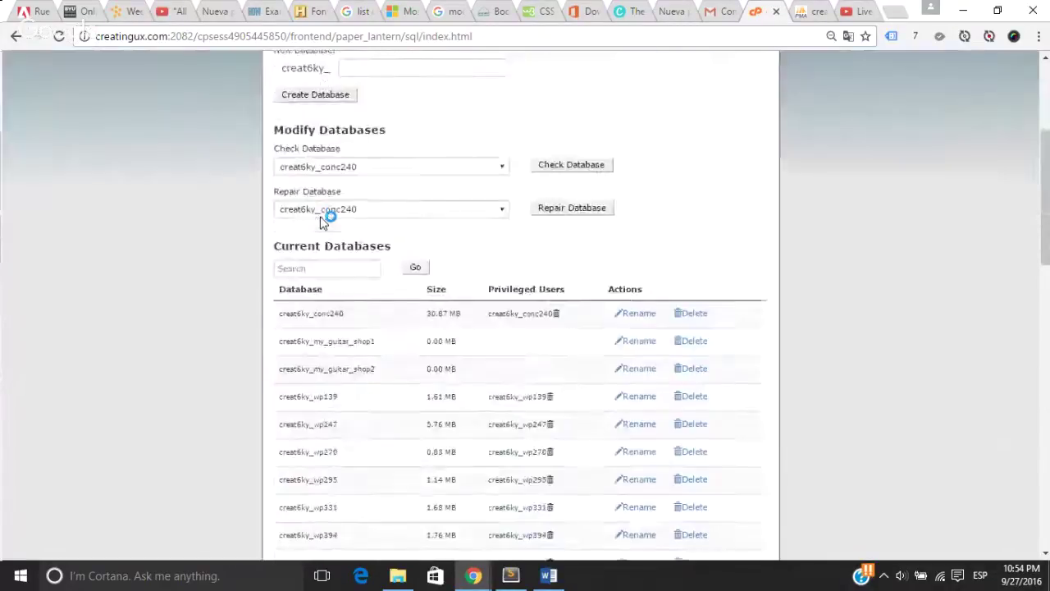
scroll(321, 219, "down", 1)
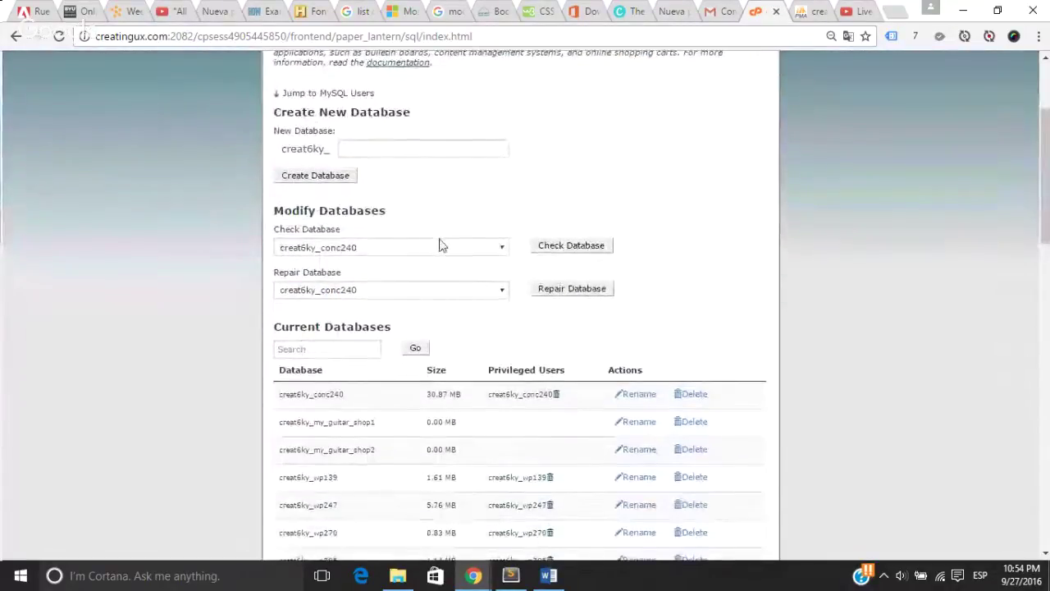
left_click(499, 251)
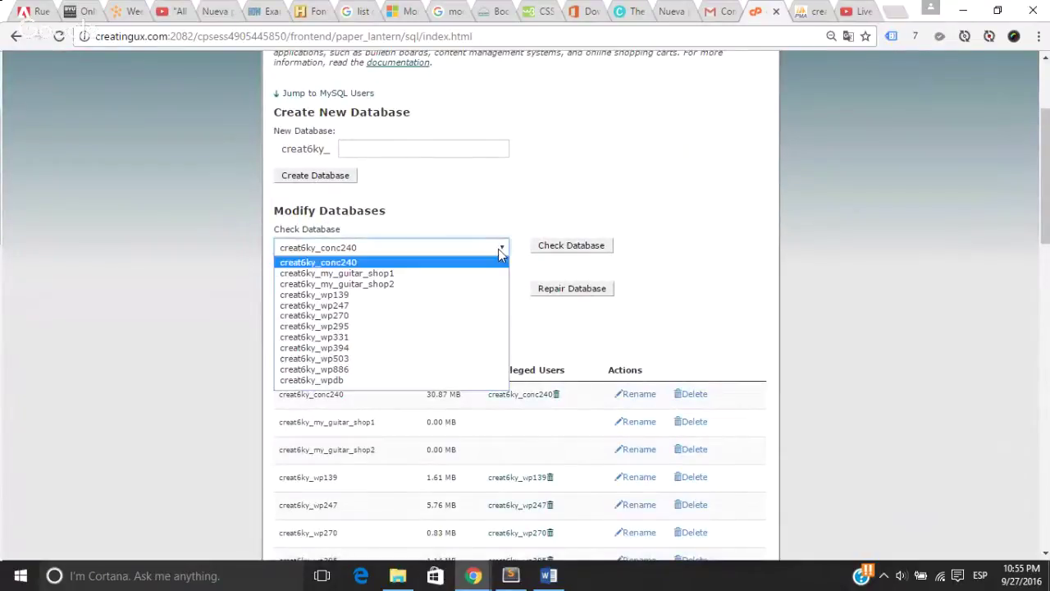
left_click(450, 273)
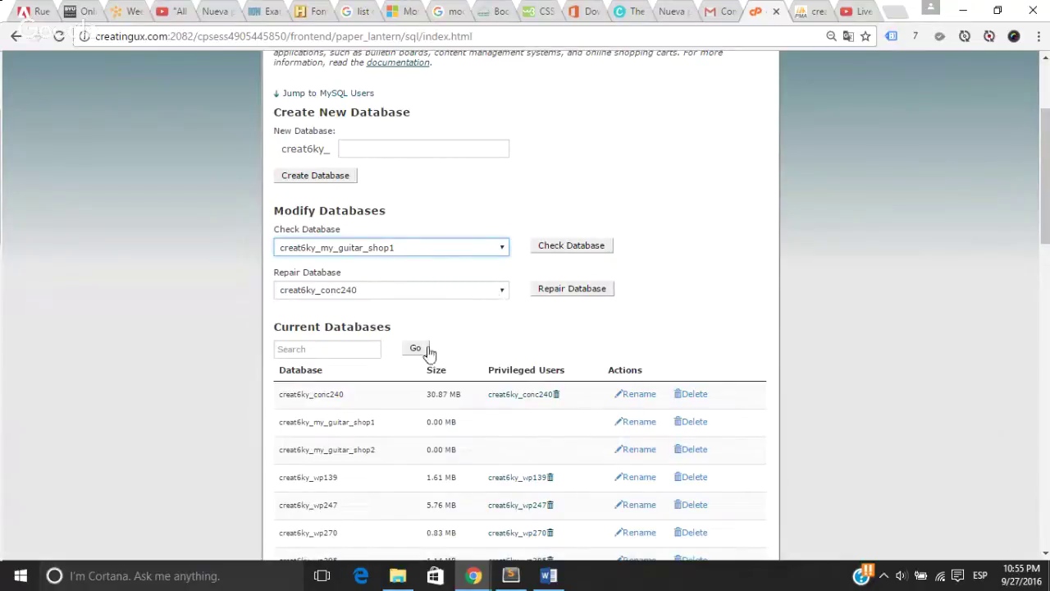
key("Up")
key("Down")
left_click(633, 313)
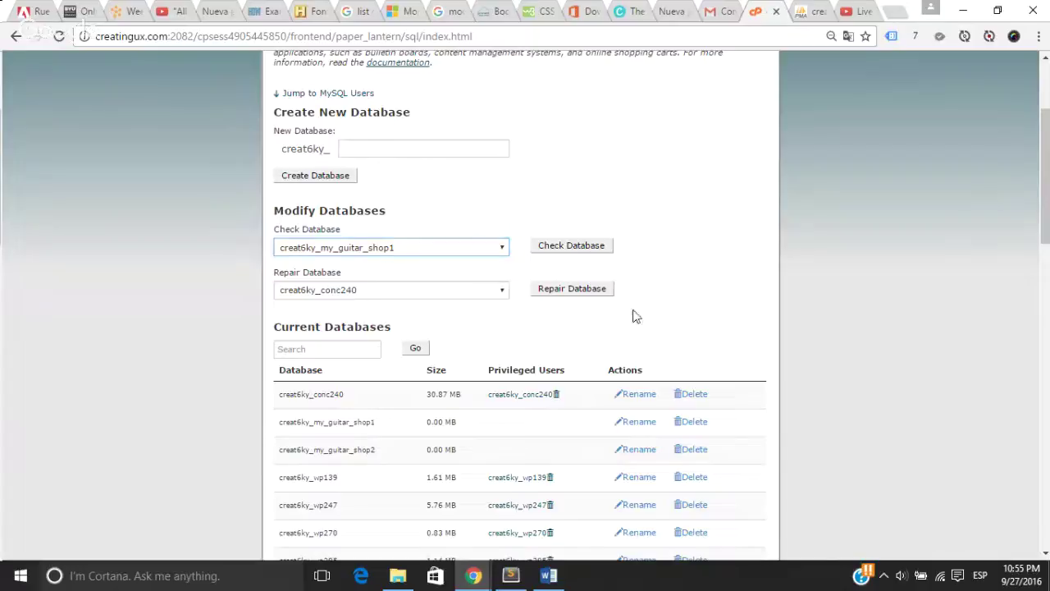
Step: Add the user creat6ky_mgs_use to the database creat6ky_my_guitar_shop1
scroll(632, 313, "down", 1)
scroll(633, 317, "down", 5)
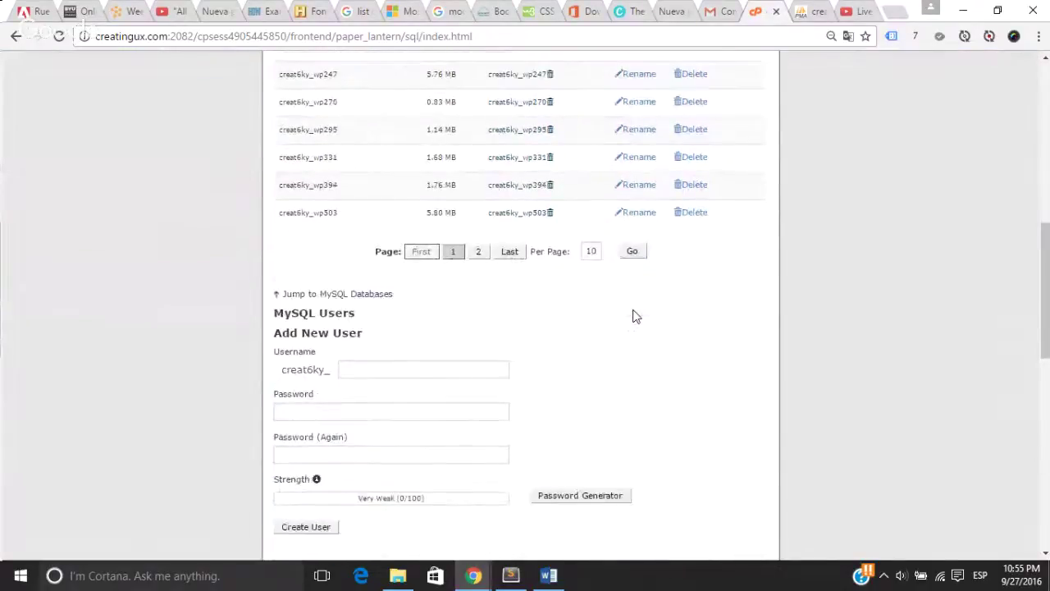
scroll(633, 317, "down", 1)
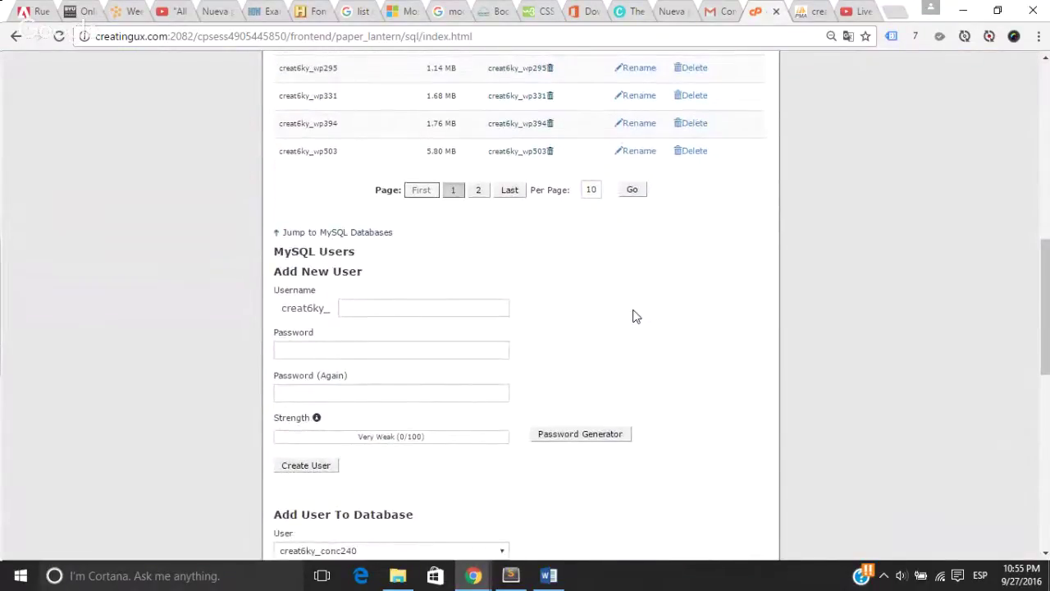
scroll(632, 317, "down", 2)
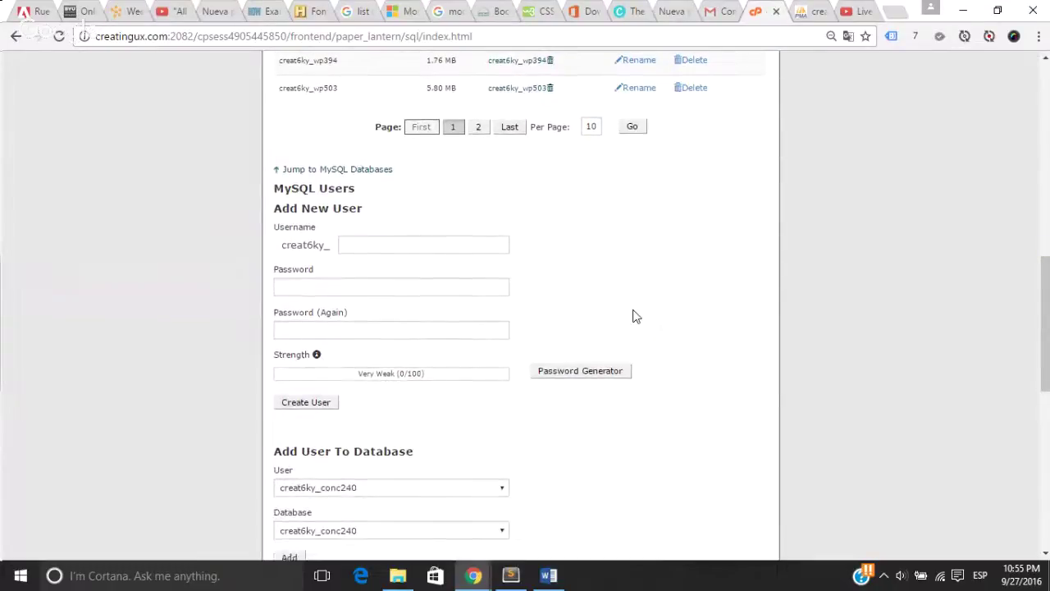
scroll(632, 317, "down", 2)
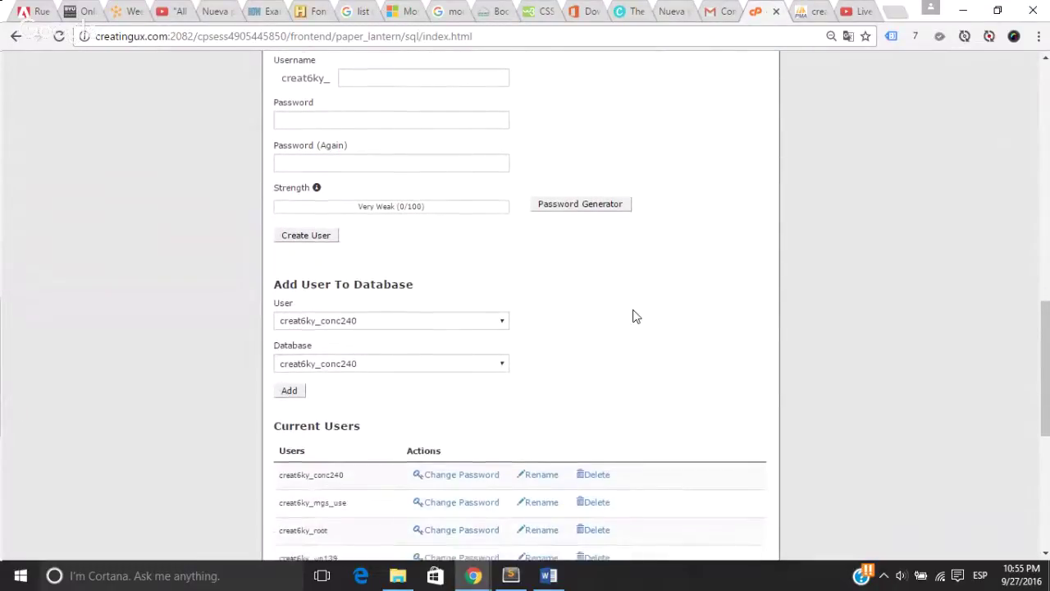
left_click(371, 274)
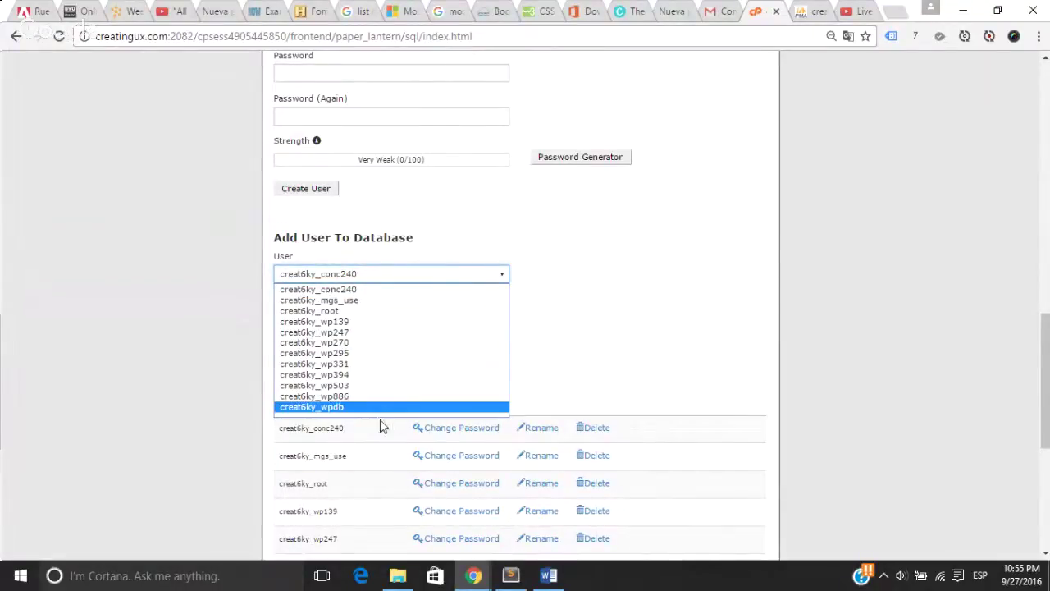
left_click(379, 300)
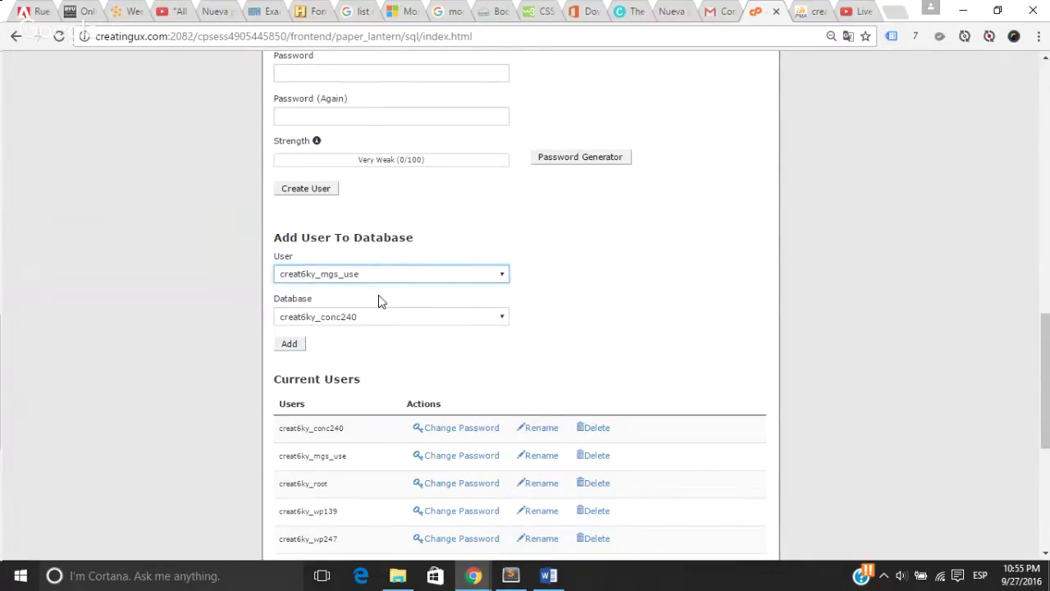
left_click(374, 319)
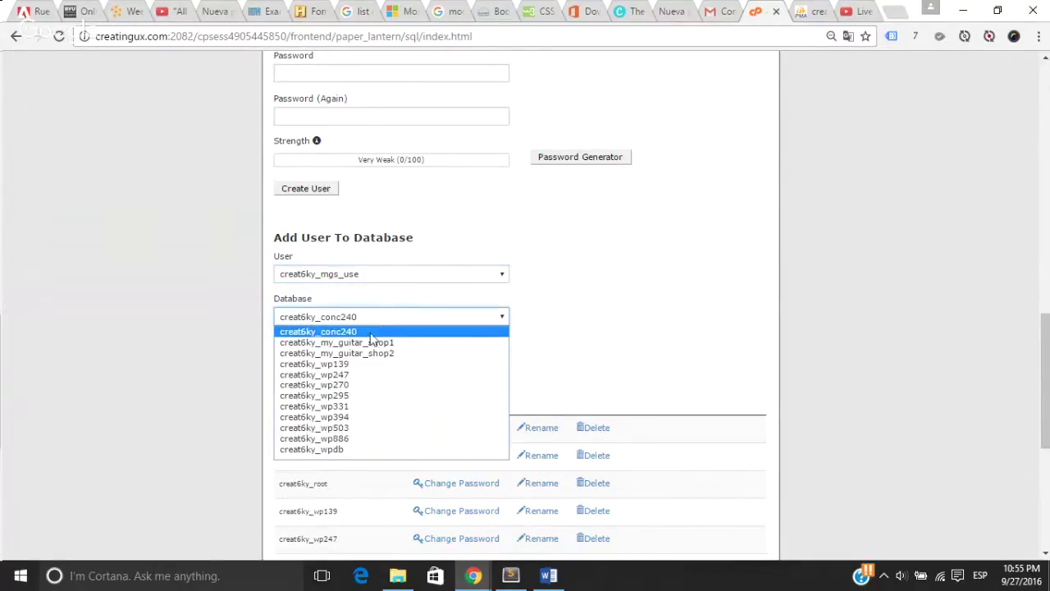
left_click(370, 346)
left_click(291, 350)
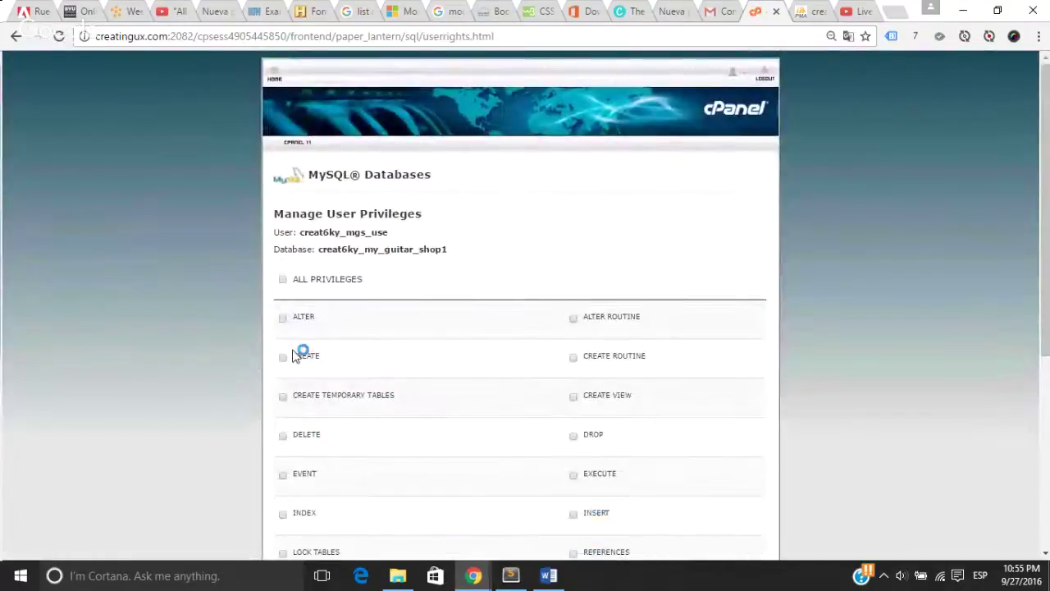
Step: Grant the user DELETE, INSERT, SELECT and UPDATE privileges on creat6ky_my_guitar_shop1 and return to the MySQL Databases page
scroll(449, 343, "down", 3)
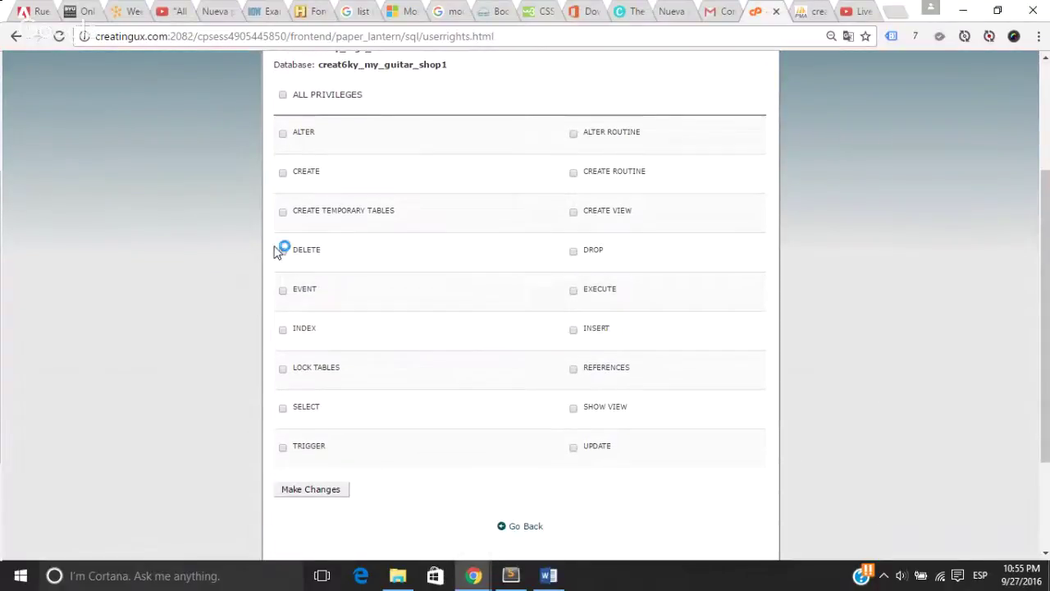
left_click(282, 408)
left_click(572, 445)
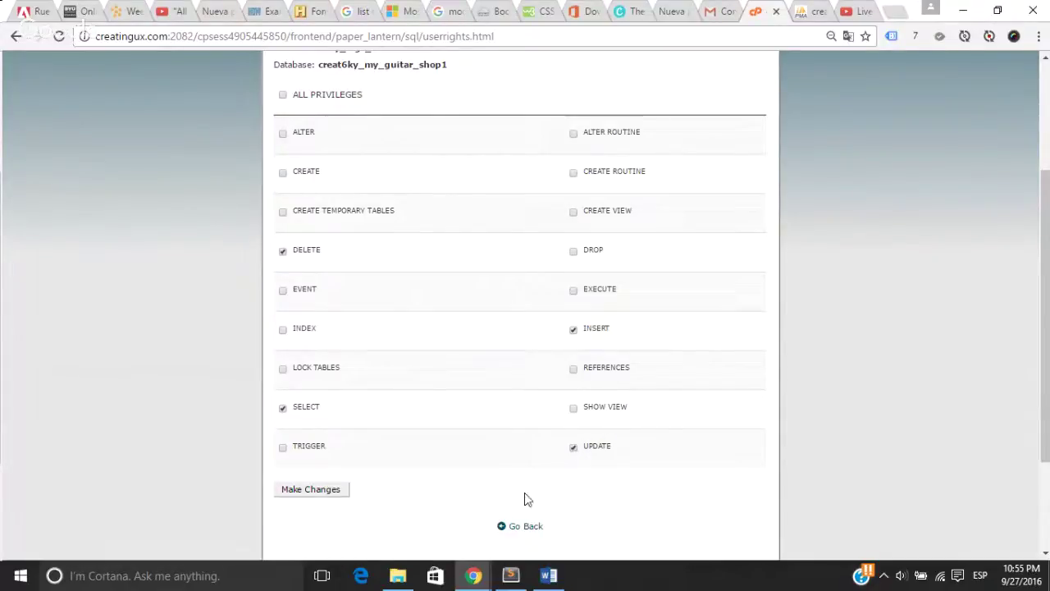
left_click(329, 494)
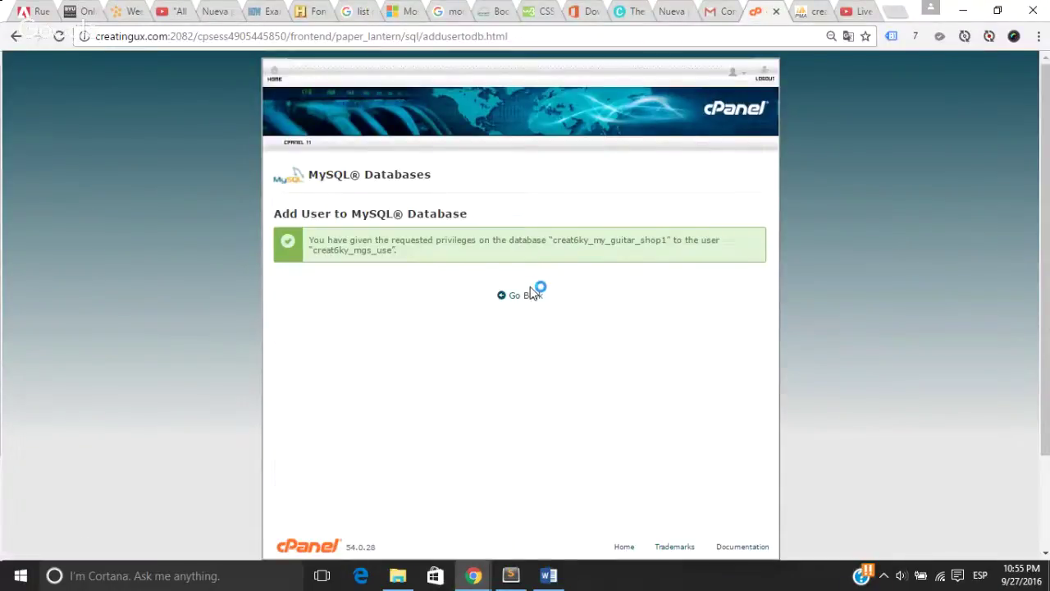
left_click(525, 299)
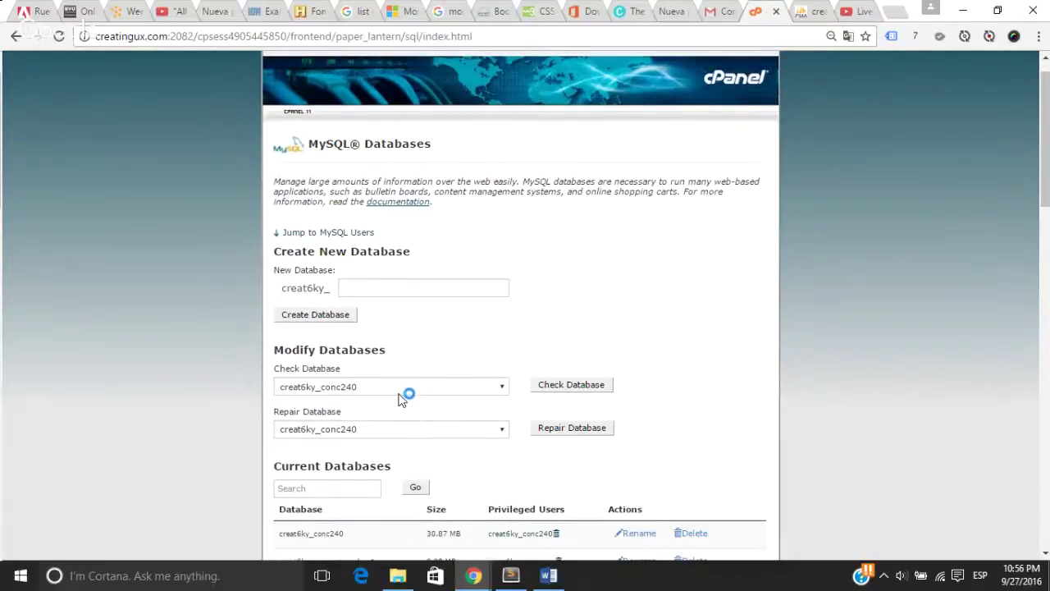
left_click(402, 395)
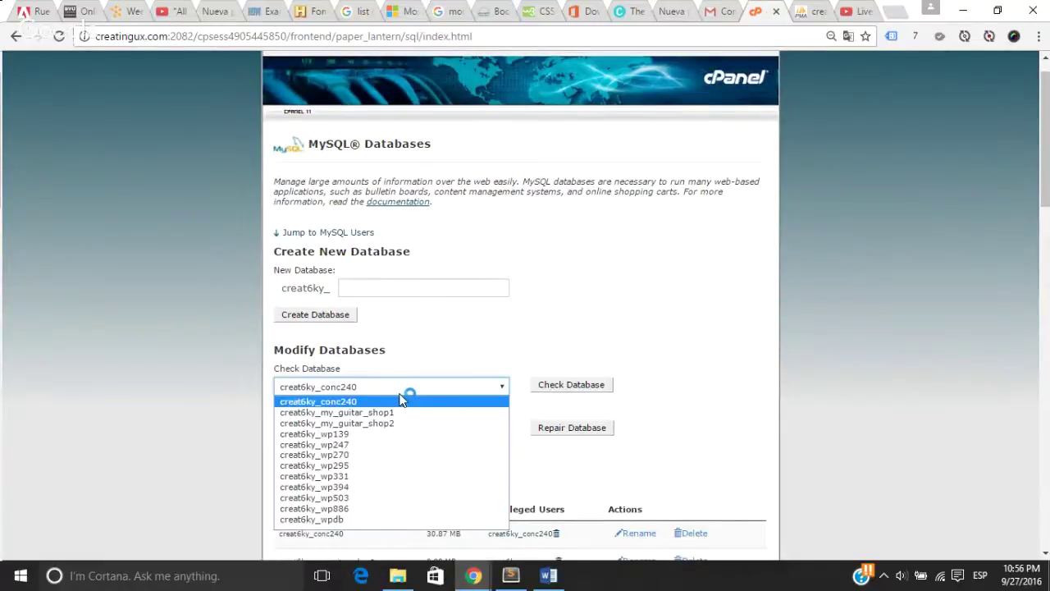
left_click(402, 401)
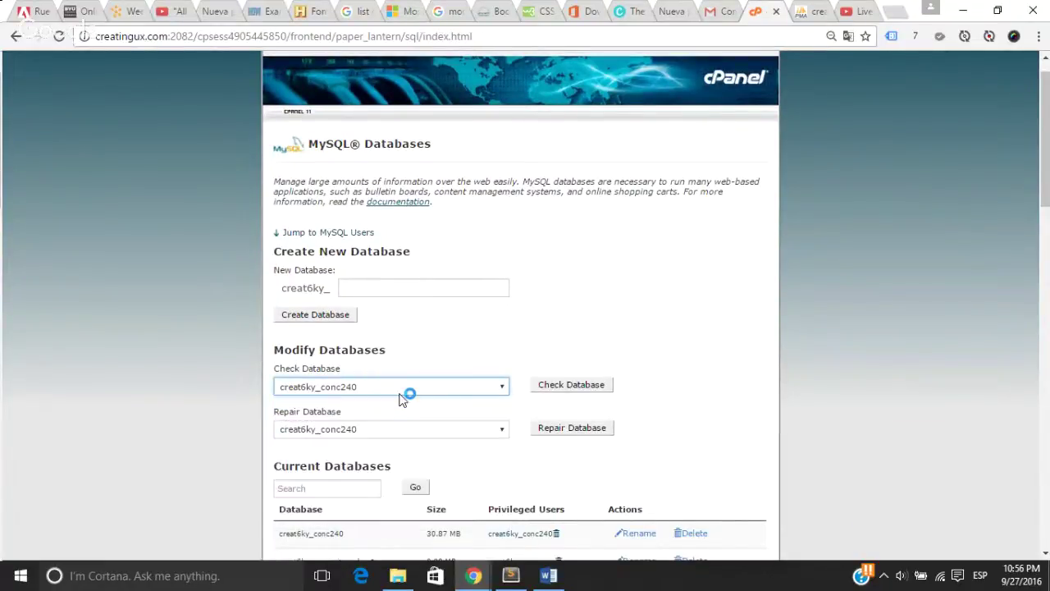
key("Down")
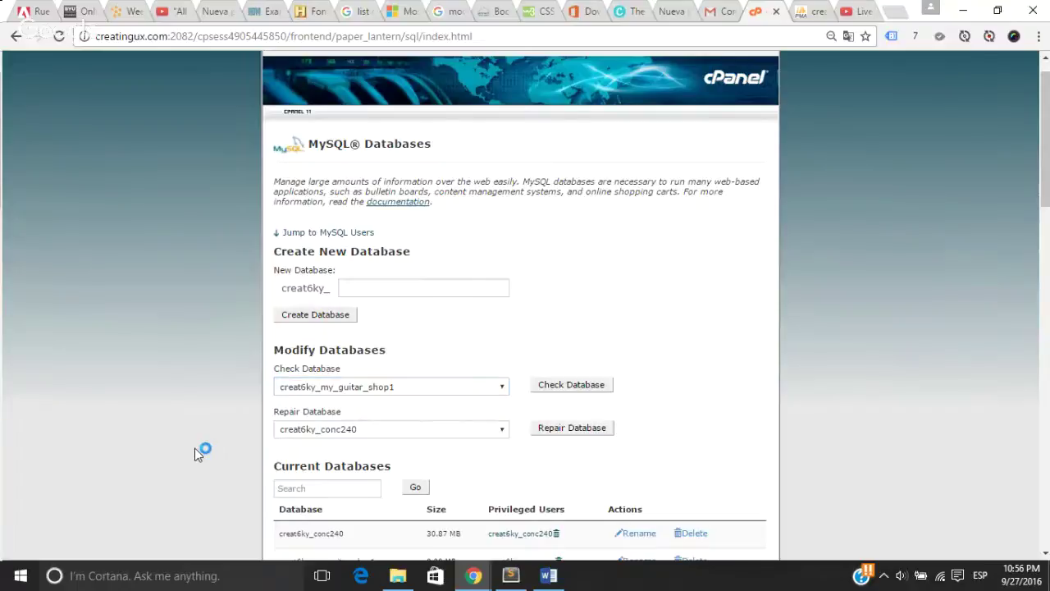
Step: Add the user creat6ky_mgs_use to the database creat6ky_my_guitar_shop2
scroll(194, 448, "down", 3)
scroll(194, 448, "down", 8)
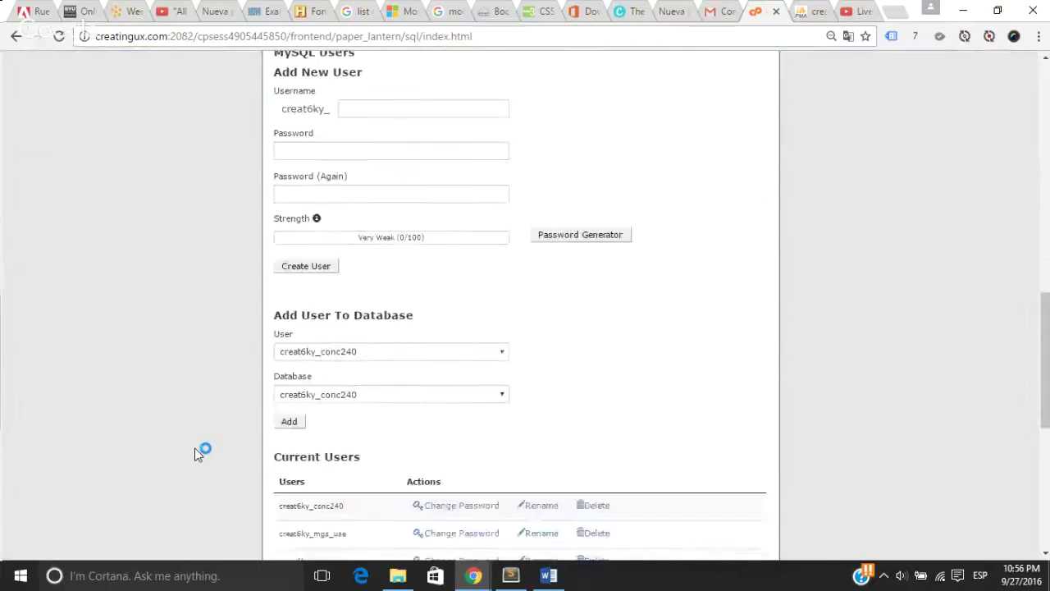
scroll(194, 448, "down", 5)
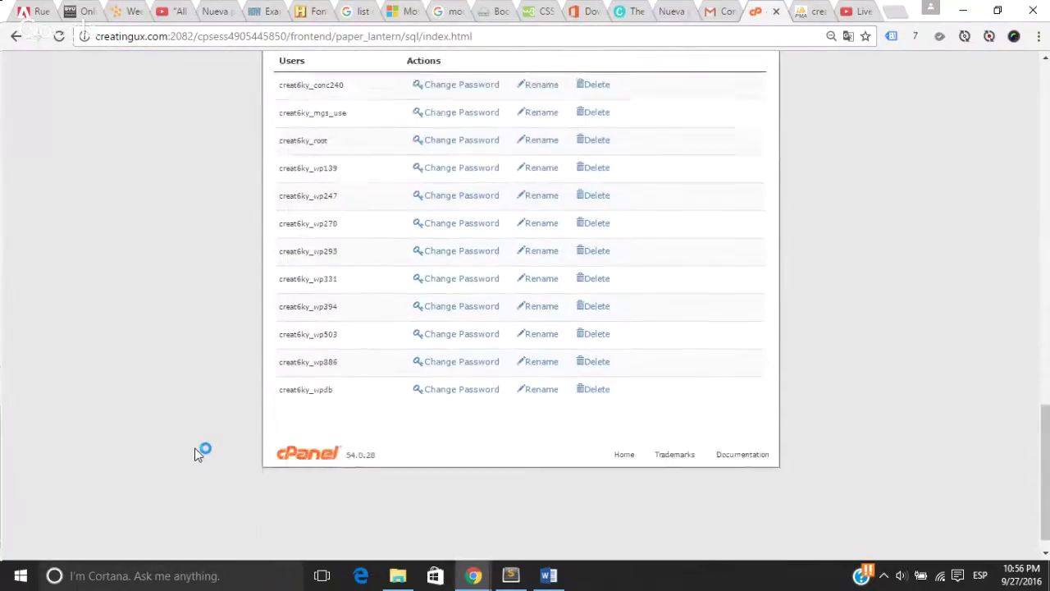
scroll(195, 448, "up", 5)
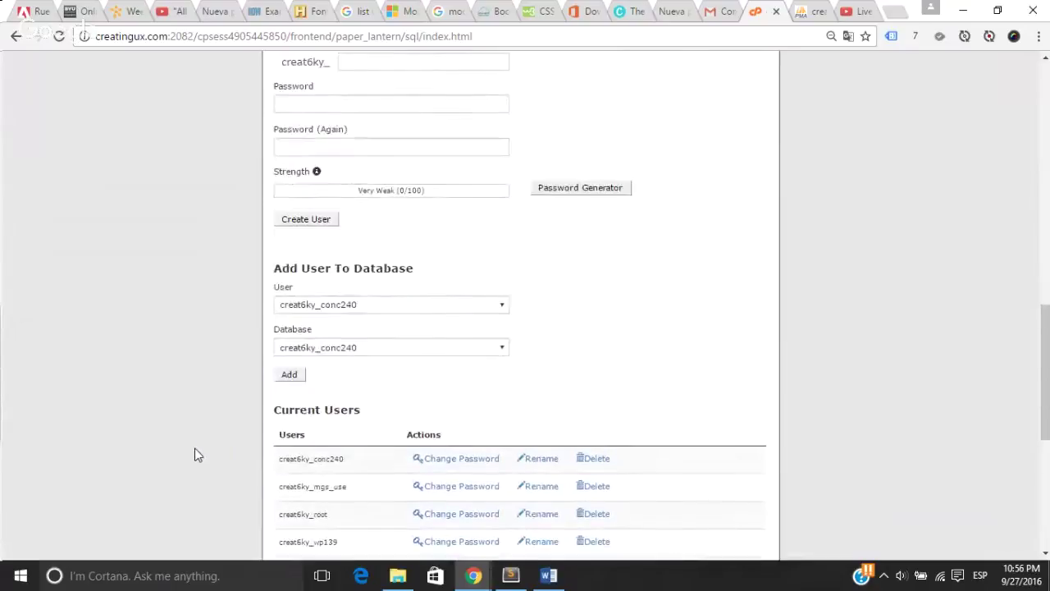
scroll(195, 448, "up", 1)
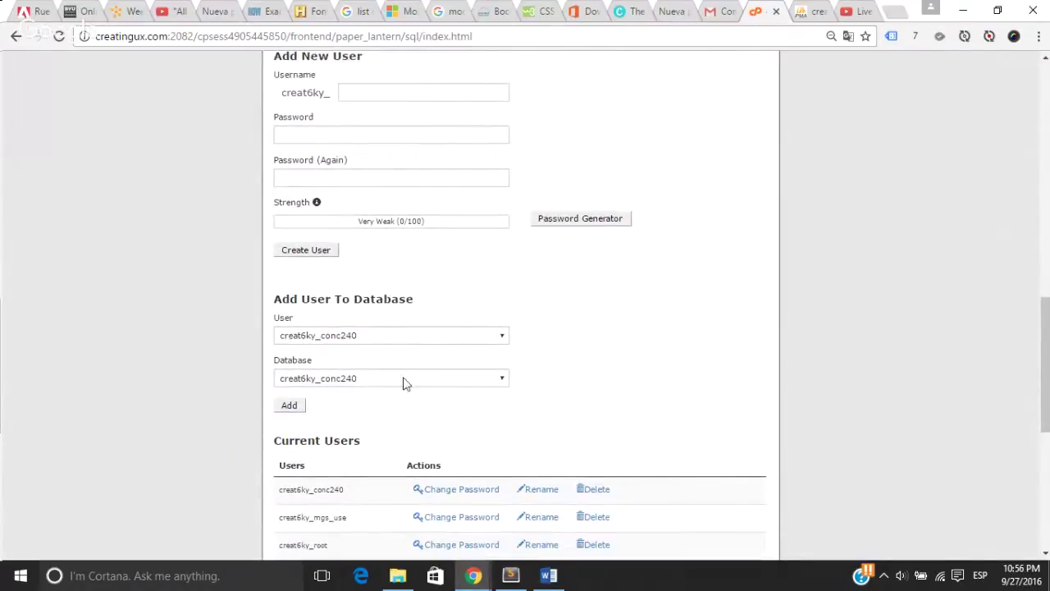
left_click(427, 336)
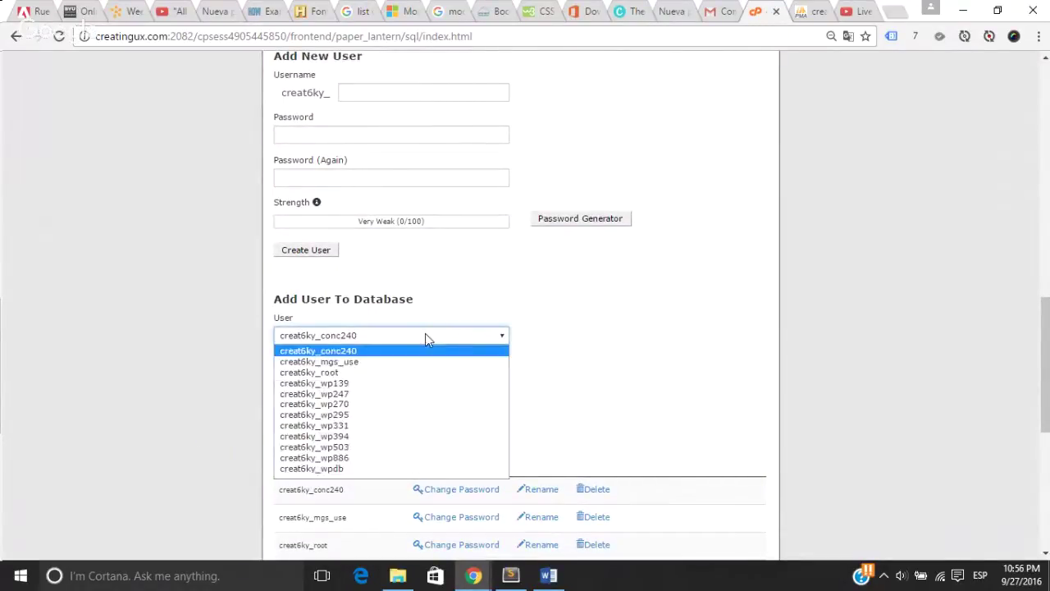
left_click(403, 362)
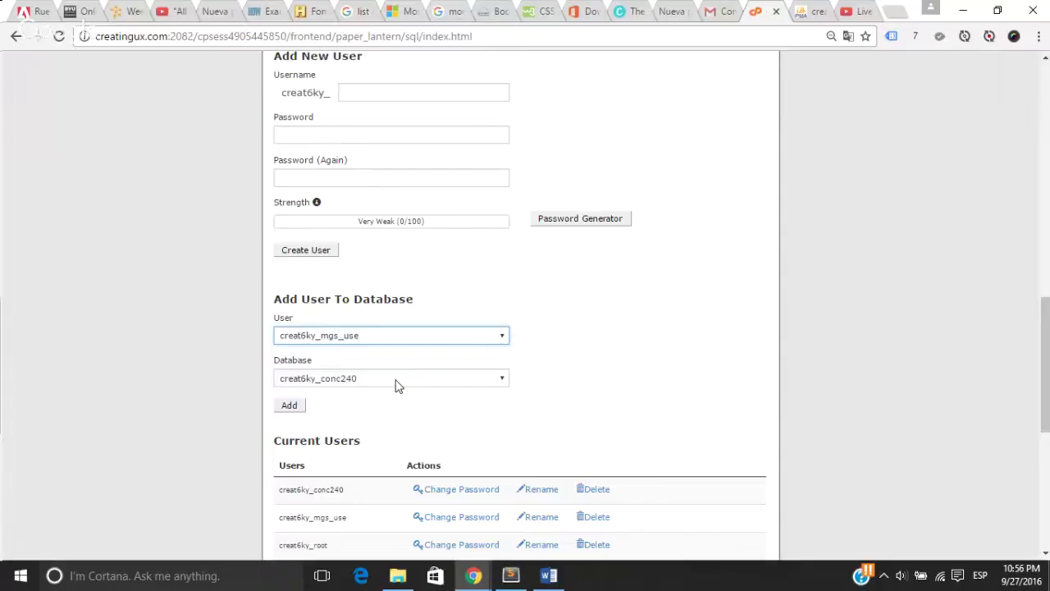
left_click(394, 379)
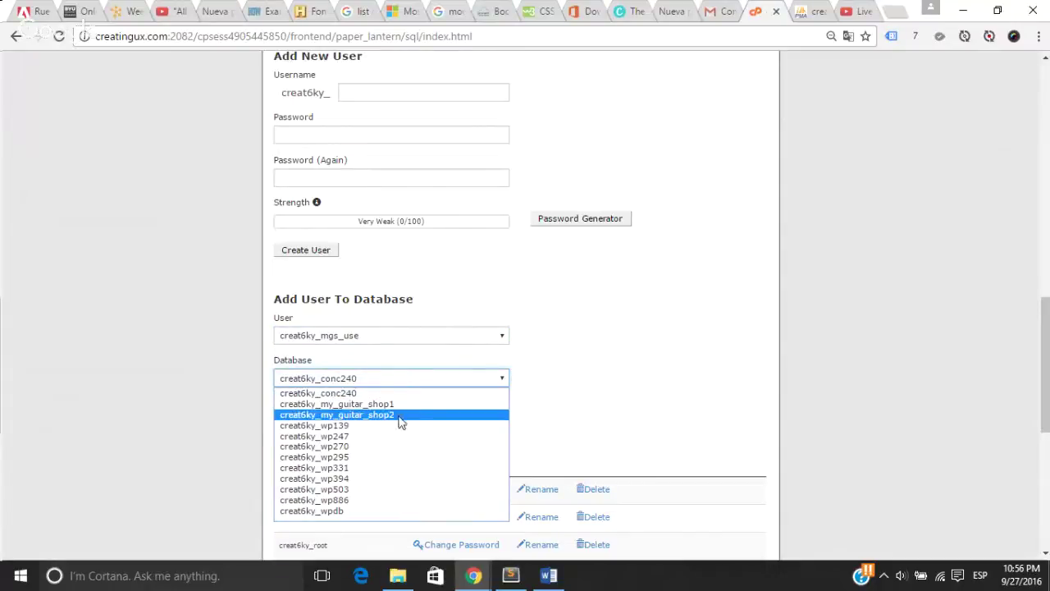
left_click(400, 415)
left_click(297, 410)
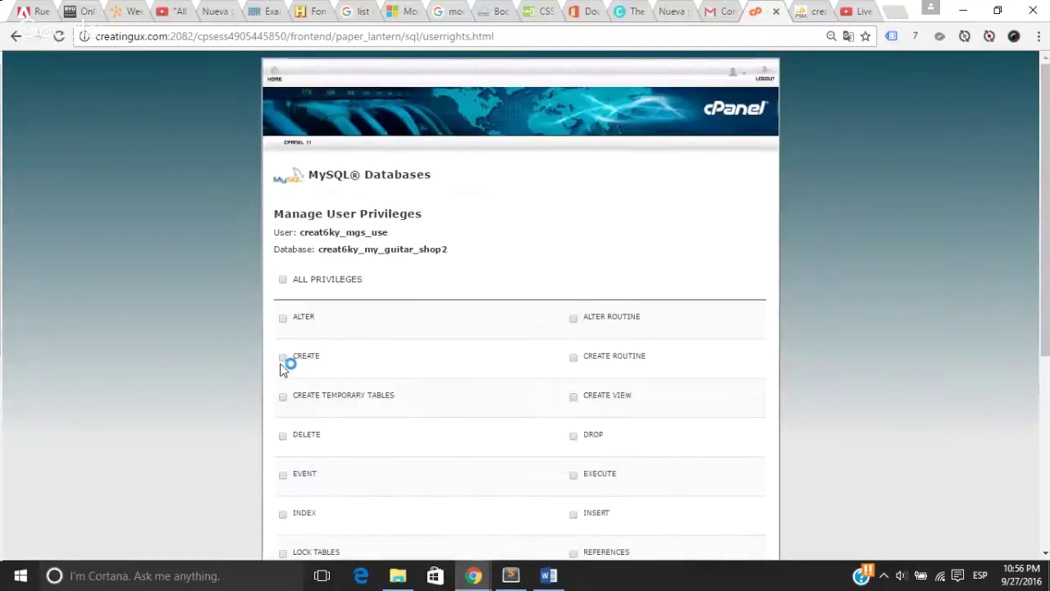
Step: Grant the user DELETE, SELECT, INSERT and UPDATE privileges on creat6ky_my_guitar_shop2 and return to the MySQL Databases page
left_click(282, 437)
scroll(419, 480, "down", 3)
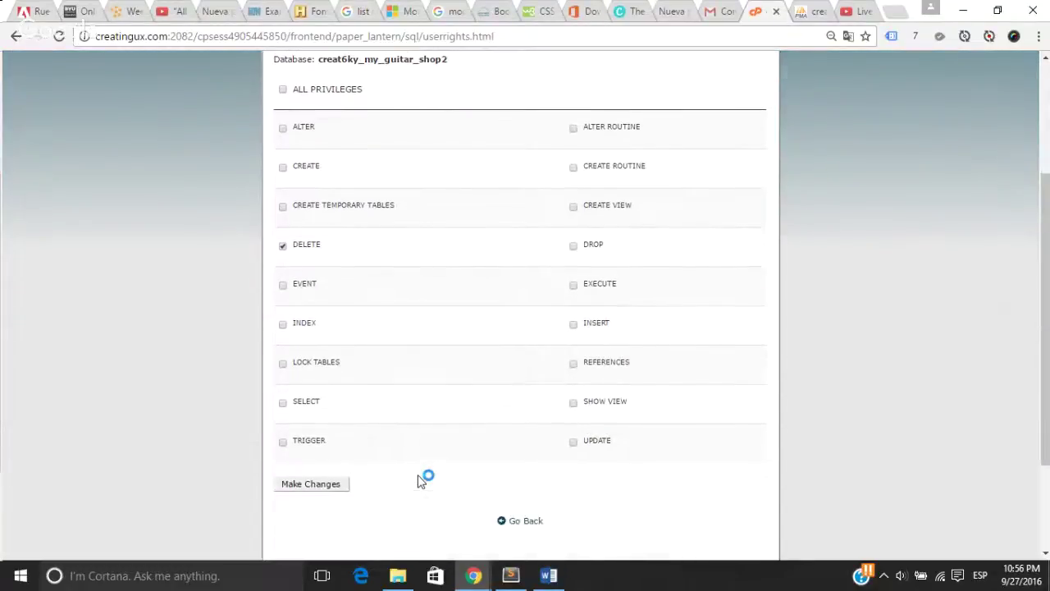
left_click(283, 377)
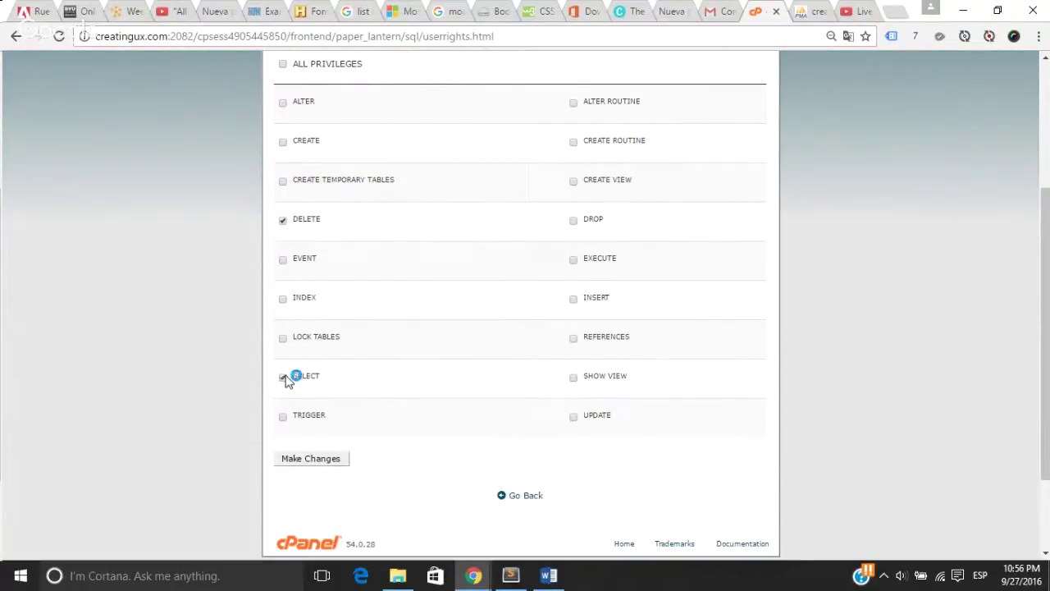
left_click(573, 299)
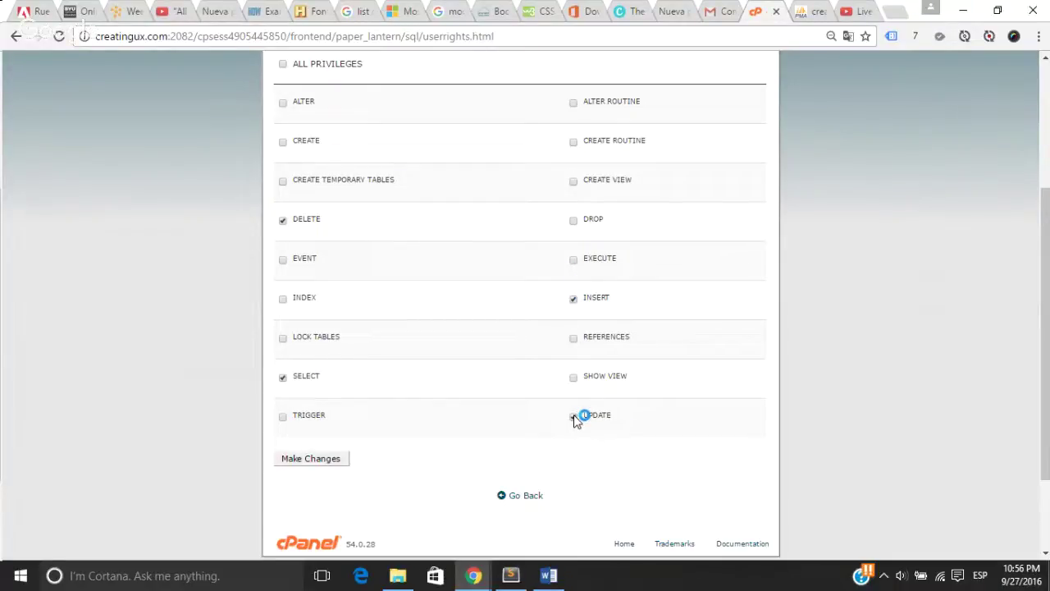
left_click(573, 417)
left_click(334, 460)
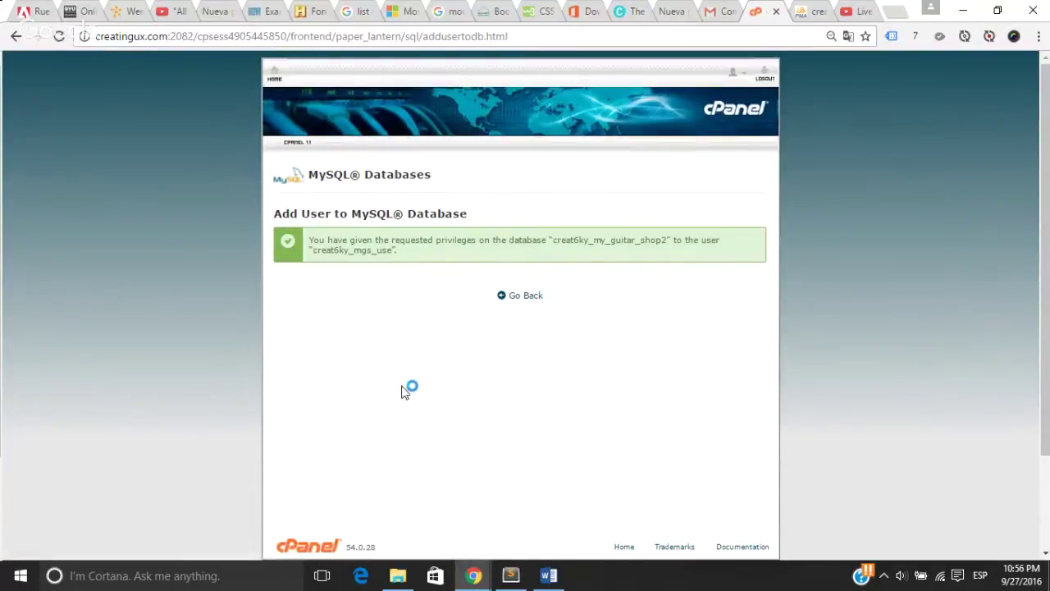
left_click(522, 295)
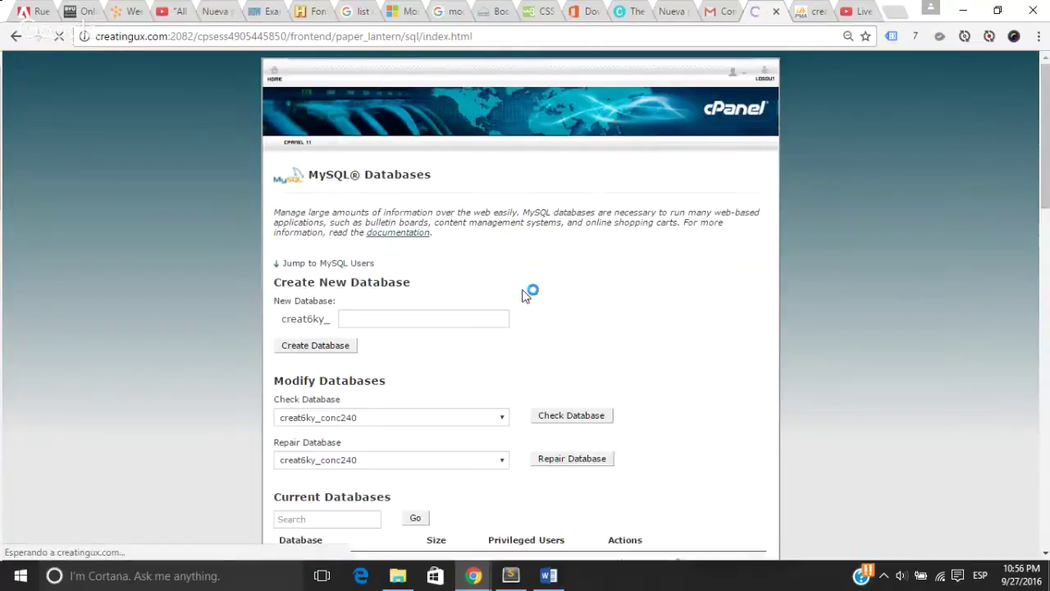
Step: Check the privileged users of both guitar shop databases in the Current Databases list
scroll(525, 295, "down", 2)
scroll(525, 295, "down", 3)
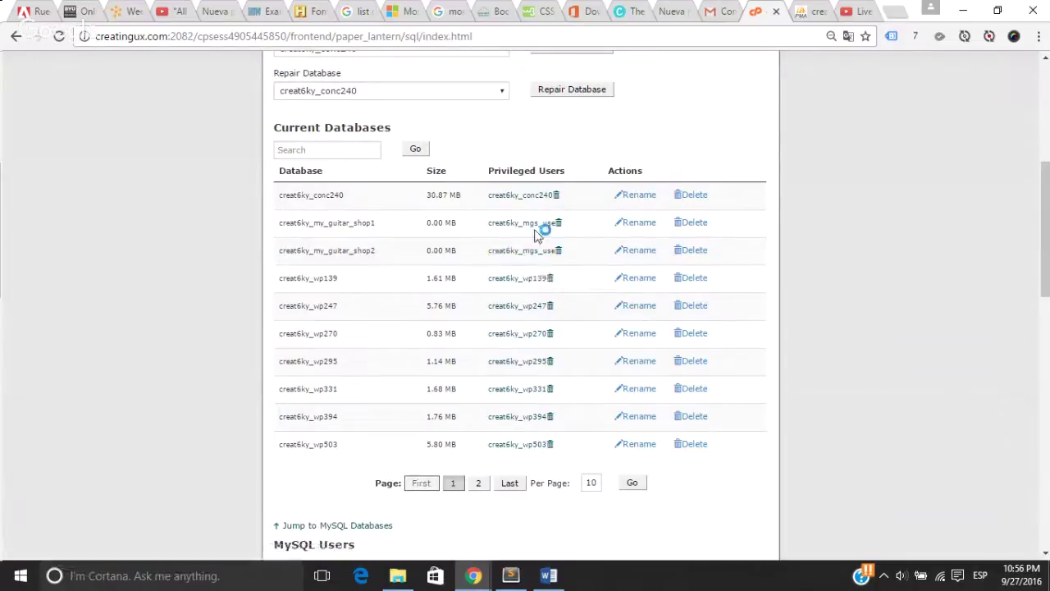
scroll(535, 234, "up", 5)
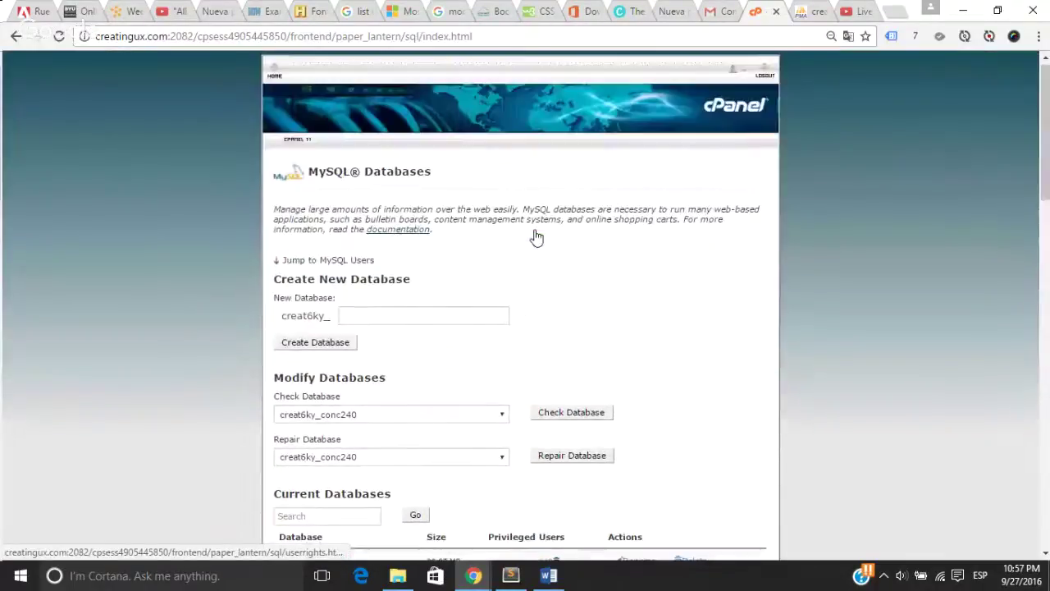
Step: Switch to phpMyAdmin, try to import create_db.sql again and return to the import page
left_click(808, 11)
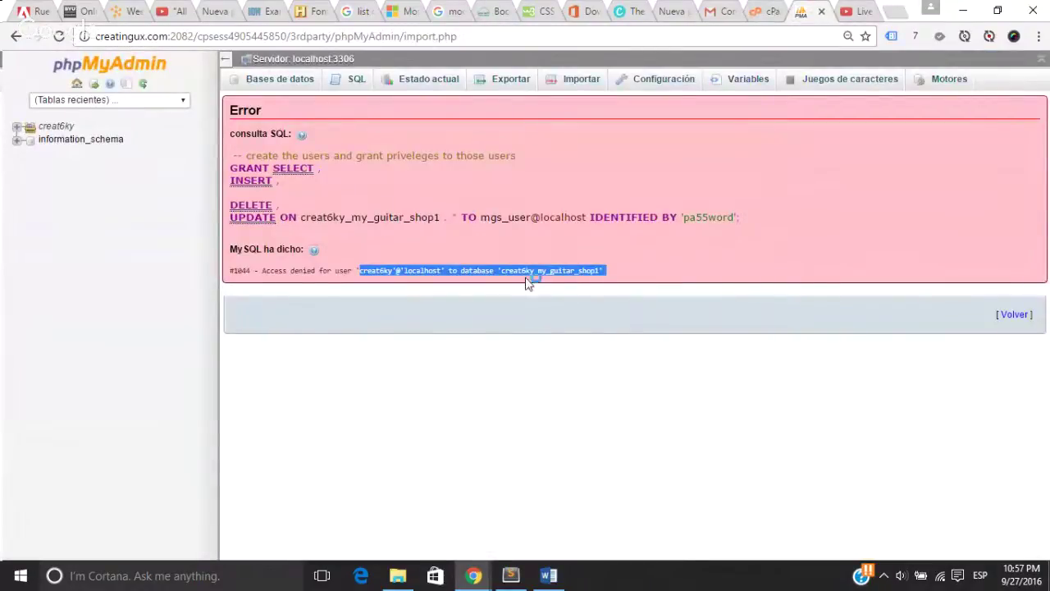
left_click(1015, 316)
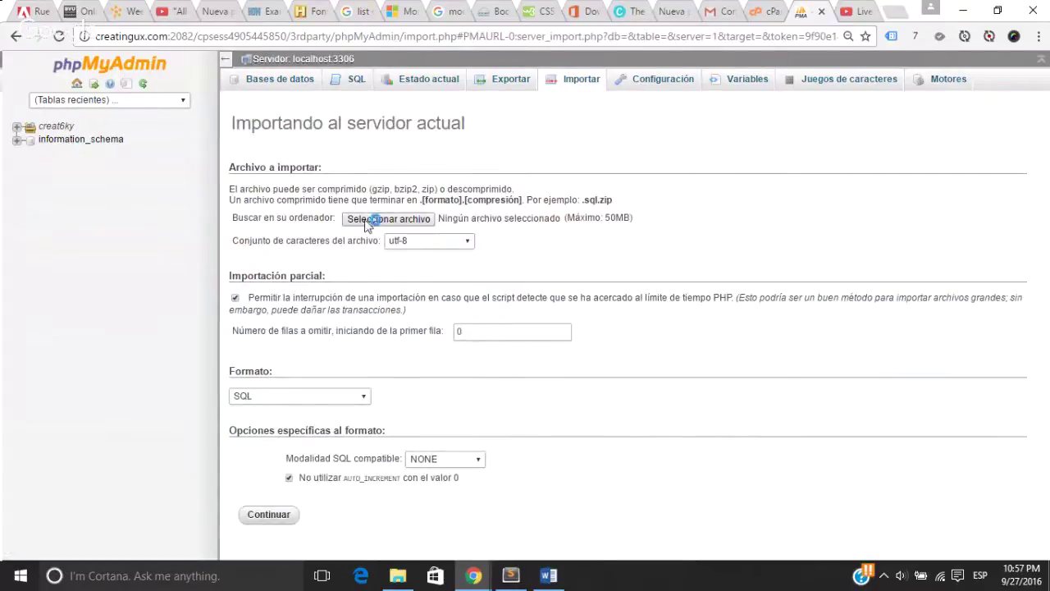
left_click(366, 221)
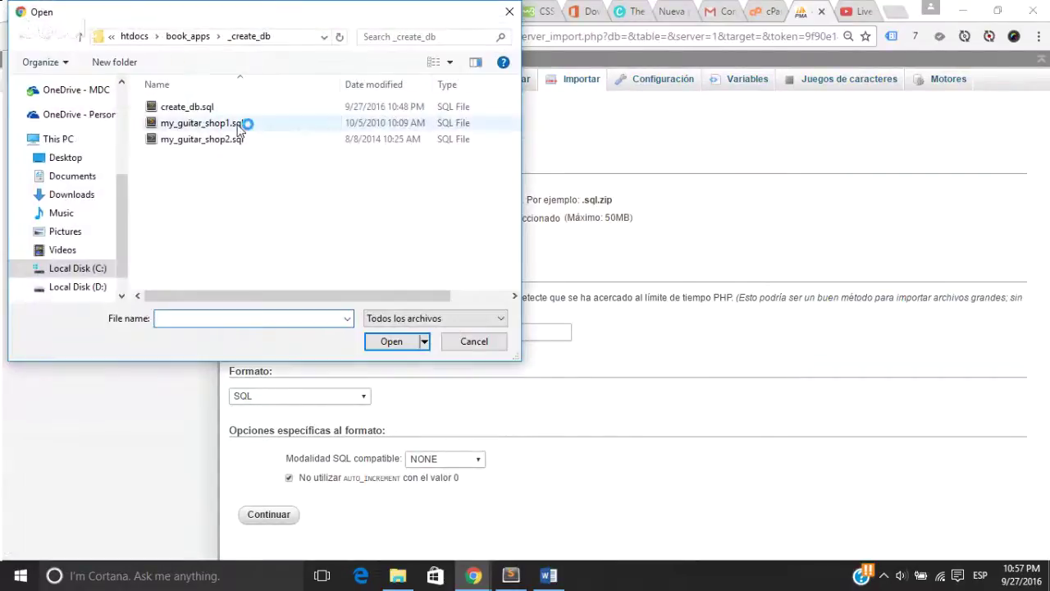
double_click(220, 108)
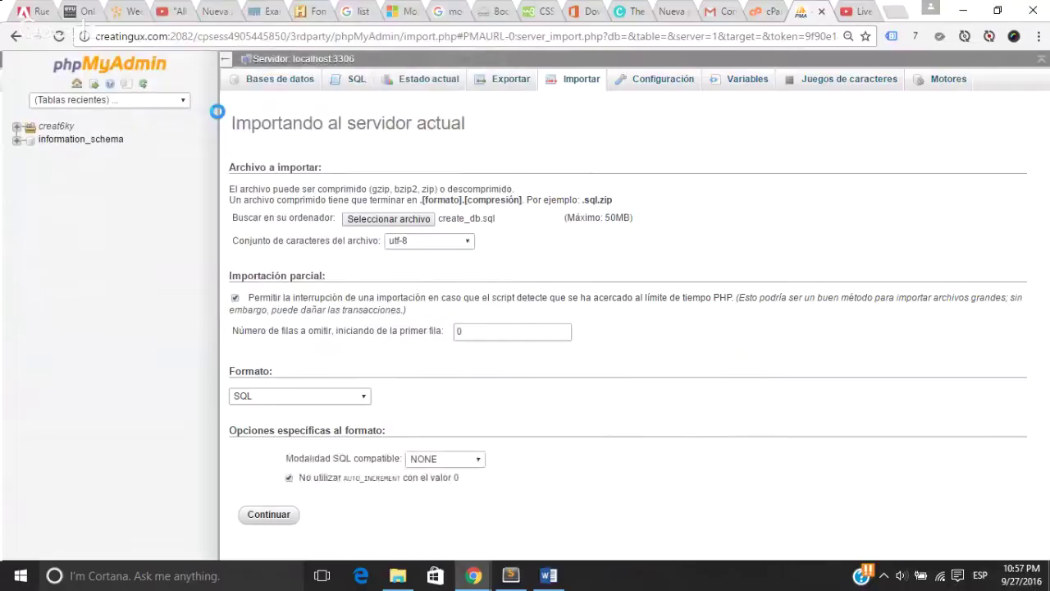
left_click(257, 520)
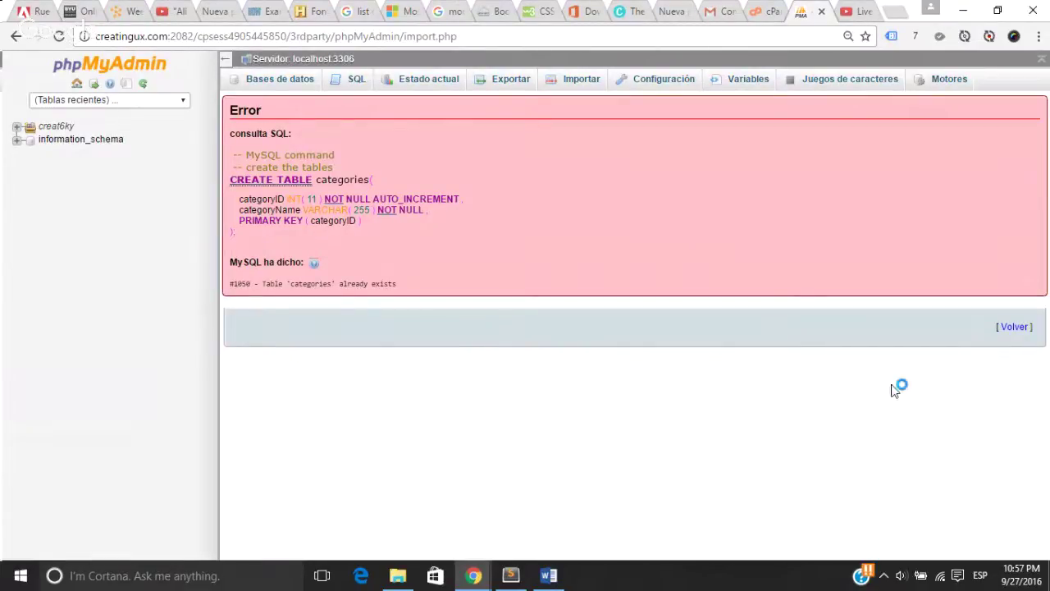
left_click(1014, 328)
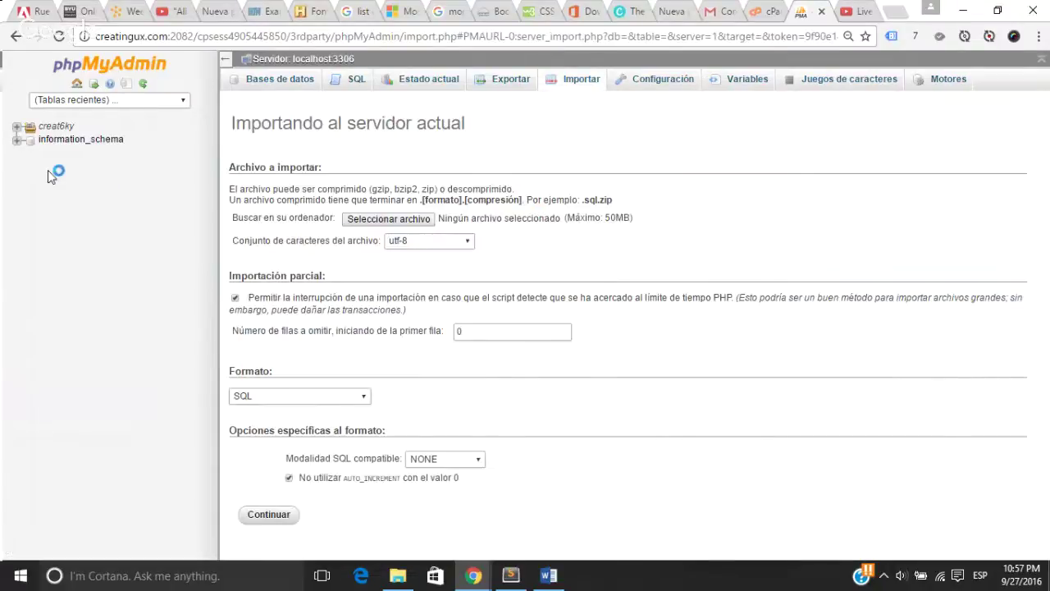
Step: Expand the creat6ky database group and examine the tables in creat6ky_my_guitar_shop1 and creat6ky_my_guitar_shop2
left_click(16, 127)
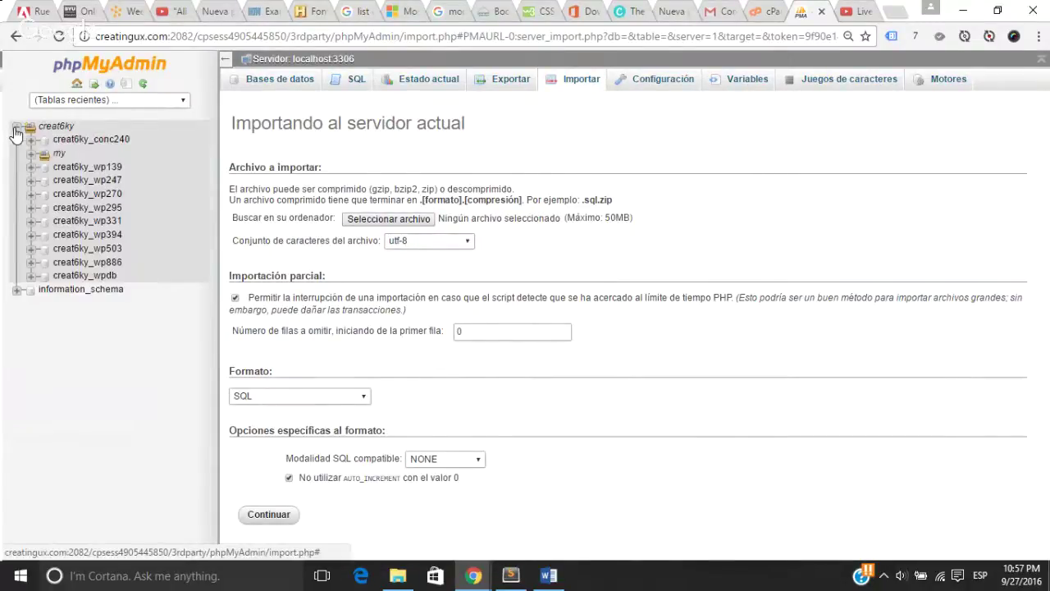
left_click(31, 155)
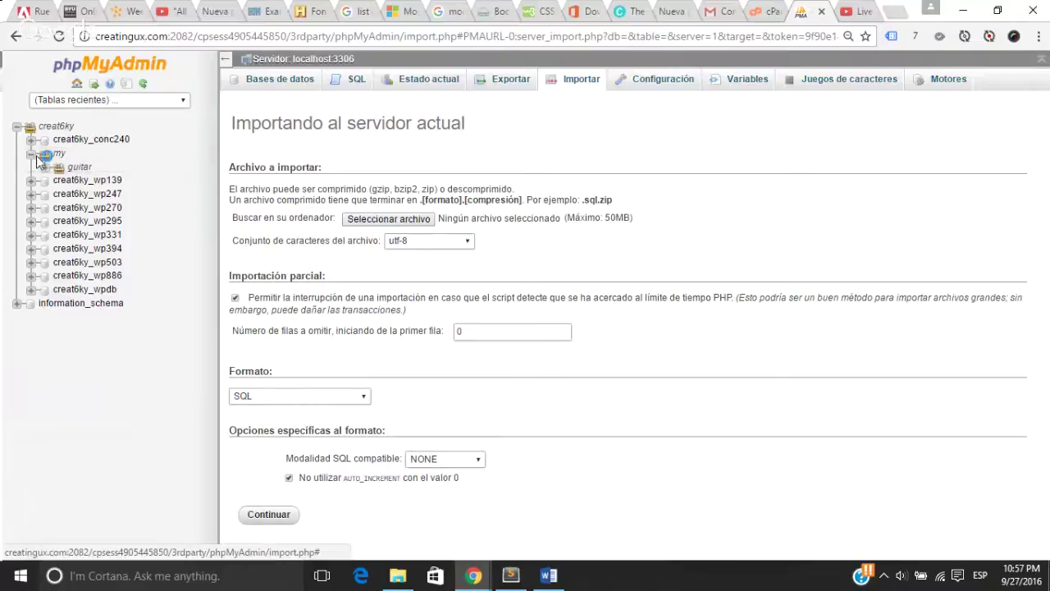
left_click(45, 167)
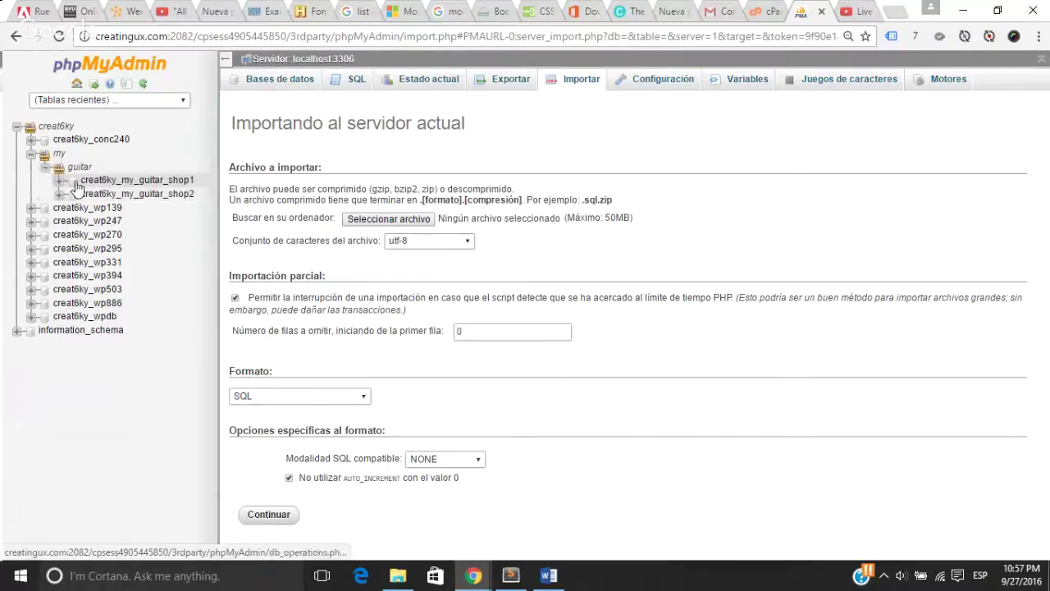
left_click(75, 185)
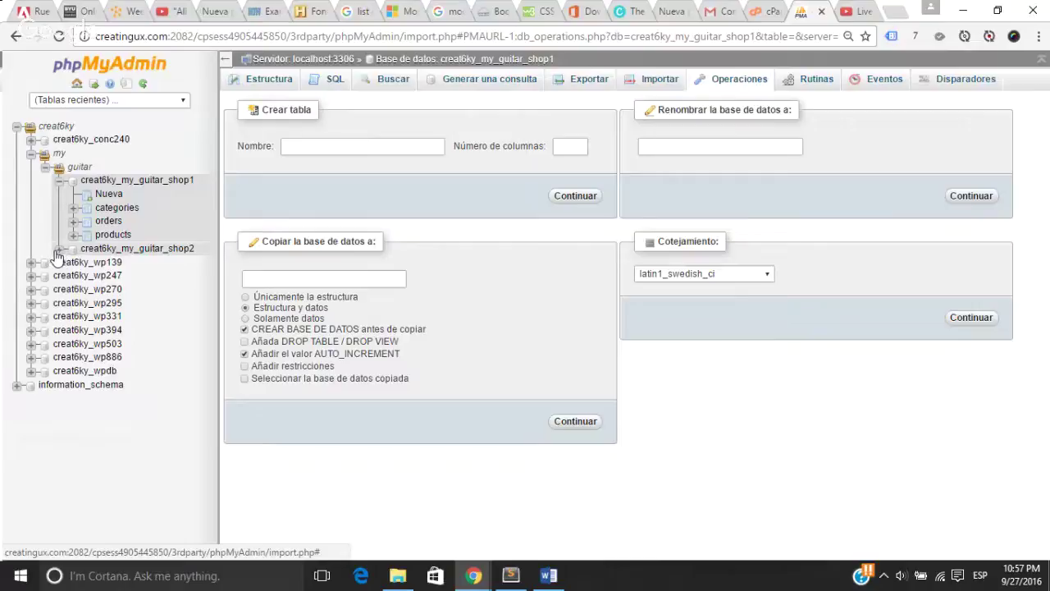
left_click(57, 182)
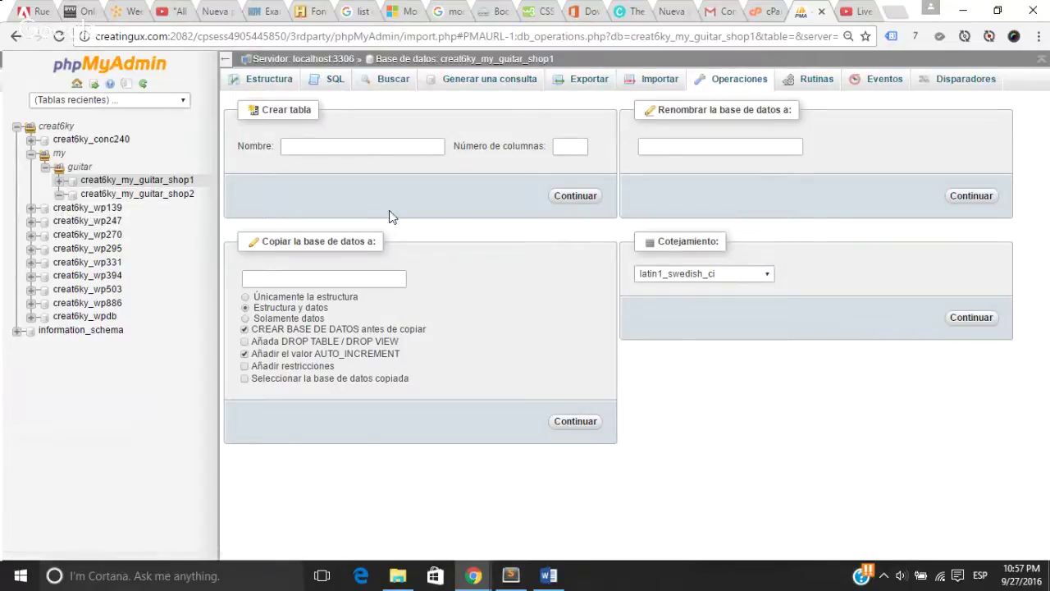
left_click(132, 186)
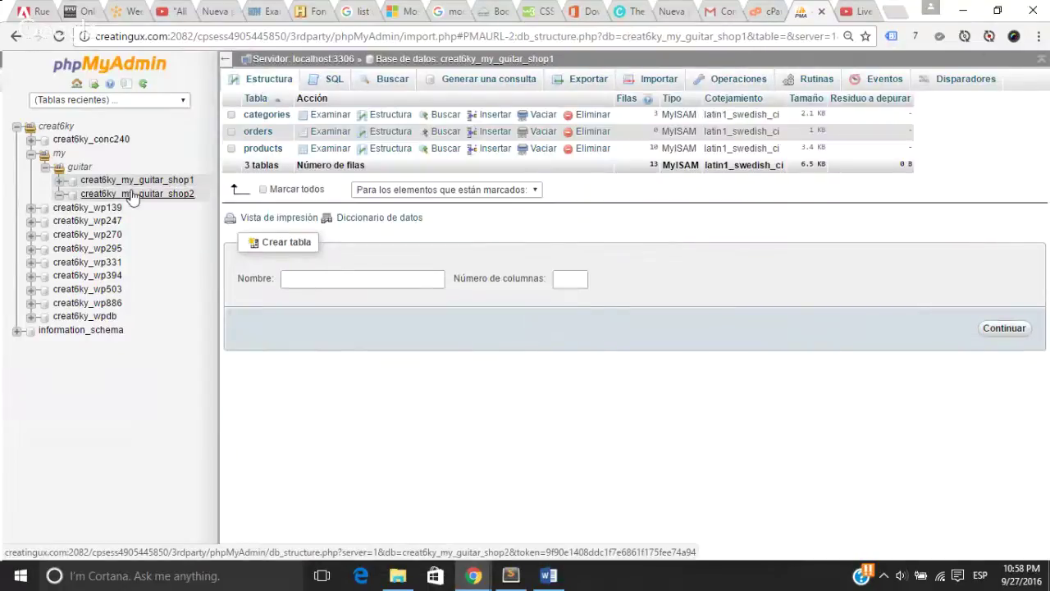
left_click(131, 196)
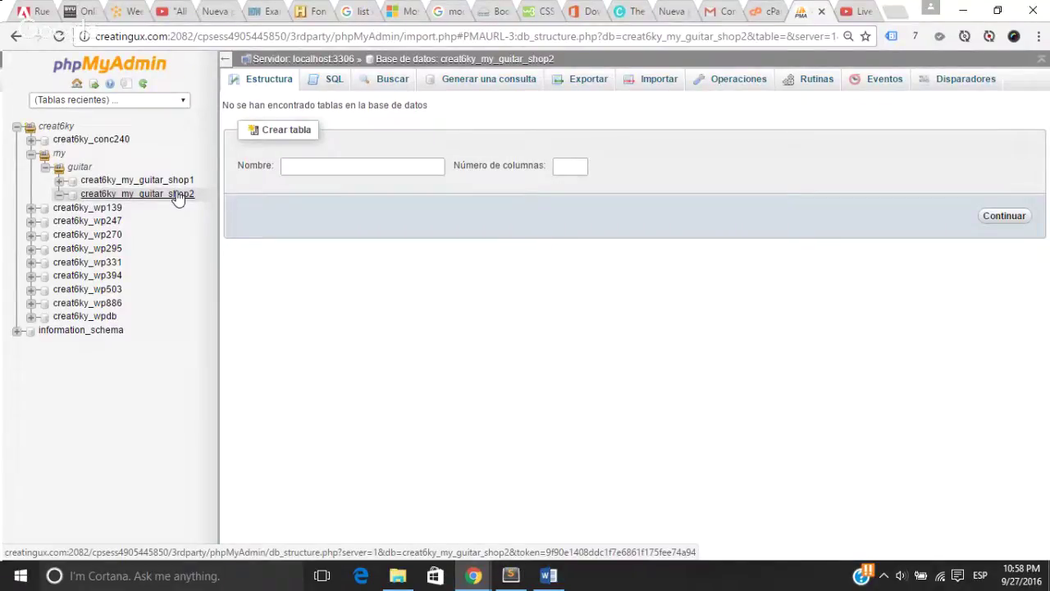
Step: Switch to Sublime Text and read through create_db.sql, from the my_guitar_shop1 tables to the my_guitar_shop2 table definitions and inserts
left_click(504, 577)
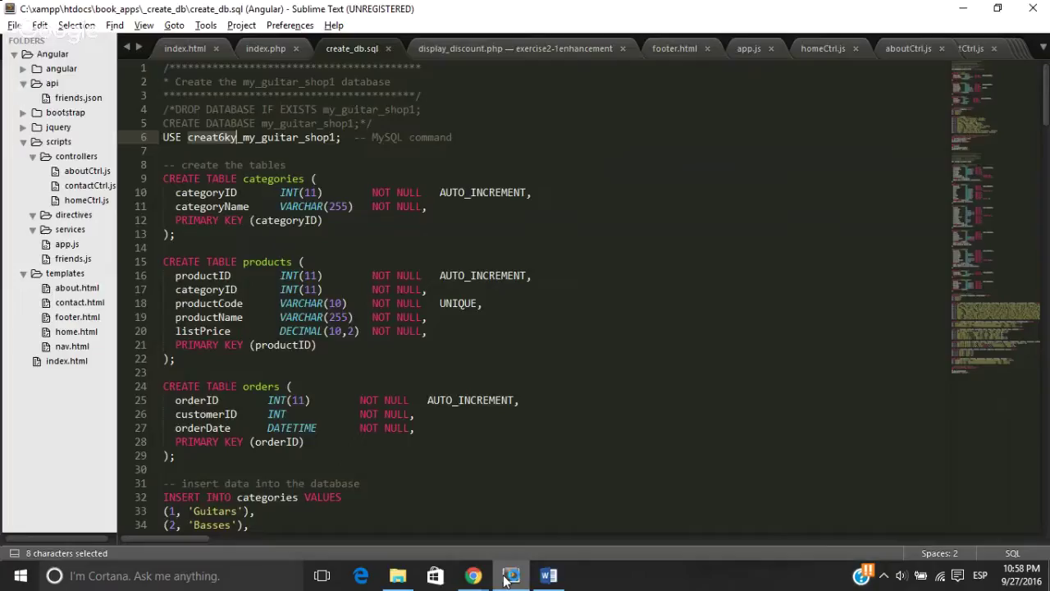
left_click(506, 578)
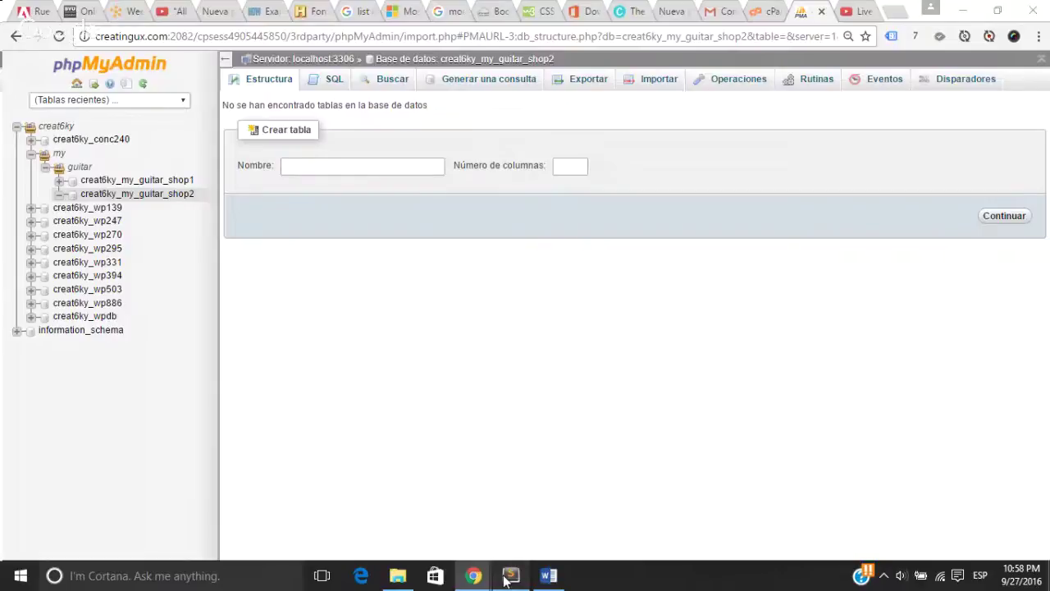
left_click(506, 578)
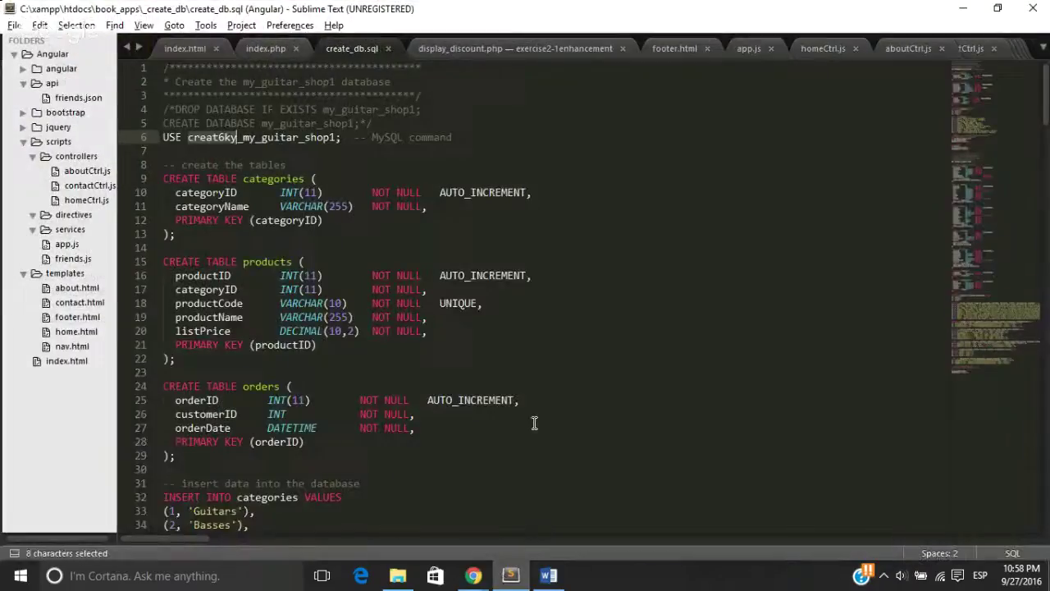
left_click(534, 422)
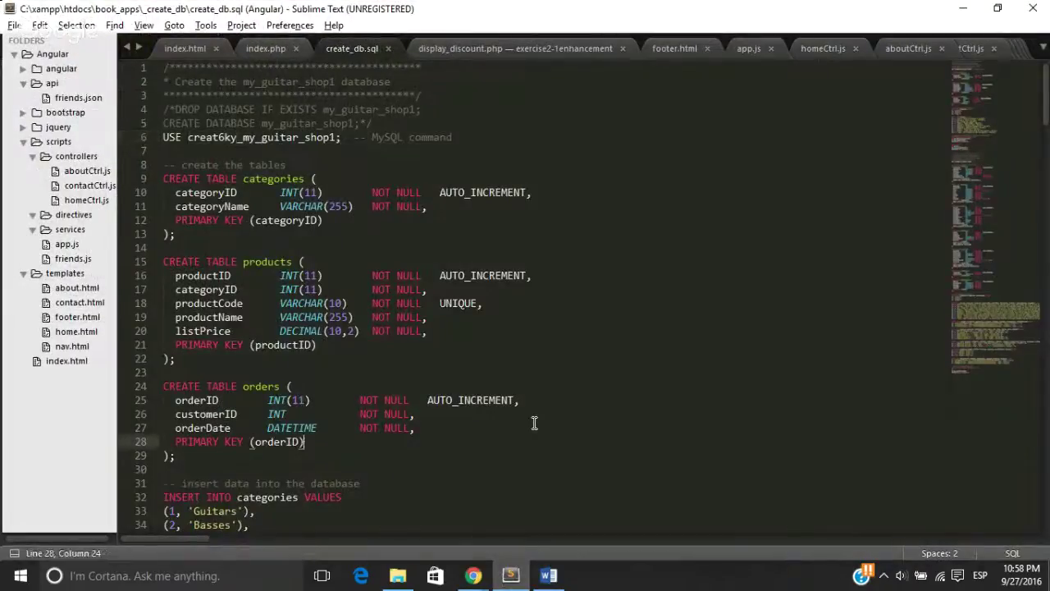
key("Down")
key("Down")
key("Down")
key("Down")
key("Down")
key("Down")
key("Down")
key("Down")
key("Down")
key("Down")
key("Down")
key("Down")
key("Down")
key("Down")
key("Down")
key("Down")
key("Down")
key("Down")
key("Down")
key("Down")
key("Down")
key("Down")
key("Down")
key("Down")
key("Down")
key("Down")
key("Down")
key("Down")
key("Down")
key("Down")
key("Down")
key("Down")
key("Down")
key("Down")
key("Down")
key("Down")
key("Down")
key("Down")
key("Down")
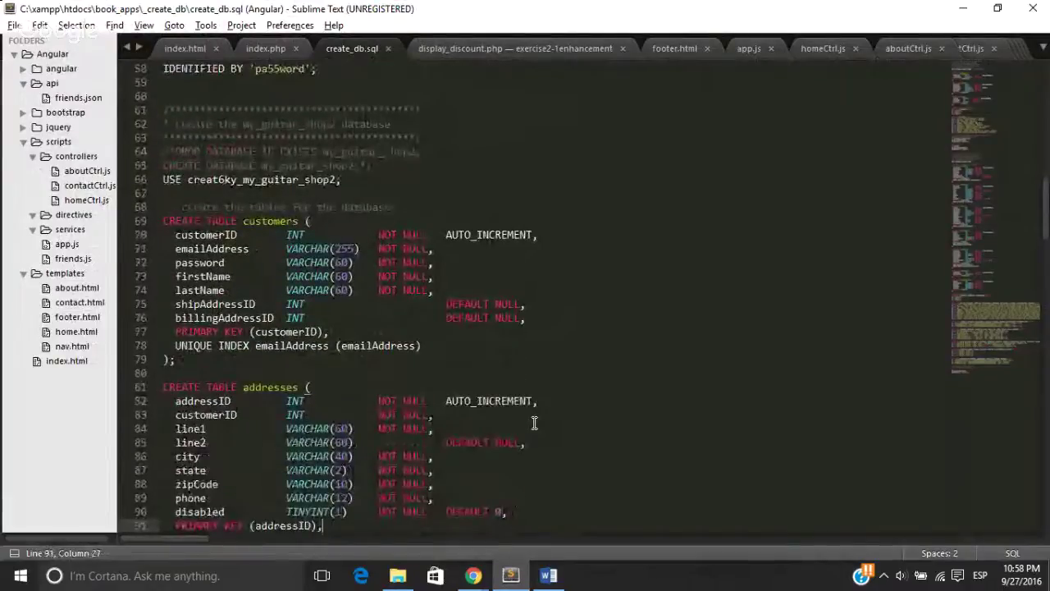
key("Down")
key("Down")
key("Down")
key("Down")
key("Down")
key("Down")
key("Down")
key("Down")
key("Down")
key("Down")
key("Down")
key("Down")
key("Down")
key("Down")
key("Down")
key("Down")
key("Down")
key("Down")
key("Down")
key("Down")
key("Down")
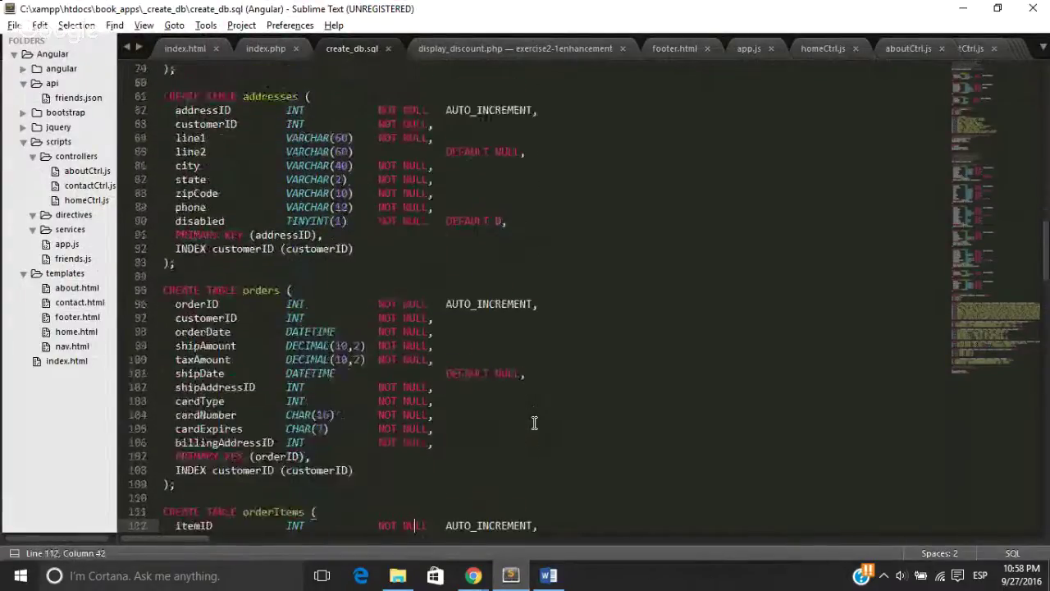
key("Down")
key("Down")
key("Down")
key("Down")
key("Down")
key("Down")
key("Down")
key("Down")
key("Down")
key("Down")
key("Down")
key("Down")
key("Down")
key("Down")
key("Down")
key("Down")
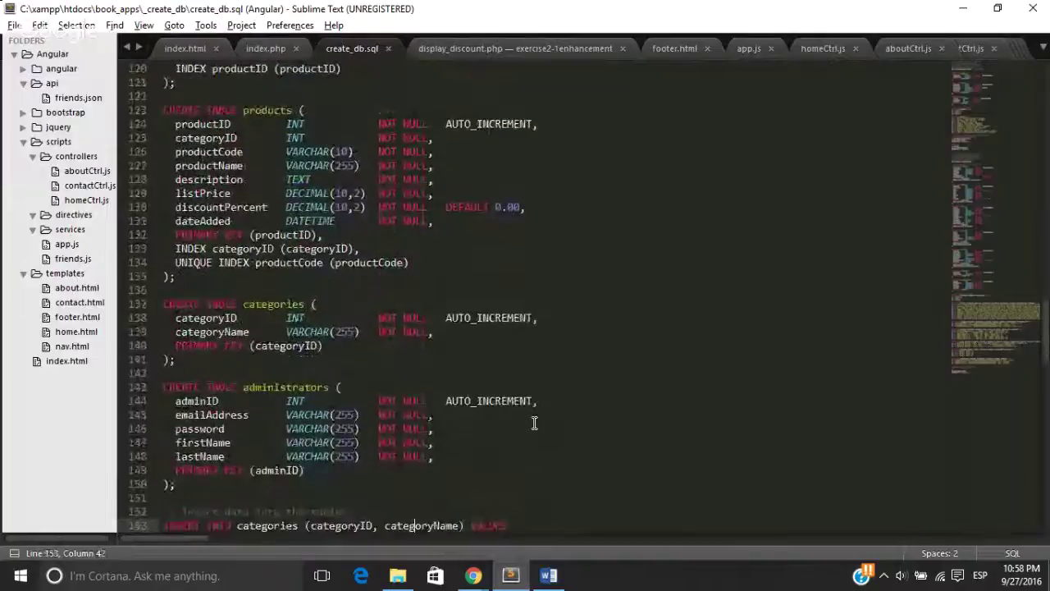
Step: Return to phpMyAdmin and try to import create_db.sql into the creat6ky_my_guitar_shop2 database
left_click(963, 8)
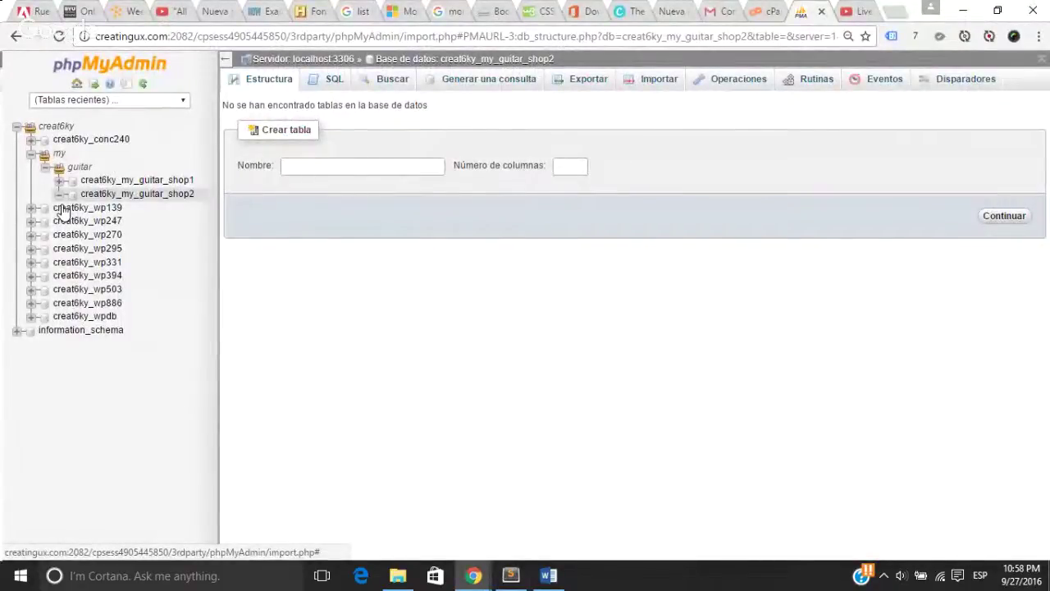
left_click(650, 79)
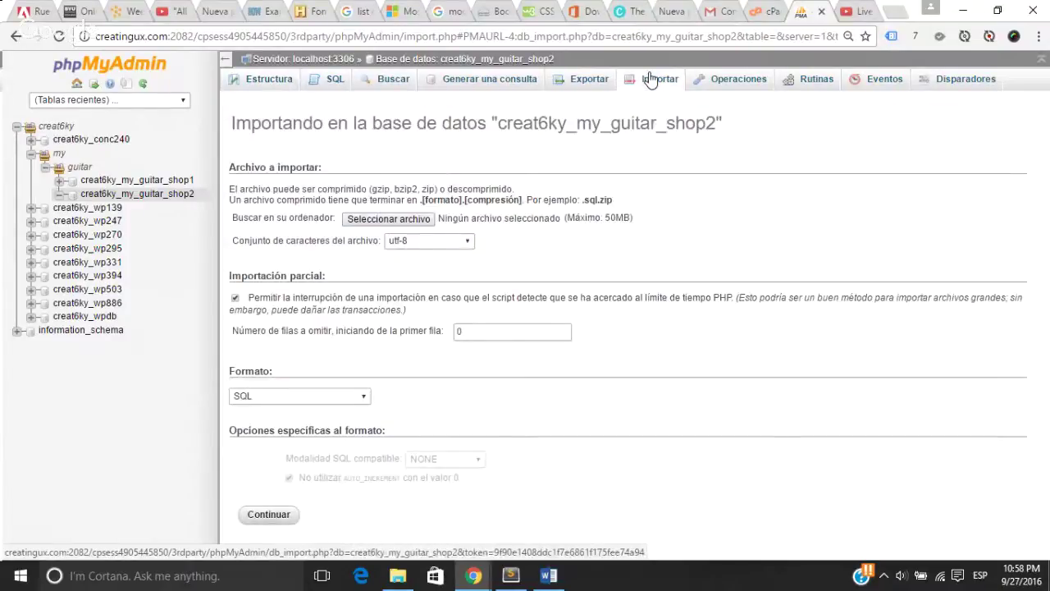
left_click(374, 228)
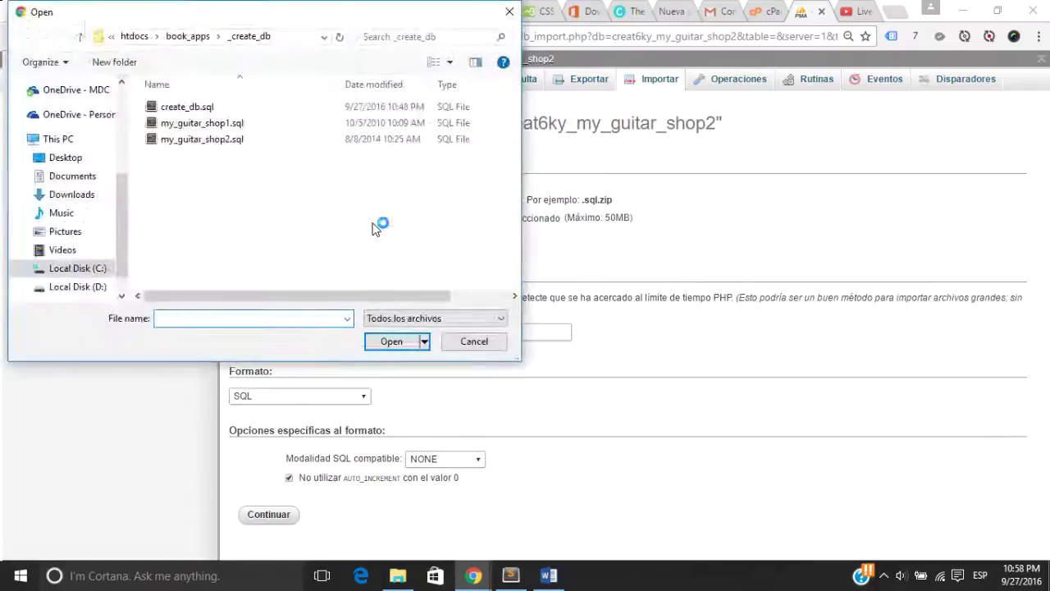
double_click(187, 107)
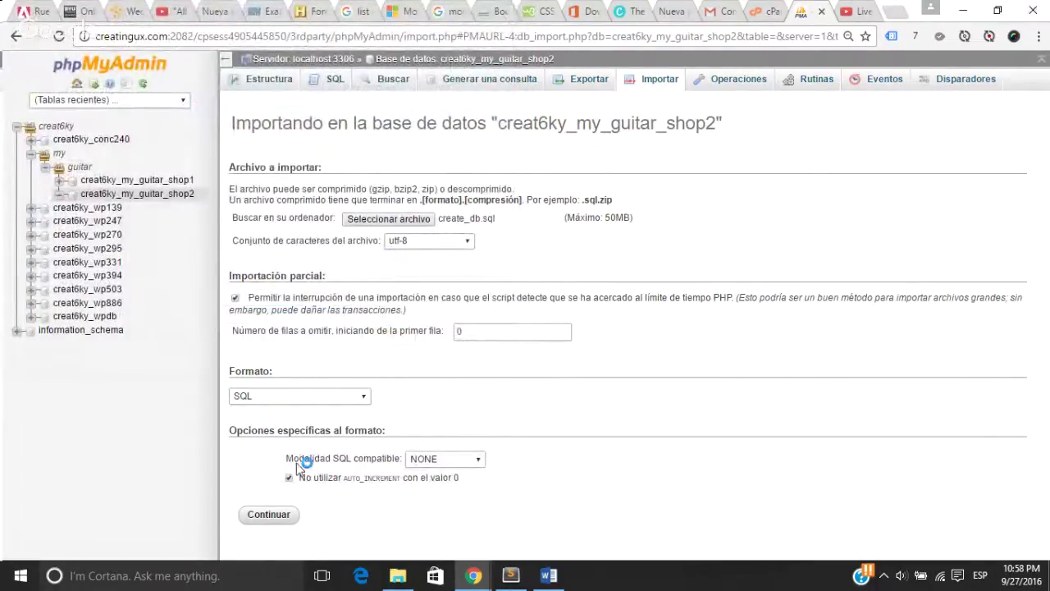
left_click(269, 515)
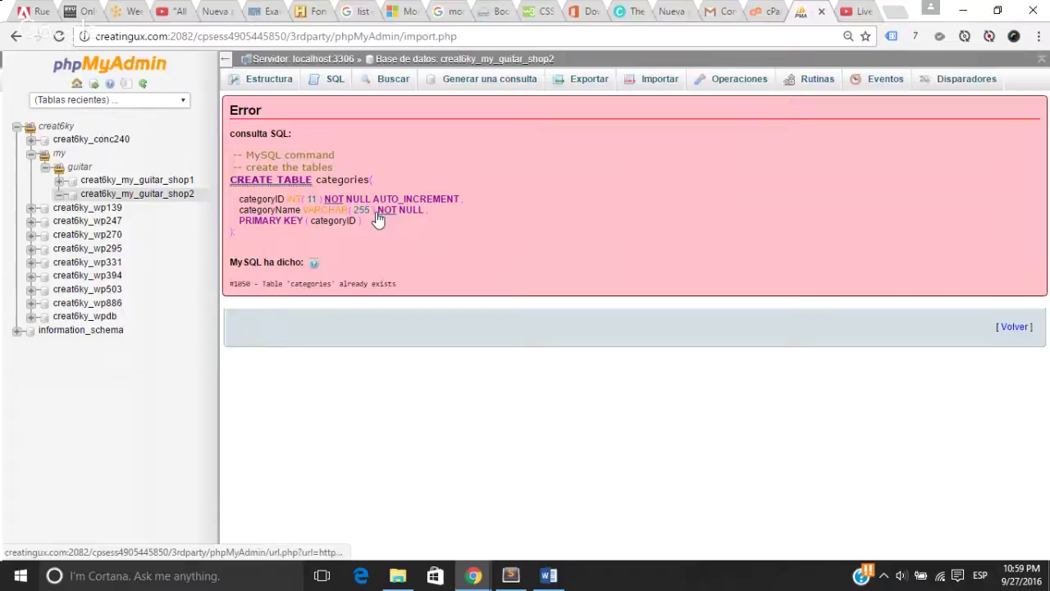
Step: Check the structure of creat6ky_my_guitar_shop2 and the list of tables in creat6ky_my_guitar_shop1
left_click(167, 194)
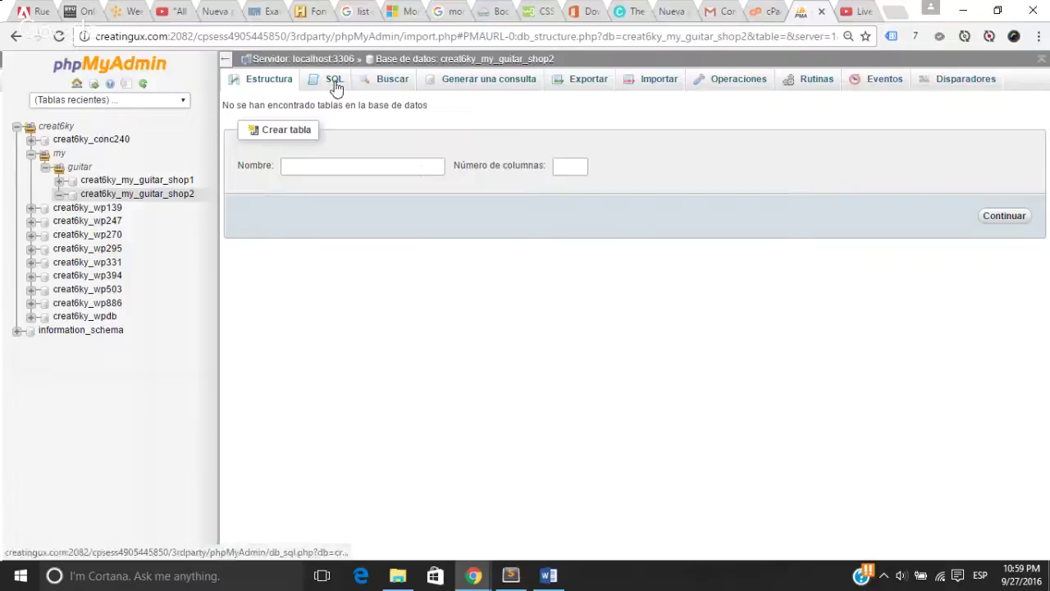
left_click(58, 187)
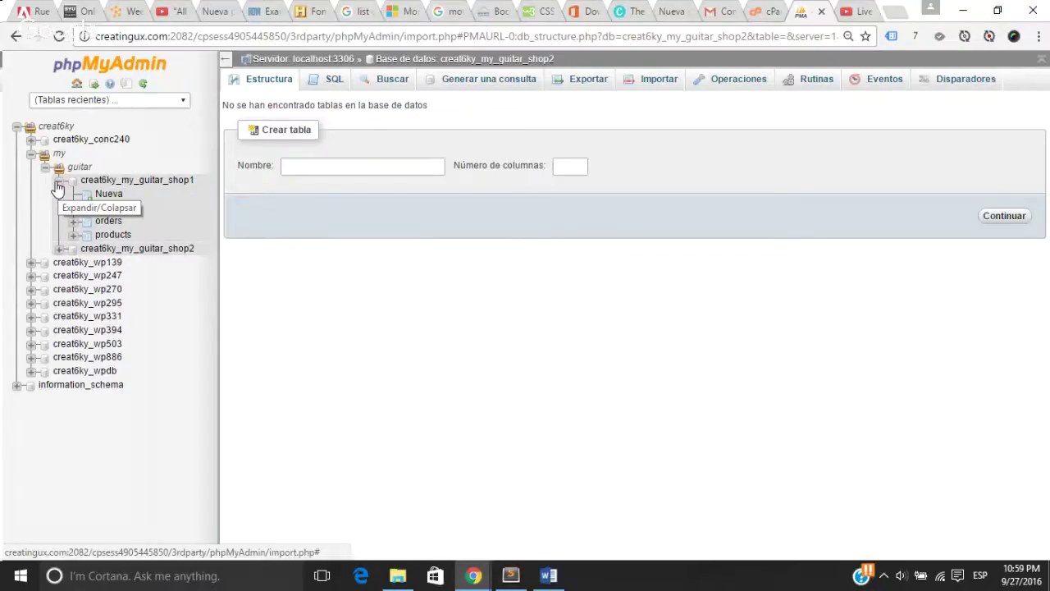
left_click(57, 185)
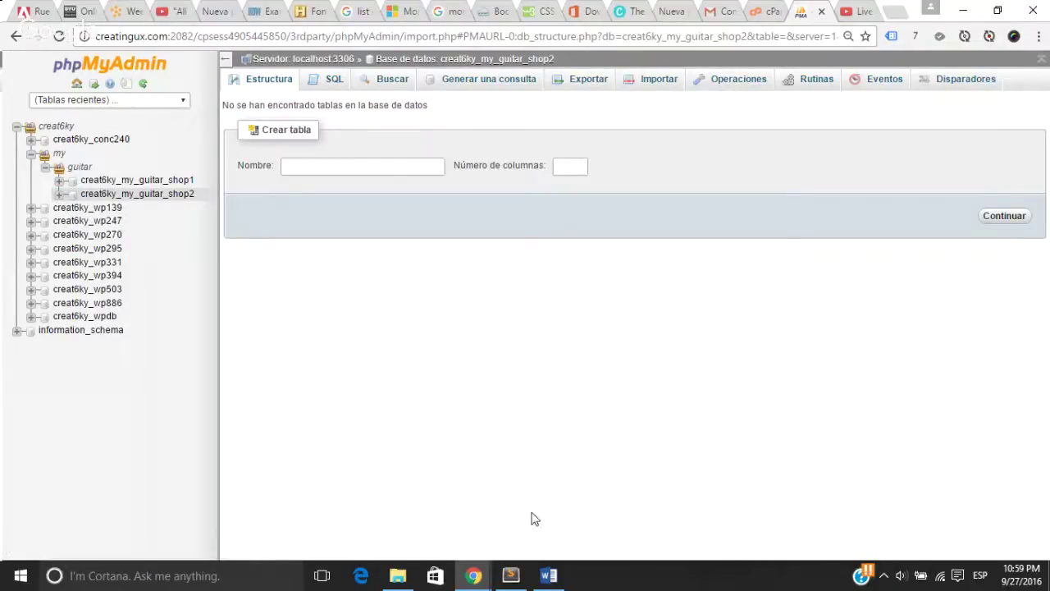
Step: Open my_guitar_shop2.sql from the _create_db folder in Sublime Text
left_click(400, 576)
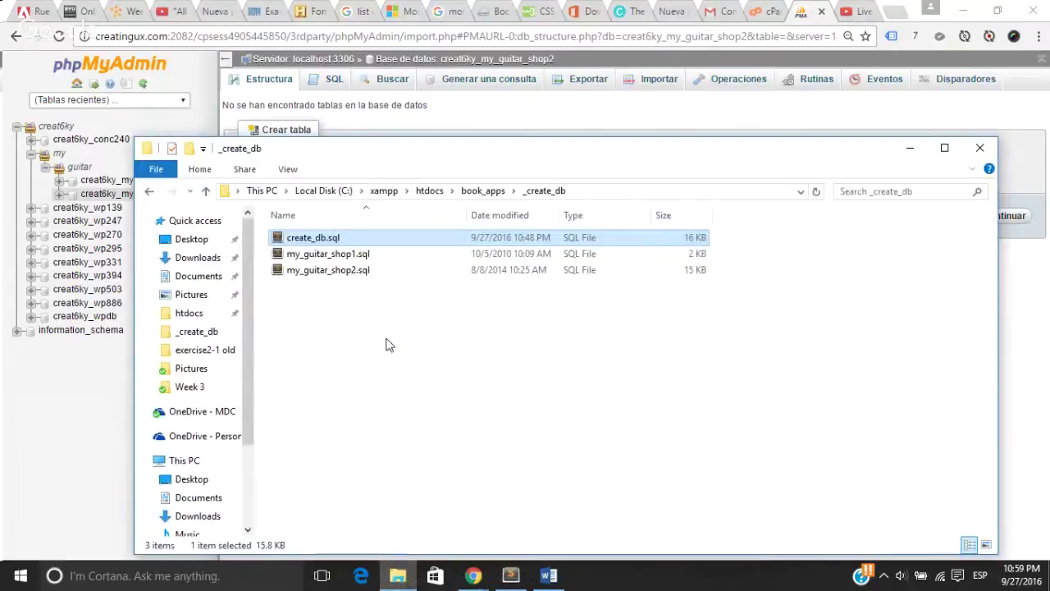
left_click(343, 271)
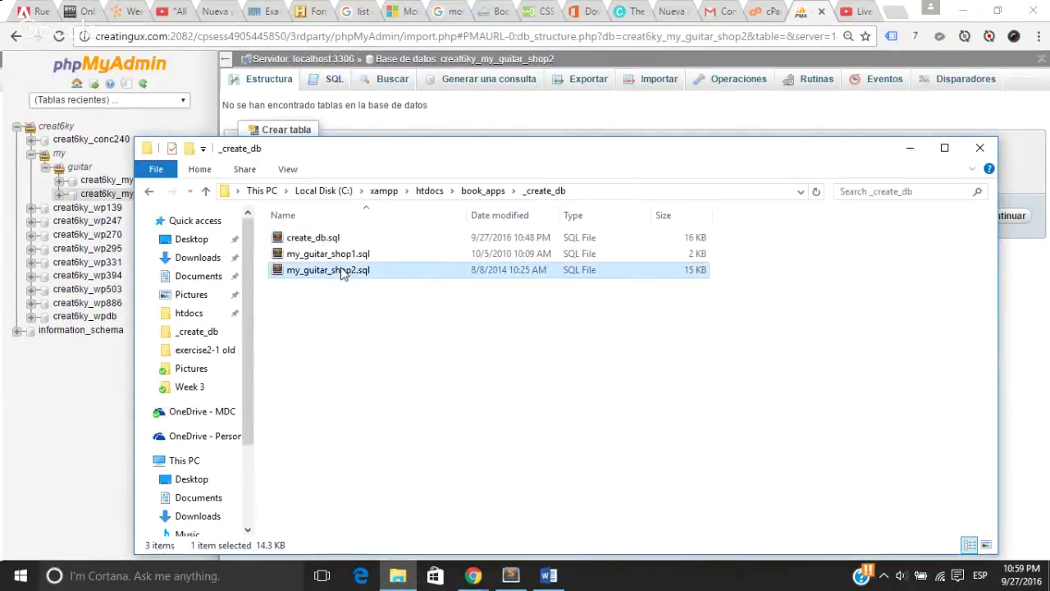
double_click(343, 272)
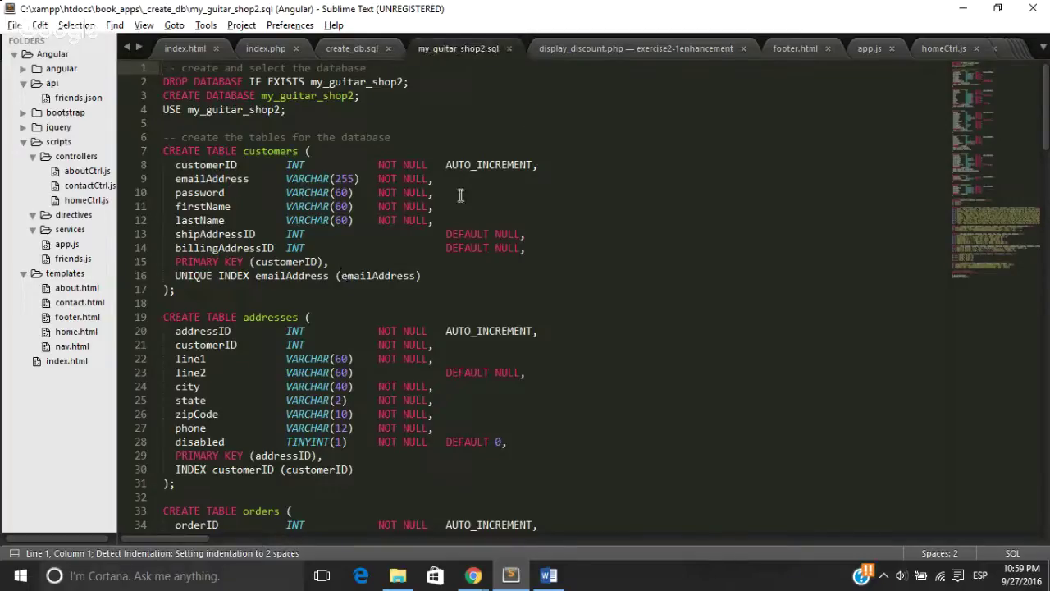
Step: Comment out the DROP DATABASE and CREATE DATABASE lines of my_guitar_shop2.sql with one /* */ block
key("Down")
key("Down")
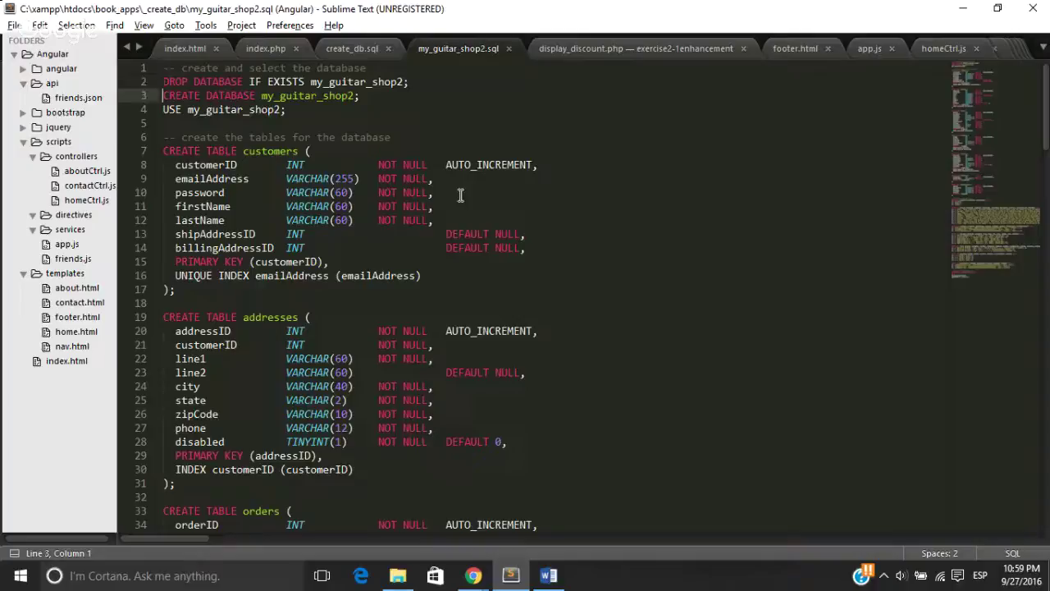
key("Down")
key("Up")
key("Up")
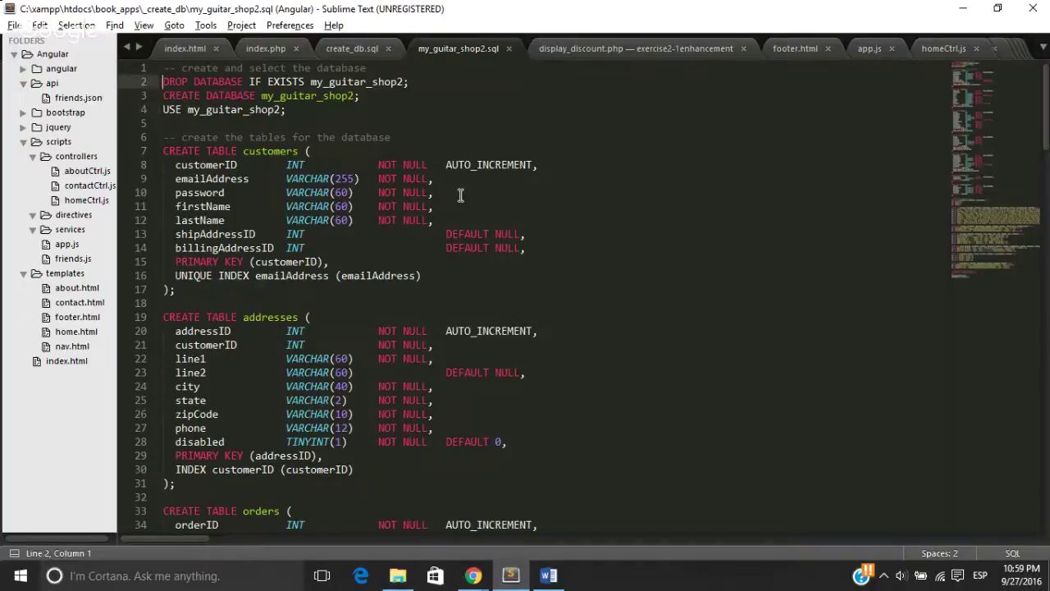
type("/")
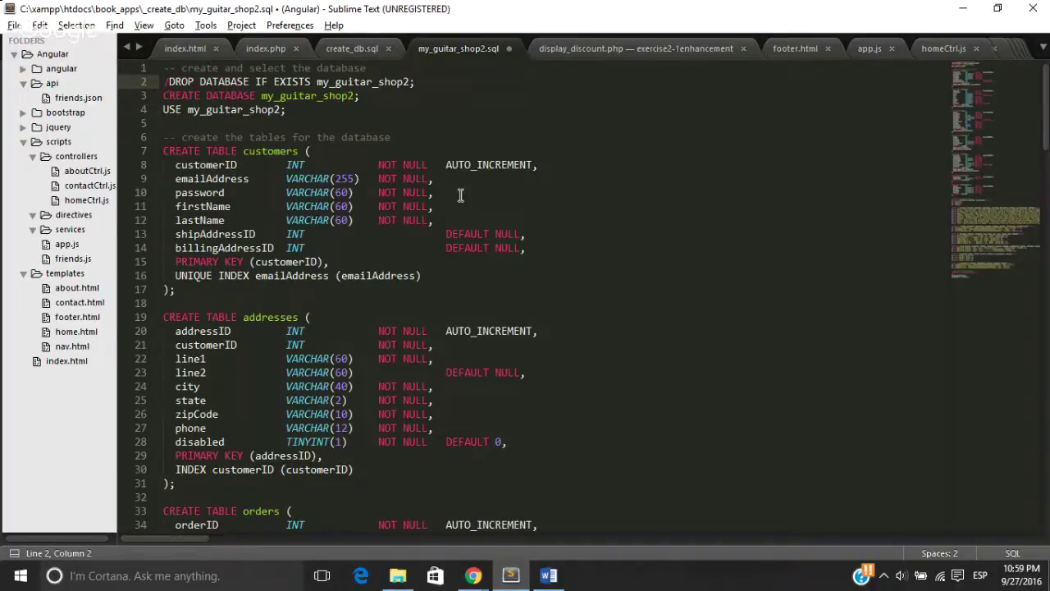
type("*")
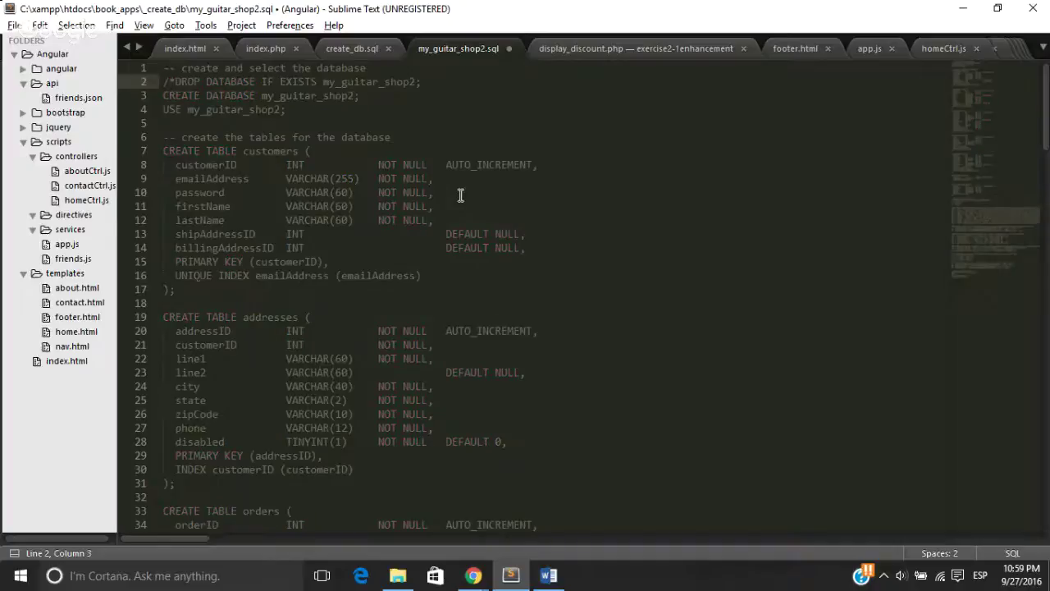
key("Right")
key("Right")
key("Right")
key("Right")
key("Right")
key("Right")
key("Right")
key("Right")
key("Right")
key("Right")
key("Right")
key("Right")
key("Right")
key("Right")
key("Right")
key("Right")
key("Right")
key("Right")
key("Right")
key("Right")
key("Down")
key("End")
type("*")
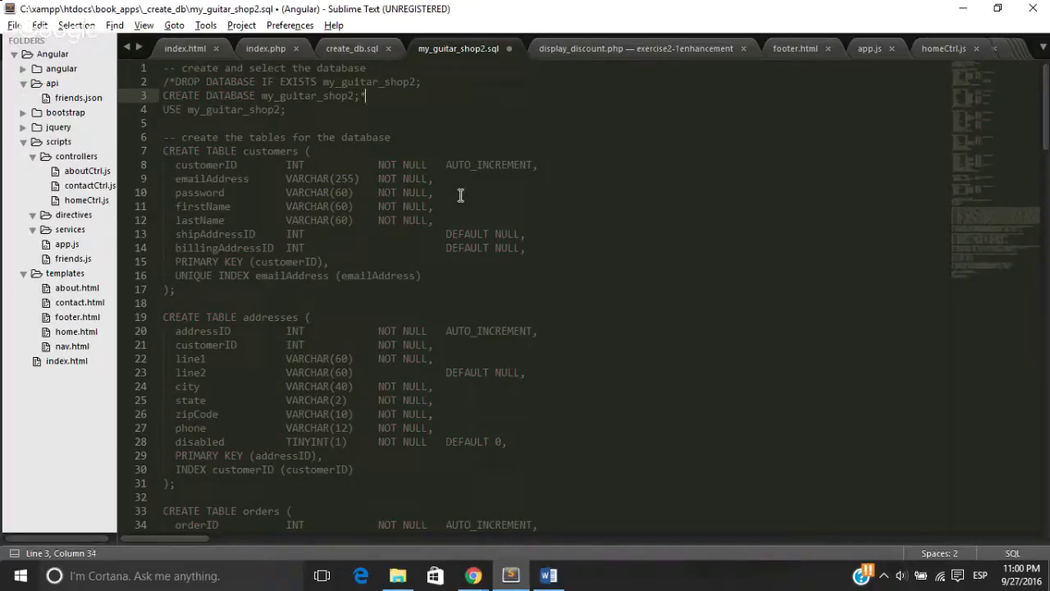
type("/")
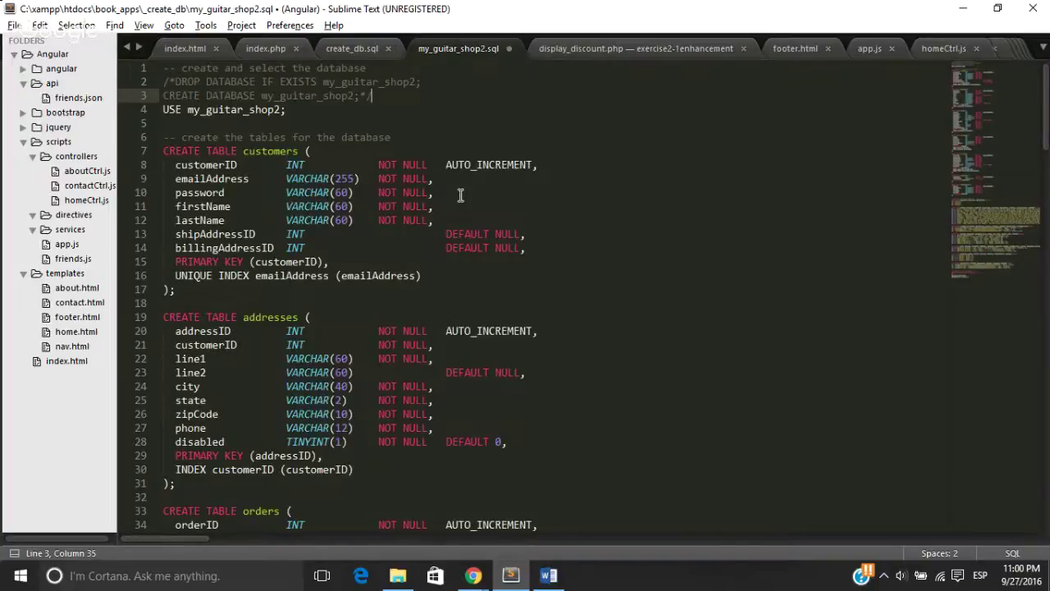
Step: Add the prefix creat6ky_ to the database name in the USE statement and compare it with the name in phpMyAdmin
key("Down")
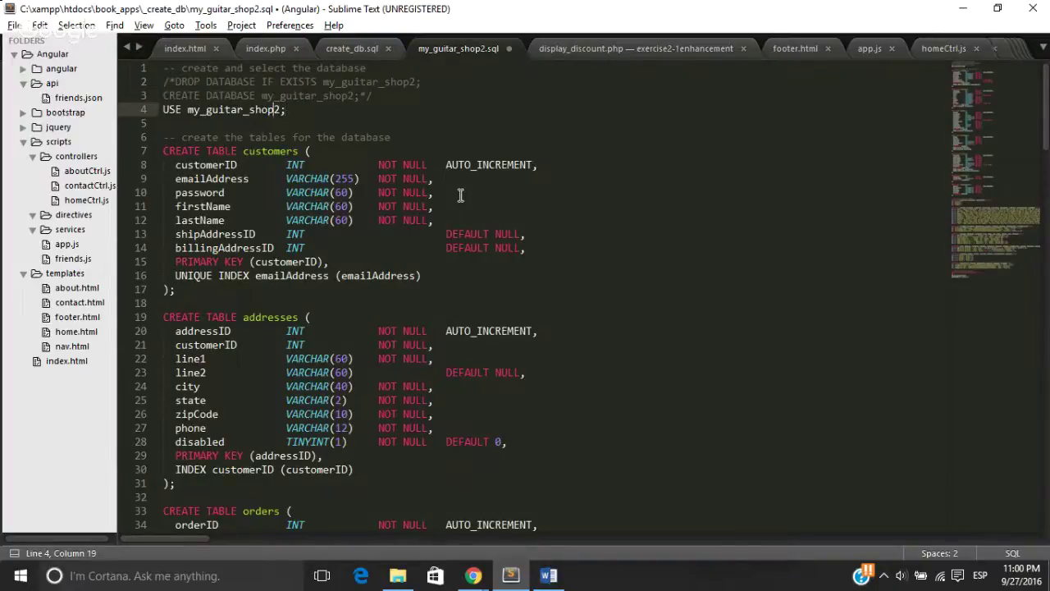
key("Left")
key("Left")
key("Left")
key("Left")
key("Left")
key("Left")
key("Left")
key("Left")
key("Left")
key("Left")
key("Left")
key("Left")
key("Left")
key("Left")
key("alt+Tab")
key("alt+Tab")
key("alt+Tab")
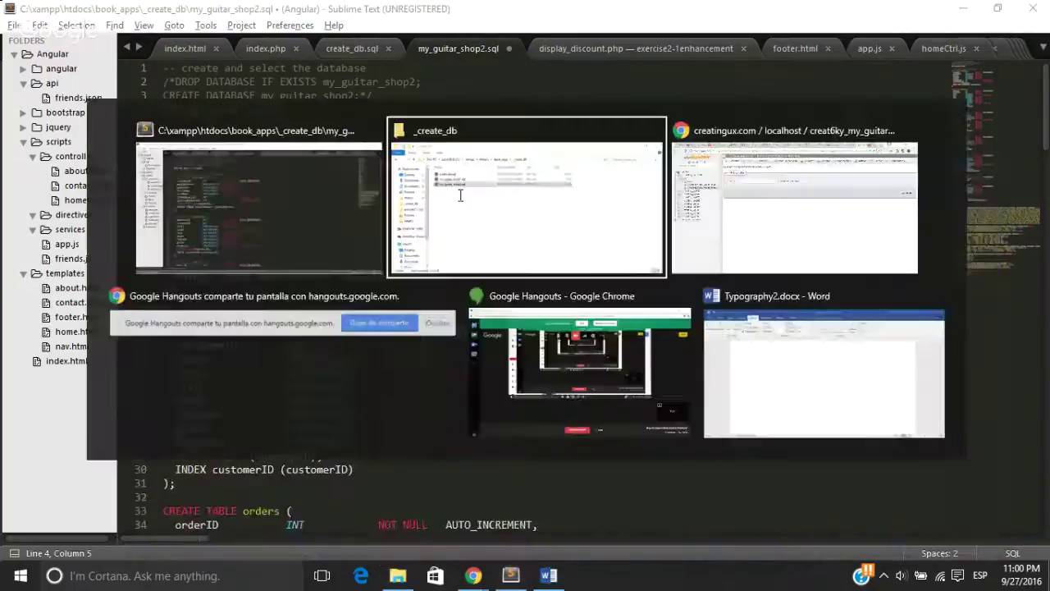
key("alt+Tab")
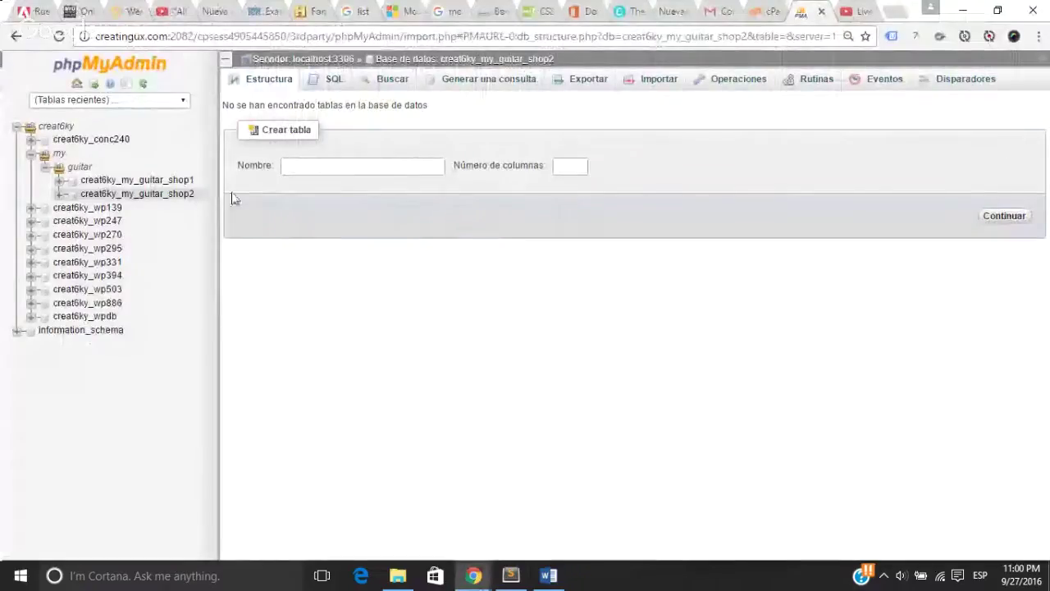
key("alt+Tab")
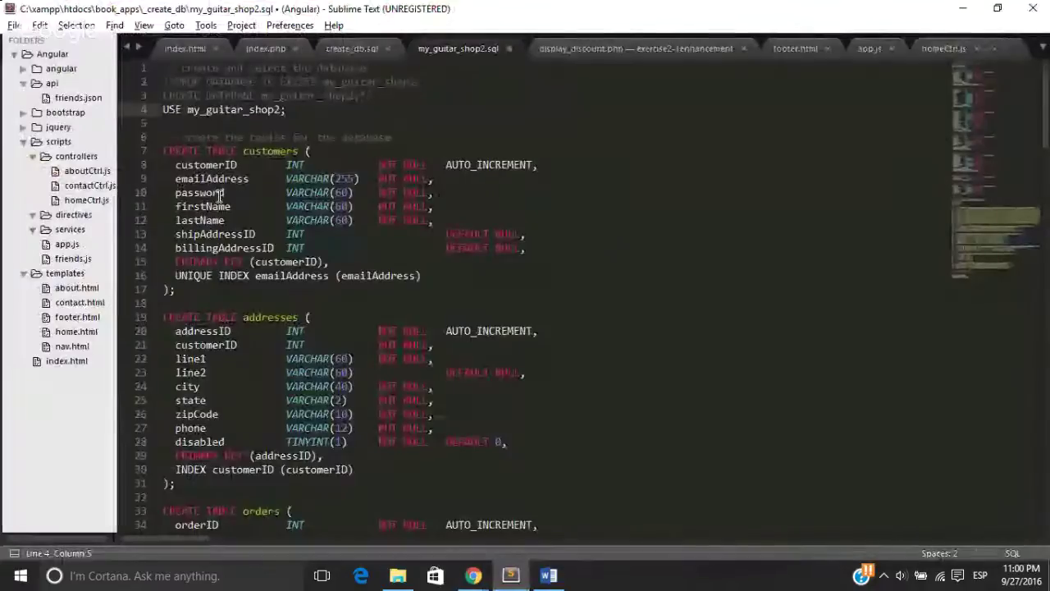
type("cre")
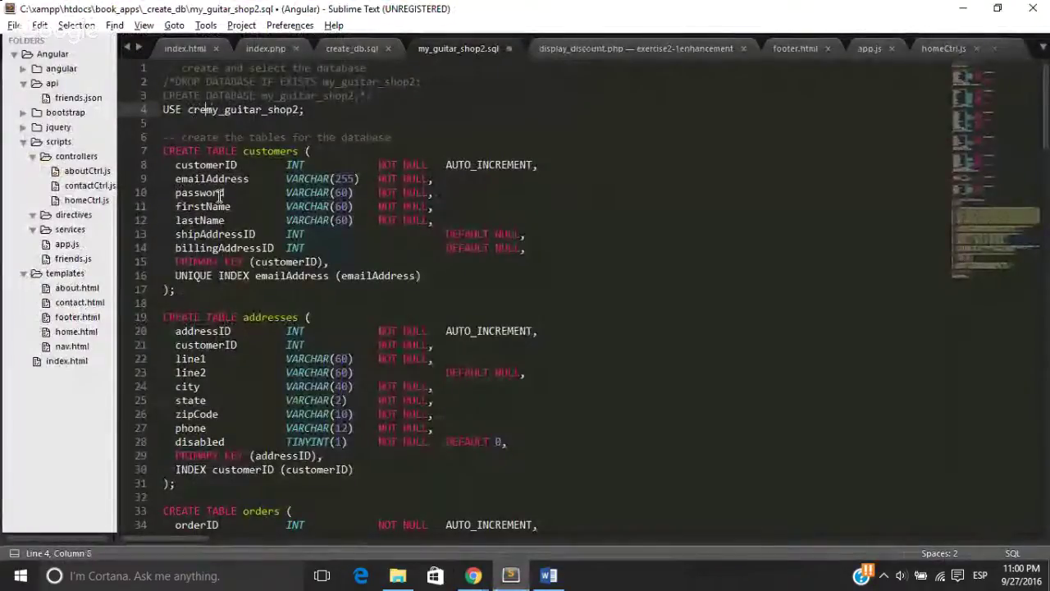
type("at")
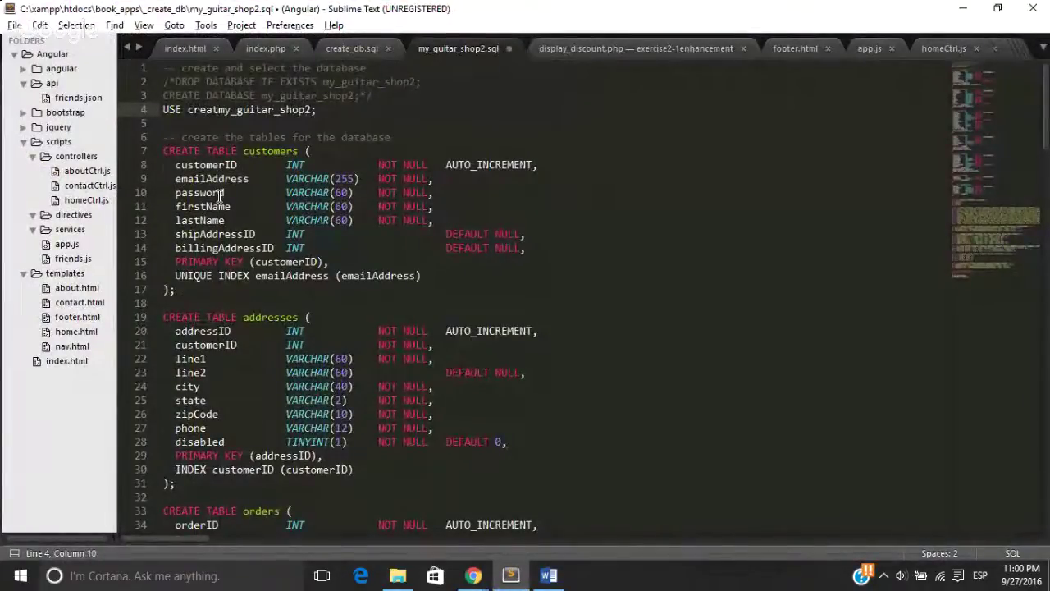
type("6k")
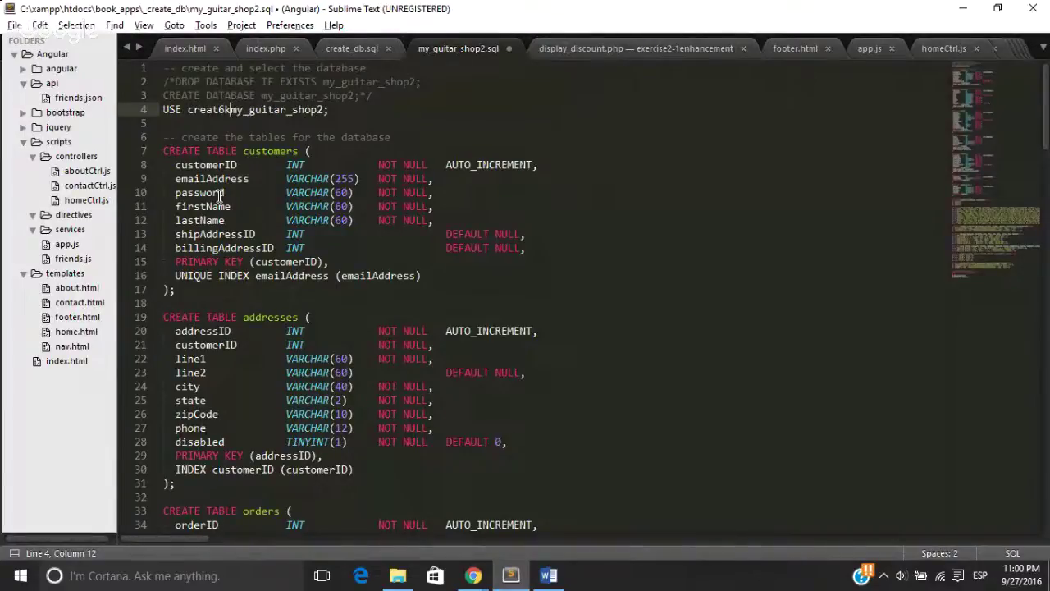
type("y")
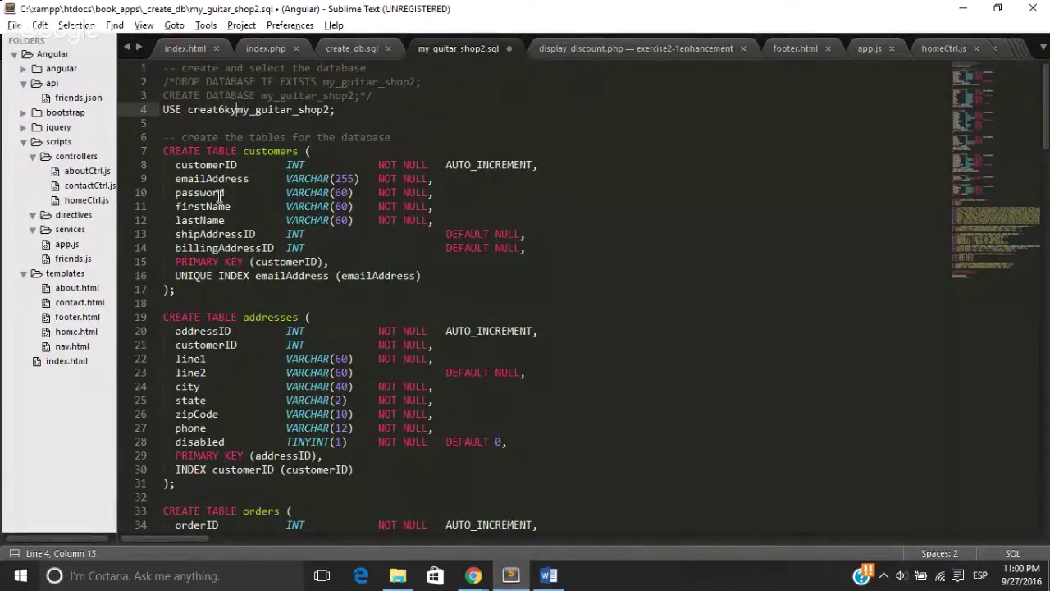
type("_")
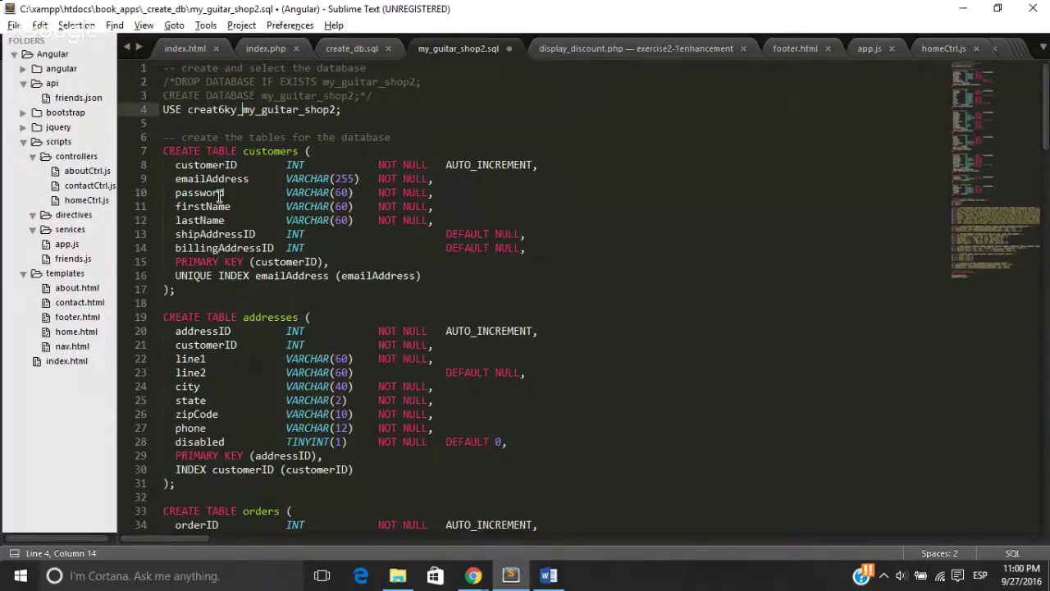
key("alt+Tab")
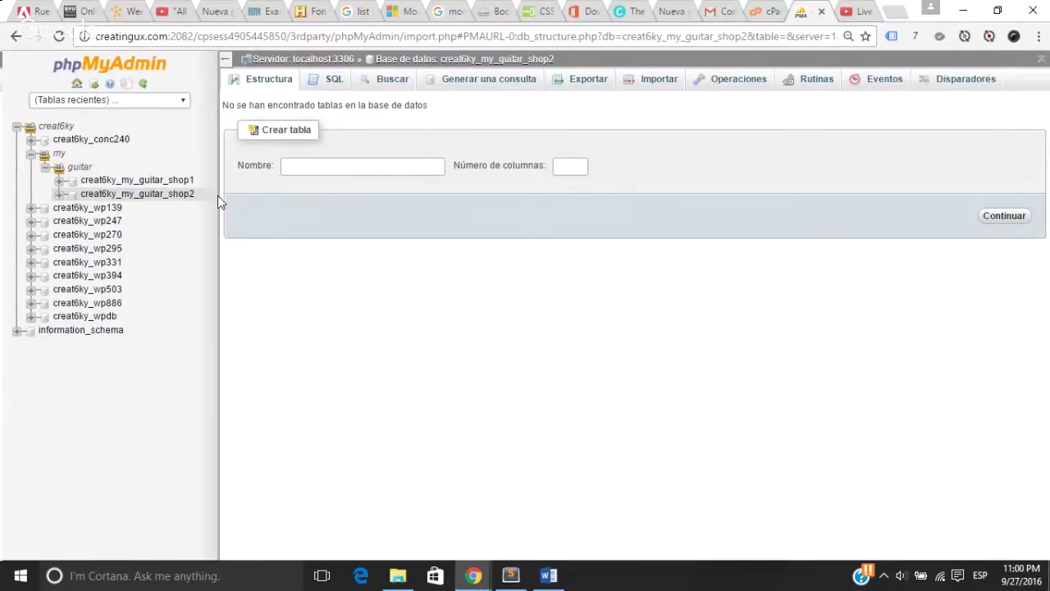
key("alt+Tab")
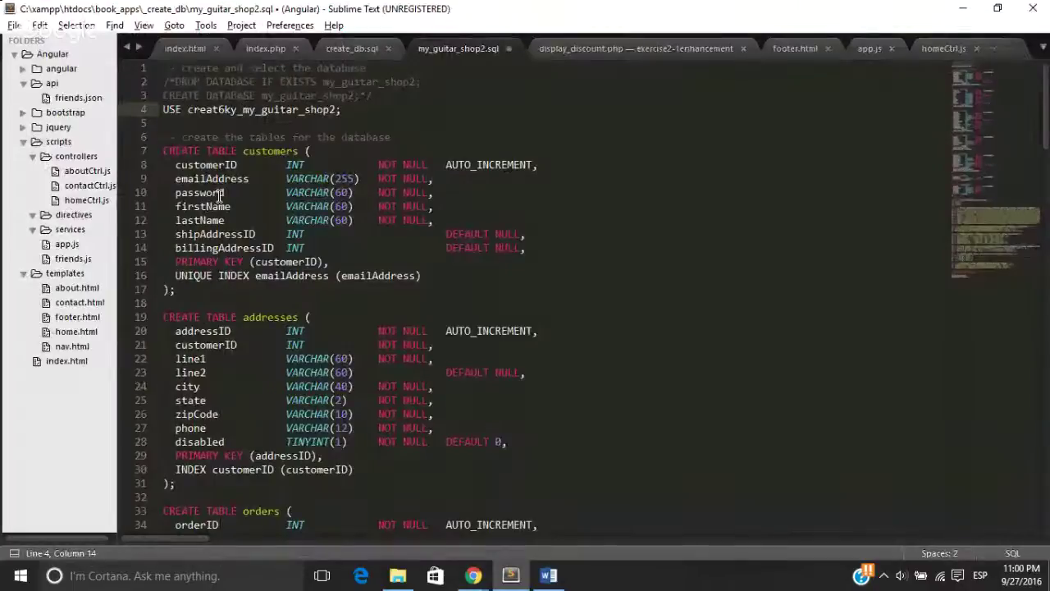
Step: Save my_guitar_shop2.sql and look through the rest of the script down to its closing GRANT statement
key("ctrl+s")
key("Down")
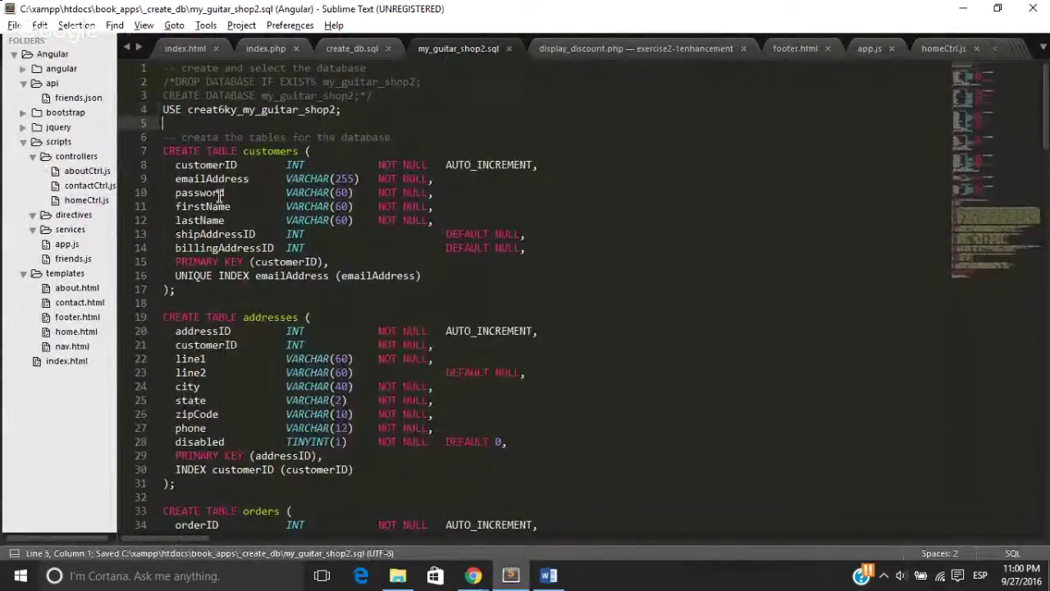
key("Down")
key("Down")
key("Down")
key("Down")
key("Down")
key("Down")
key("Down")
key("Down")
key("Down")
key("Down")
key("Down")
key("Down")
key("Down")
key("Down")
key("Down")
key("Down")
key("Down")
key("Down")
key("Down")
key("Down")
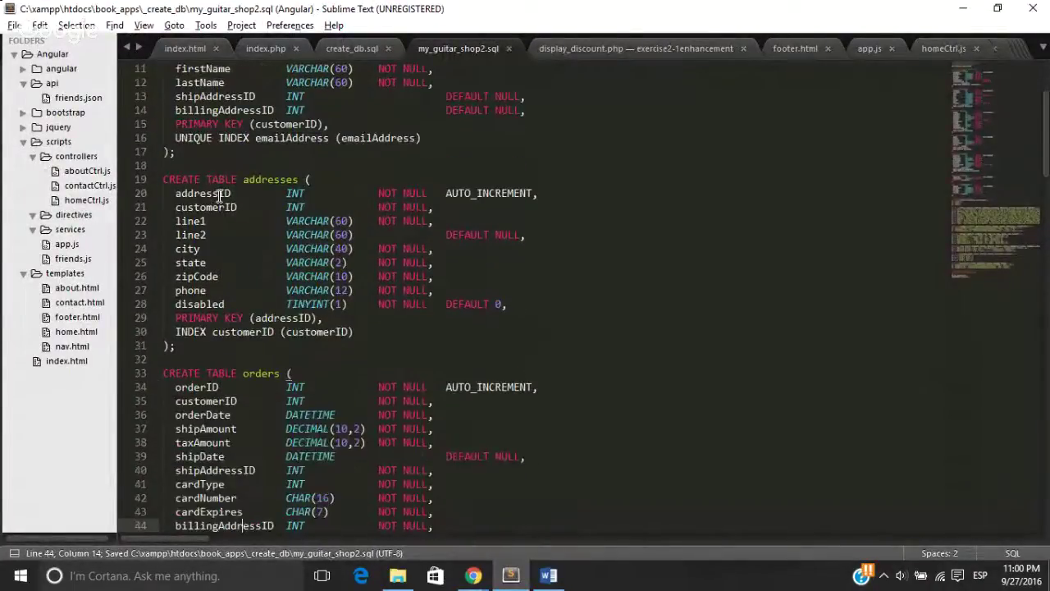
key("Down")
key("Down")
key("Down")
key("Down")
key("Down")
key("Down")
key("Down")
key("Down")
key("Down")
key("Down")
key("Down")
key("Down")
key("Down")
key("Down")
key("Down")
key("Down")
key("Down")
key("Down")
key("Down")
key("Down")
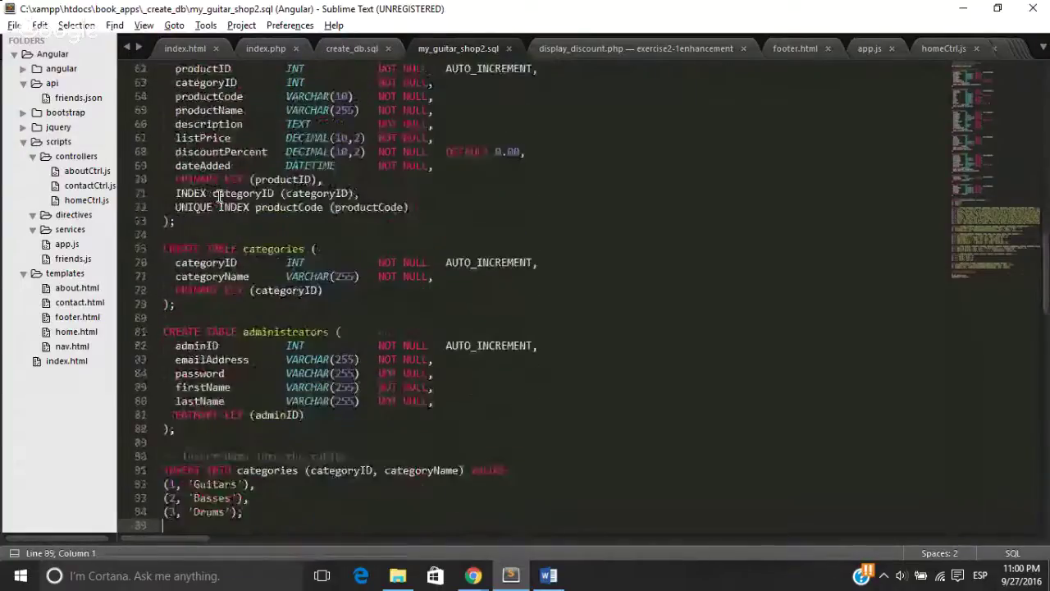
key("Down")
key("Down")
key("Down")
key("Down")
key("Down")
key("Down")
key("Down")
key("Down")
key("Down")
key("Down")
key("Down")
key("Down")
key("Down")
key("Down")
key("Down")
key("Down")
key("Down")
key("Down")
key("Down")
key("Down")
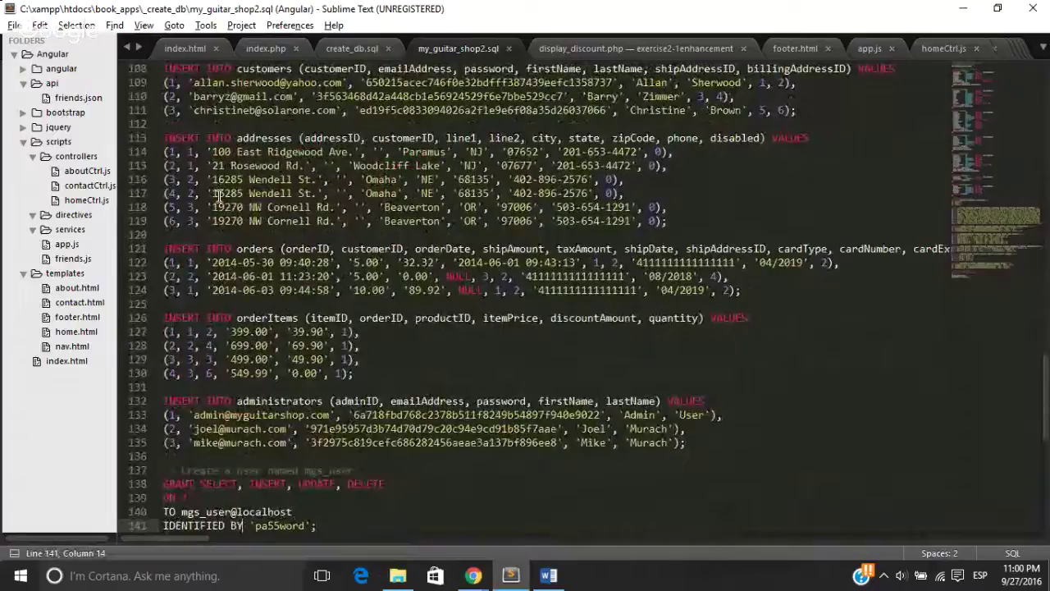
Step: Switch to phpMyAdmin and import my_guitar_shop2.sql from the _create_db folder into the creat6ky_my_guitar_shop2 database
key("alt+Tab")
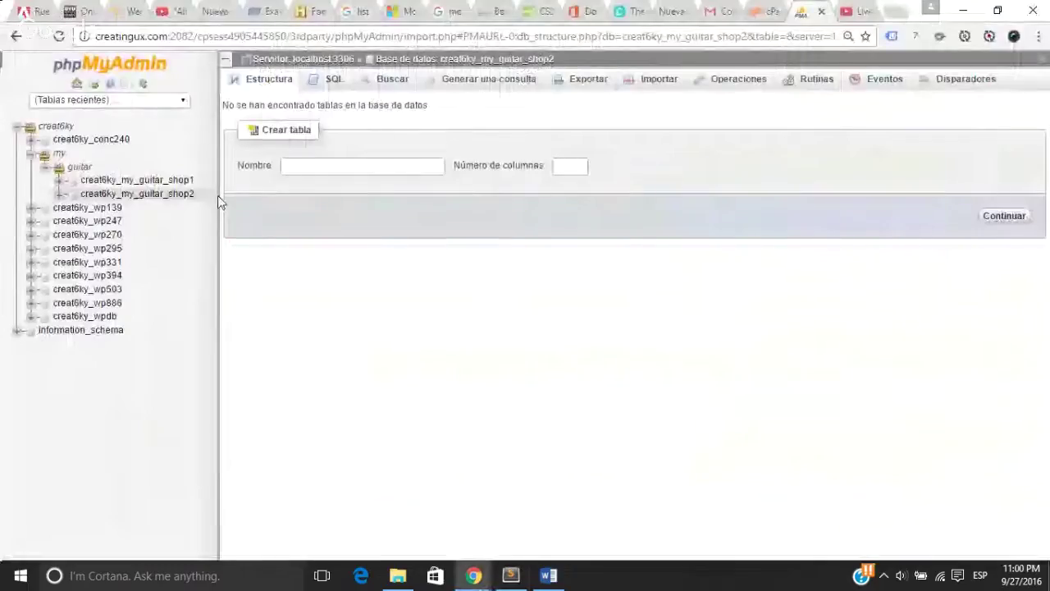
left_click(654, 76)
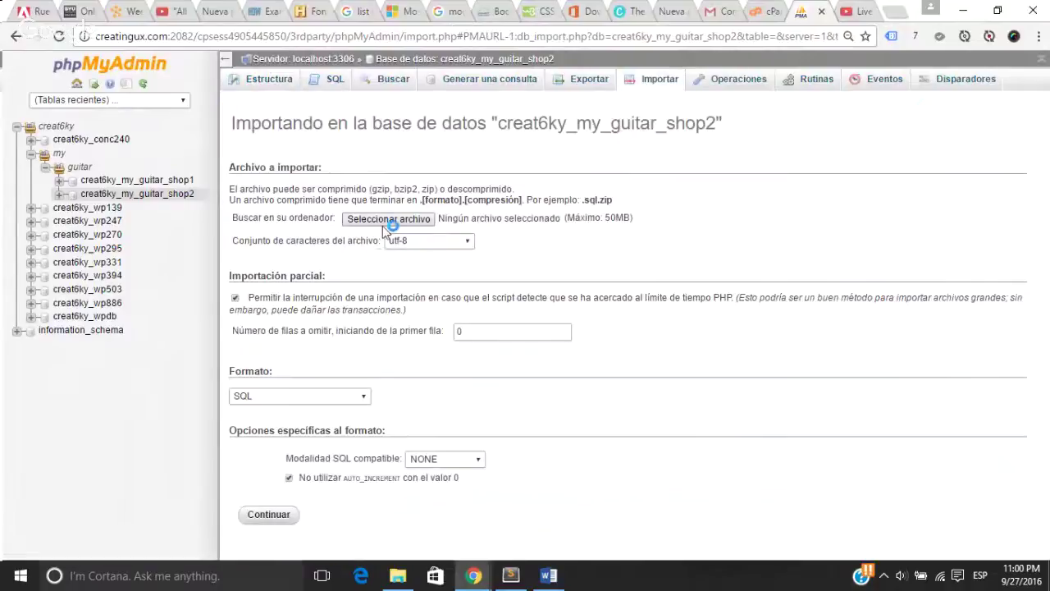
left_click(384, 223)
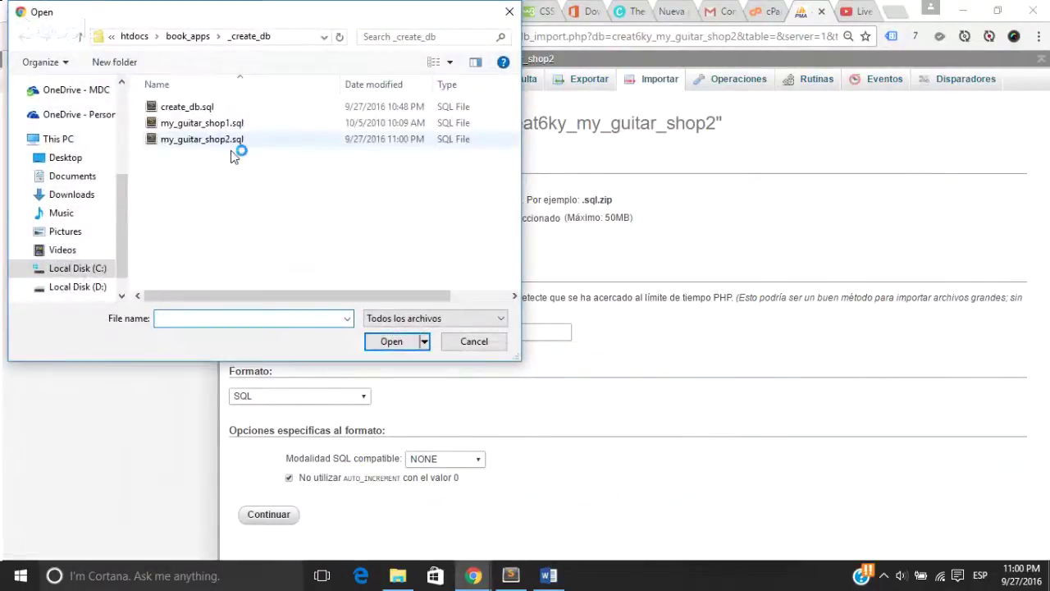
double_click(238, 138)
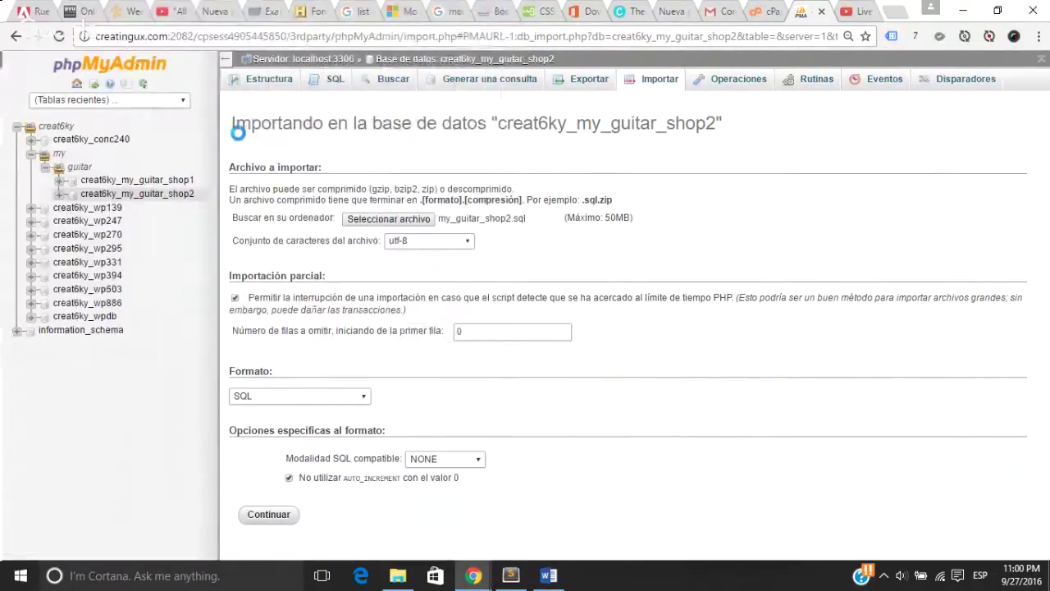
left_click(270, 514)
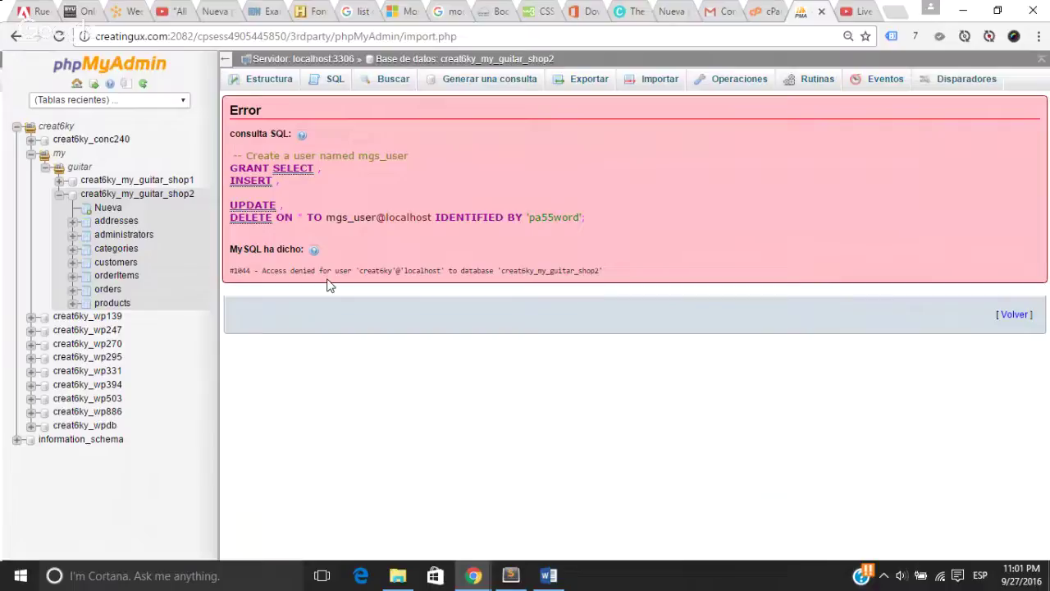
Step: Compare the tables of creat6ky_my_guitar_shop1 and creat6ky_my_guitar_shop2 in the database tree
left_click(58, 194)
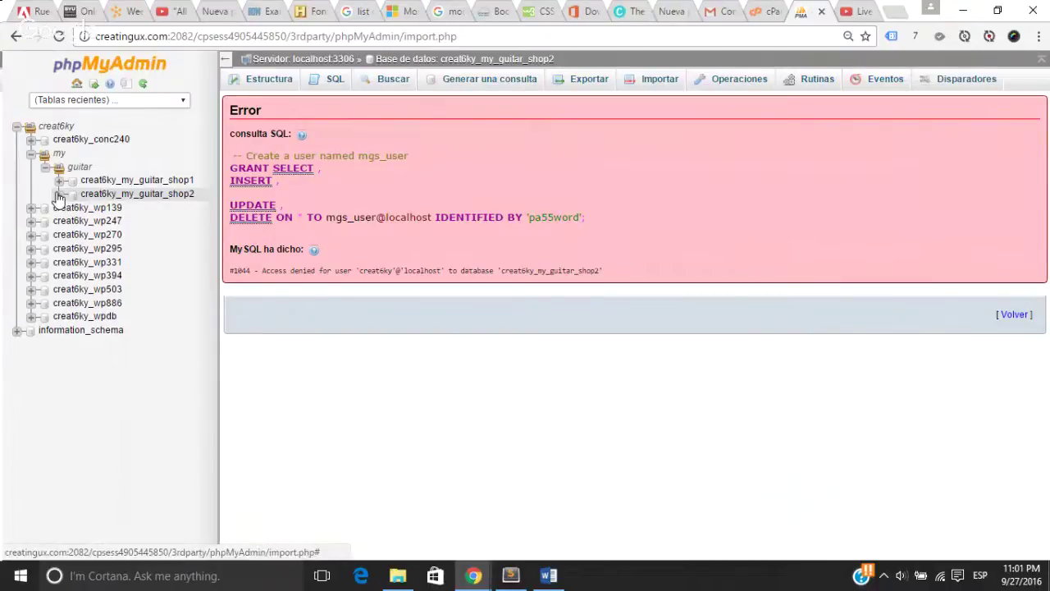
left_click(59, 184)
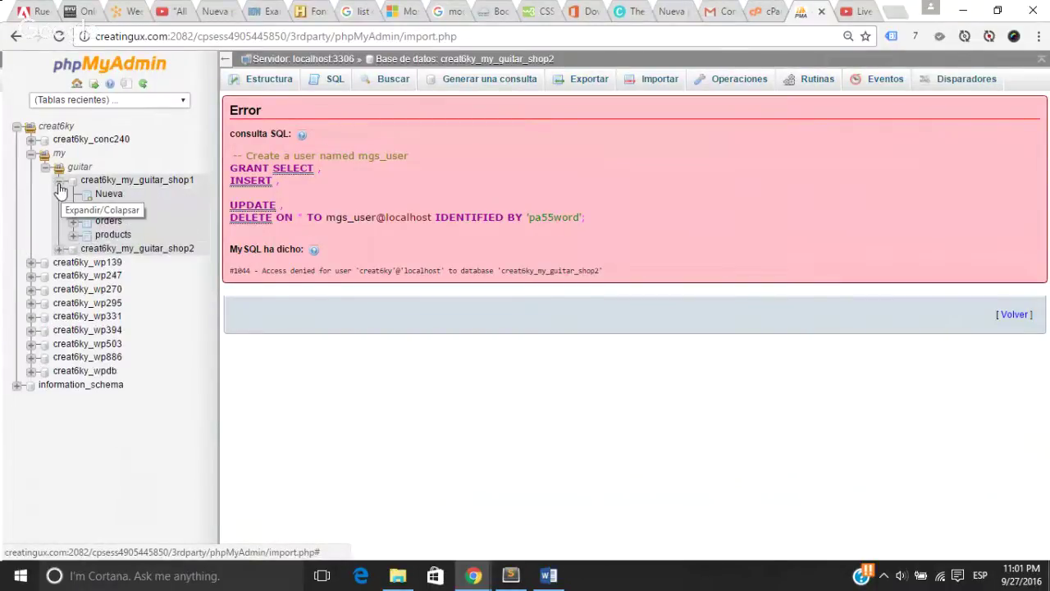
left_click(59, 185)
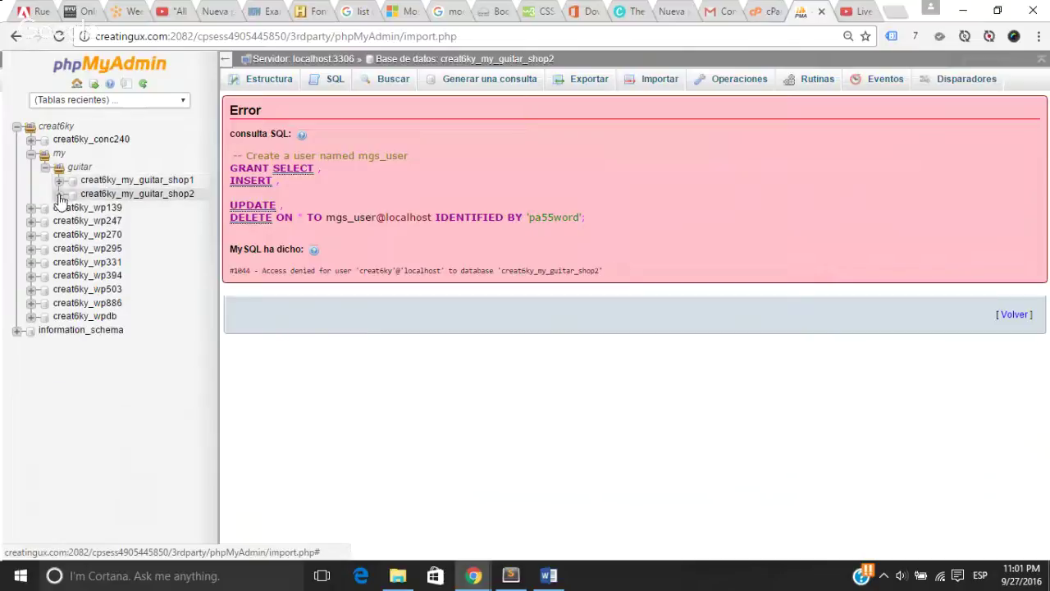
left_click(59, 197)
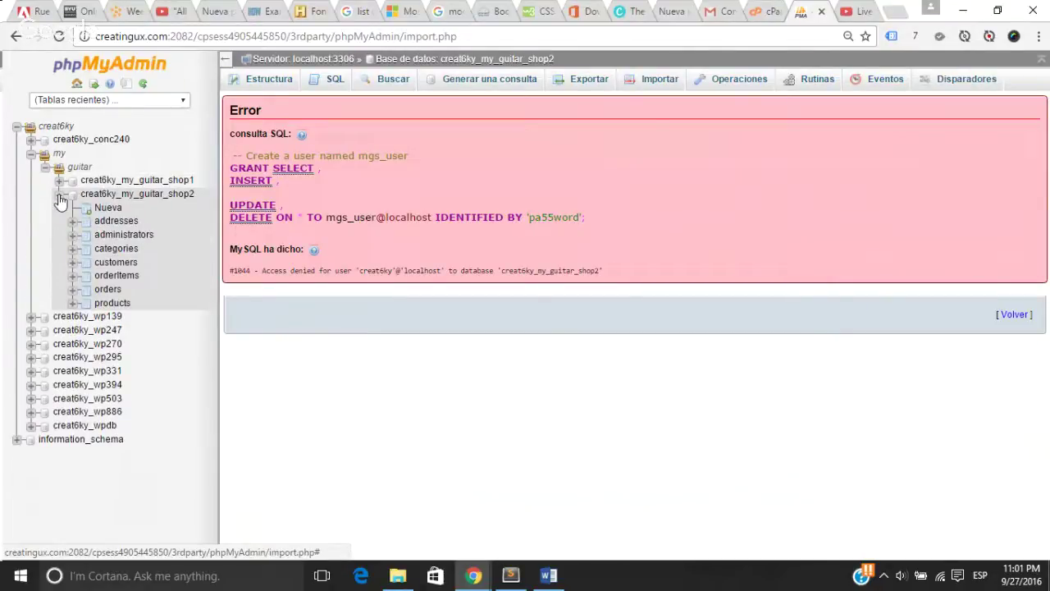
left_click(59, 197)
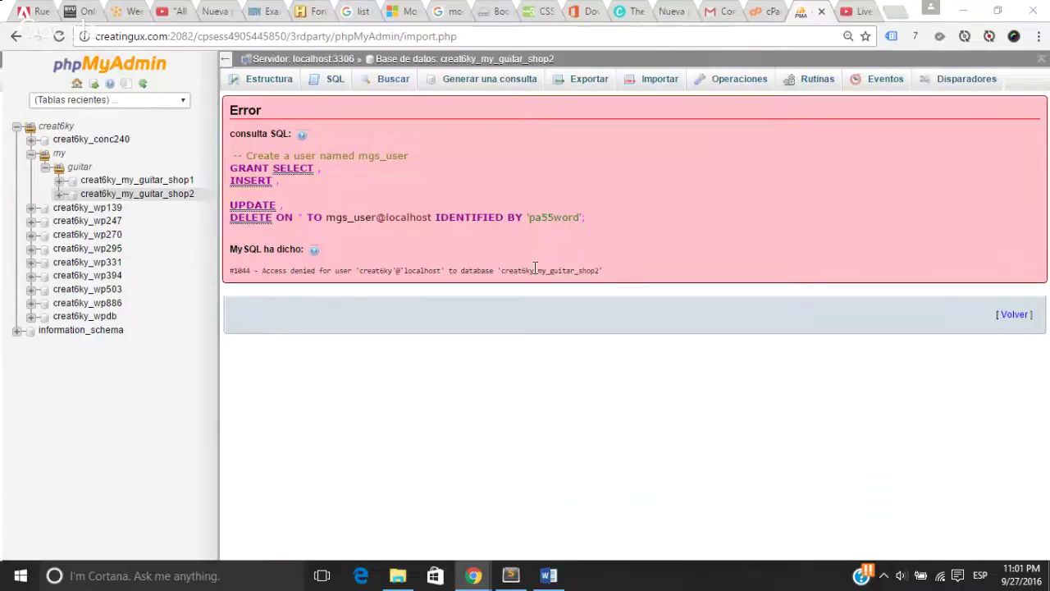
Step: Compare the import error with the mgs_user GRANT statement at the end of my_guitar_shop2.sql in Sublime Text
key("alt+Tab")
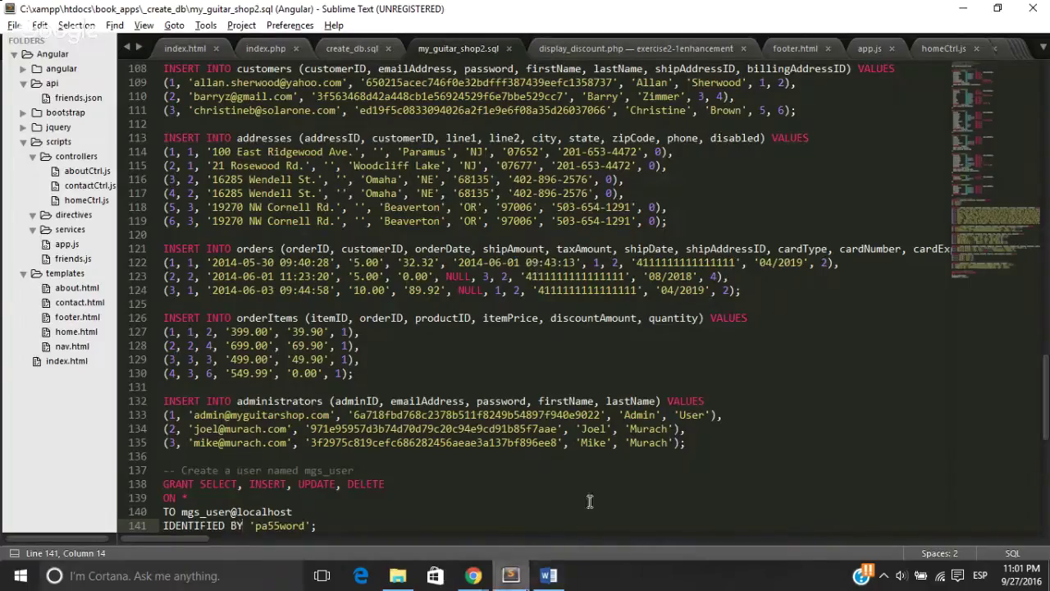
left_click(180, 512)
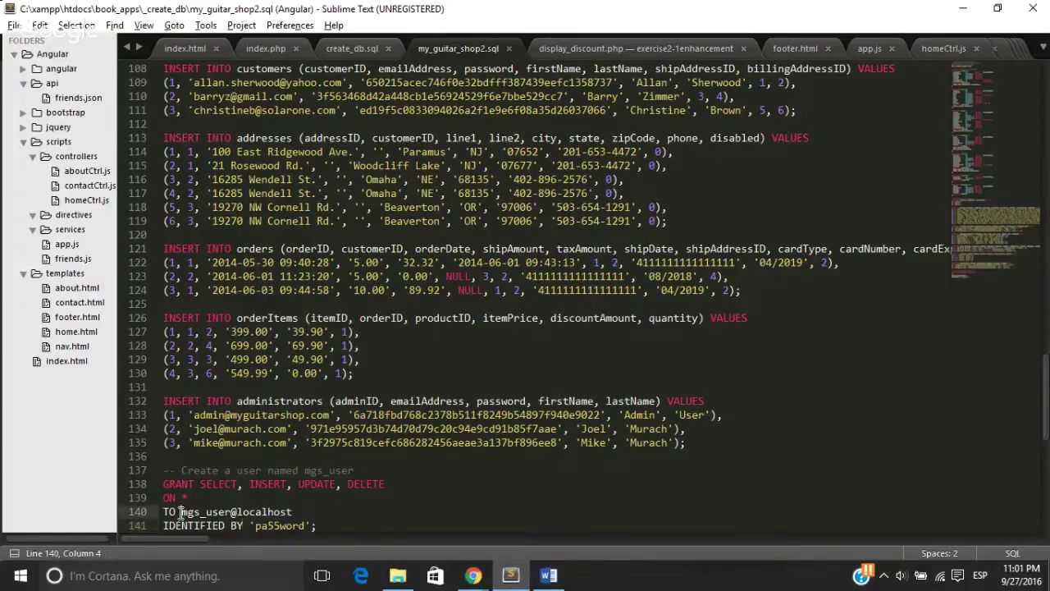
key("alt+Tab")
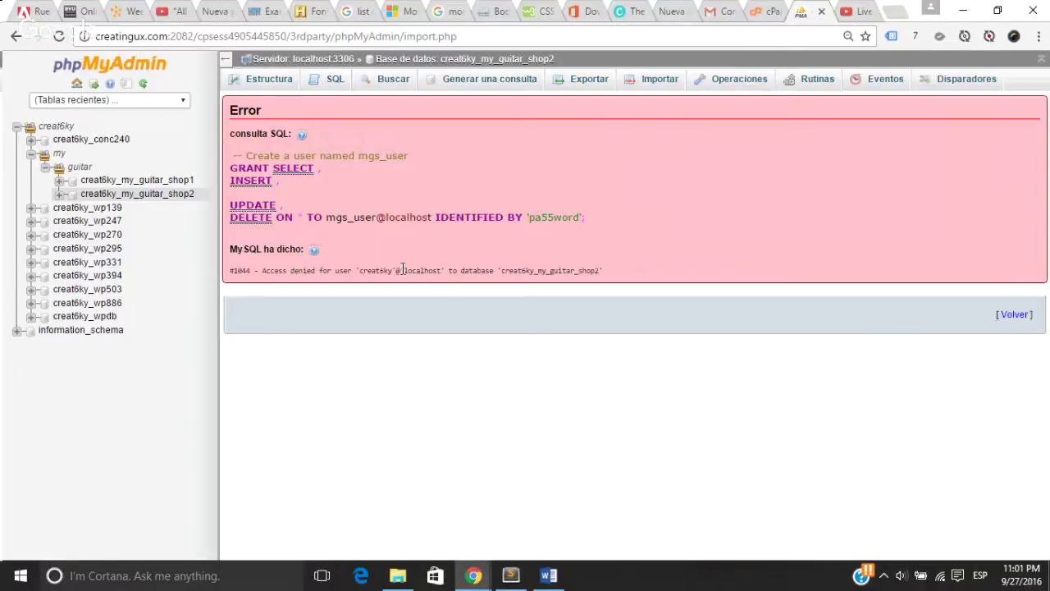
left_click(59, 182)
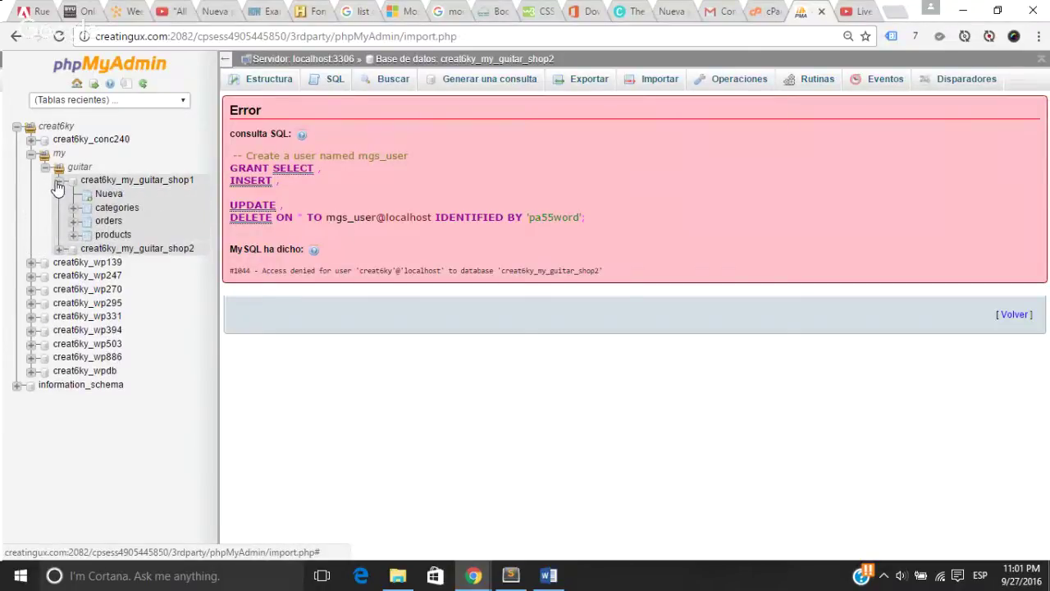
left_click(58, 185)
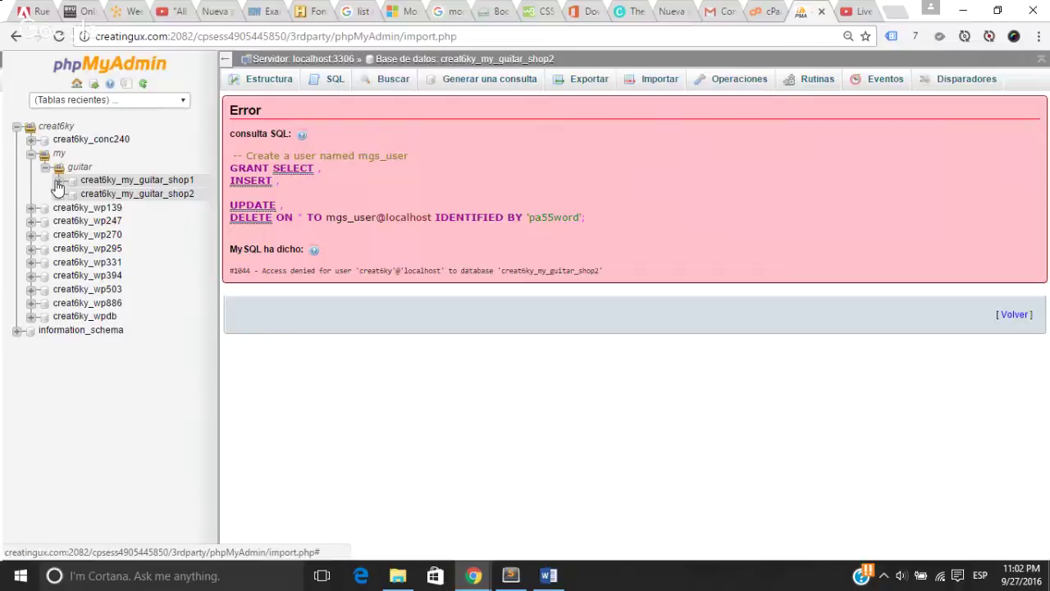
key("alt+Tab")
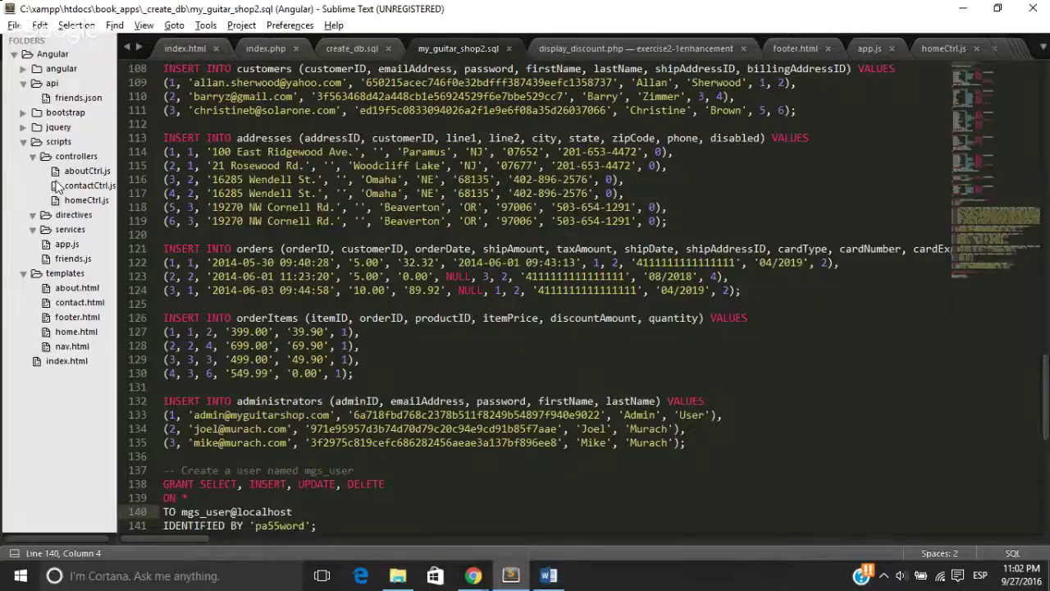
left_click_drag(206, 470, 357, 534)
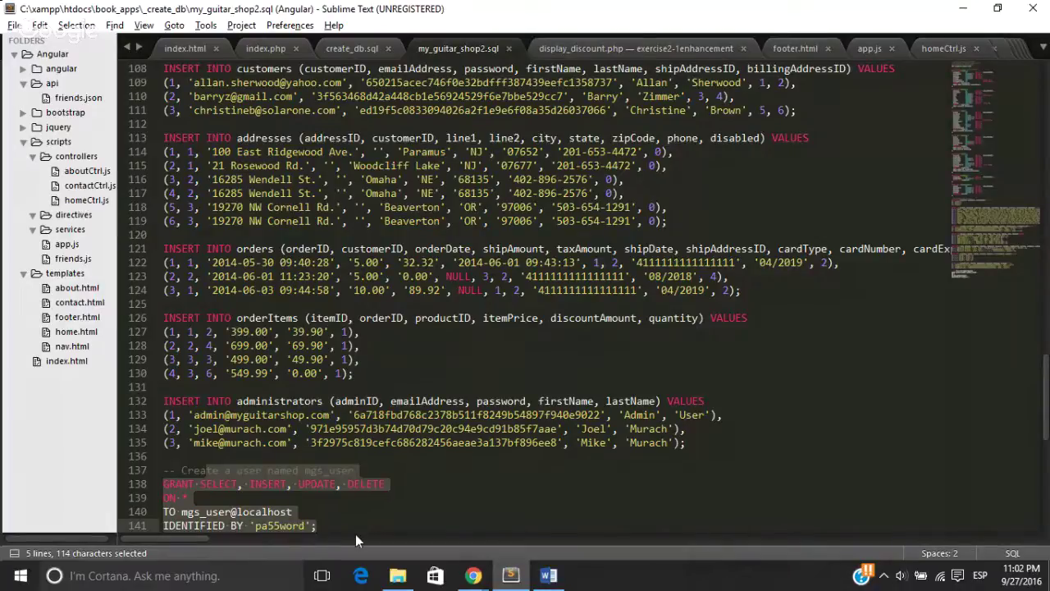
Step: Return to phpMyAdmin and recheck the imported table lists of both guitar shop databases
key("alt+Tab")
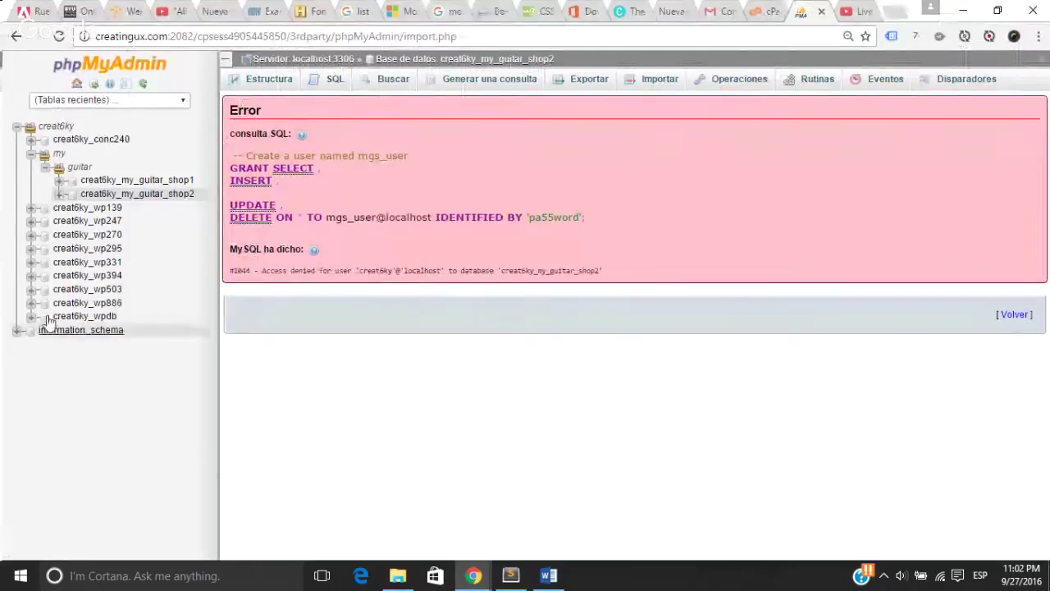
left_click(59, 195)
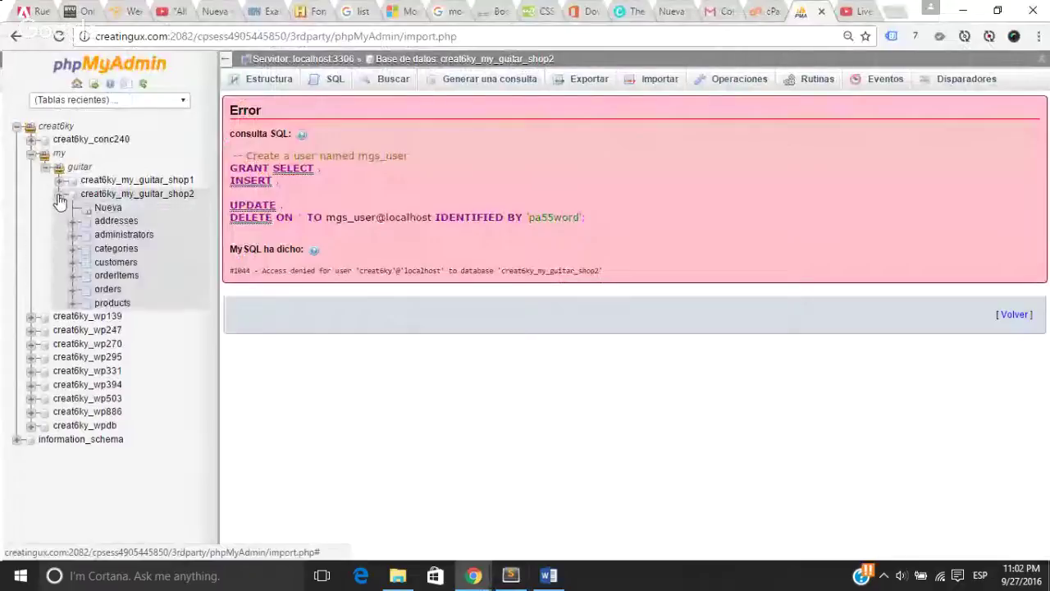
left_click(59, 195)
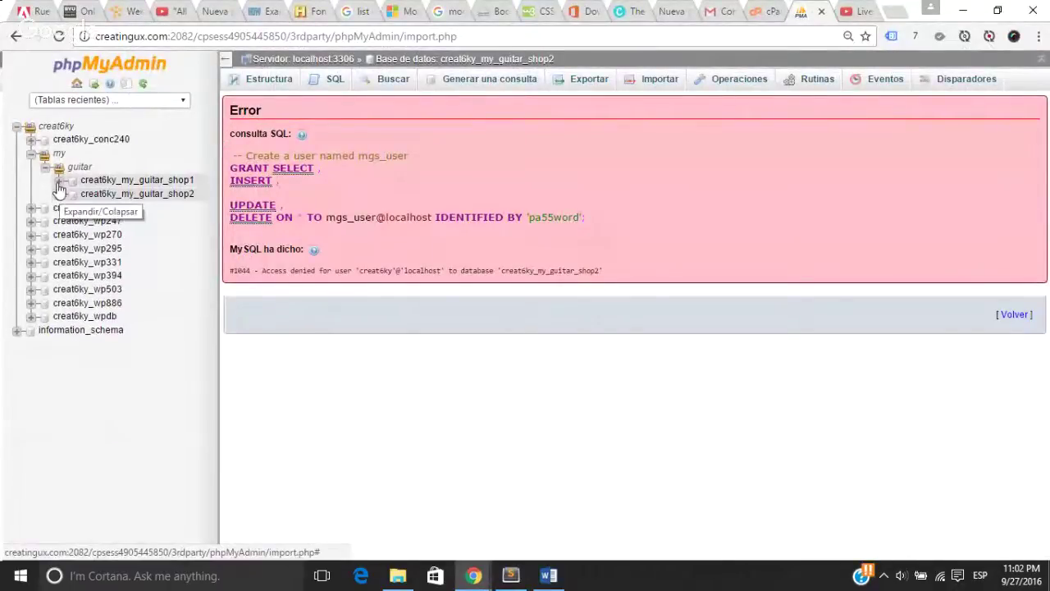
left_click(58, 182)
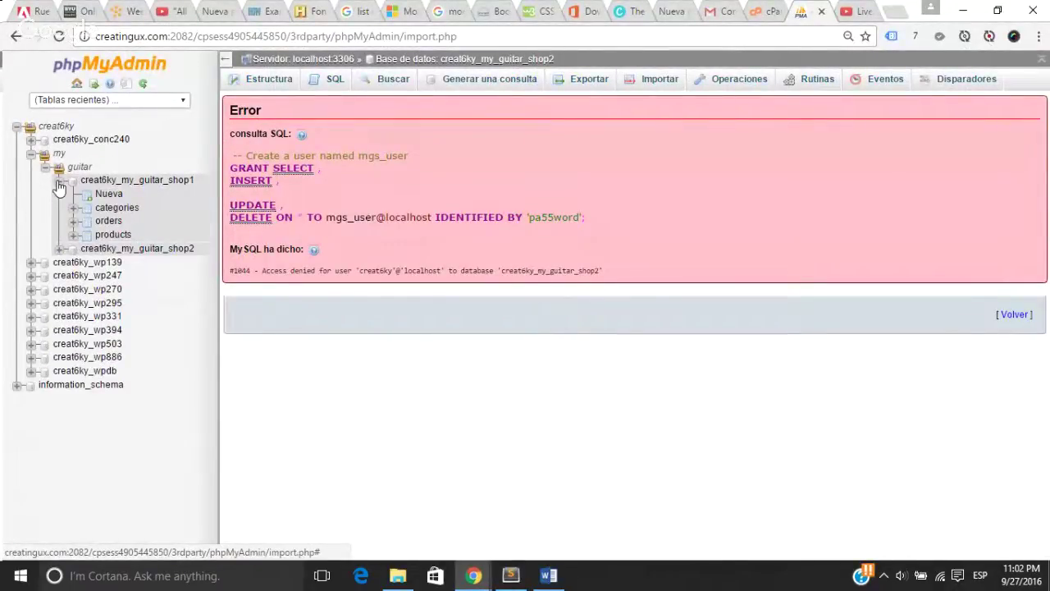
left_click(58, 184)
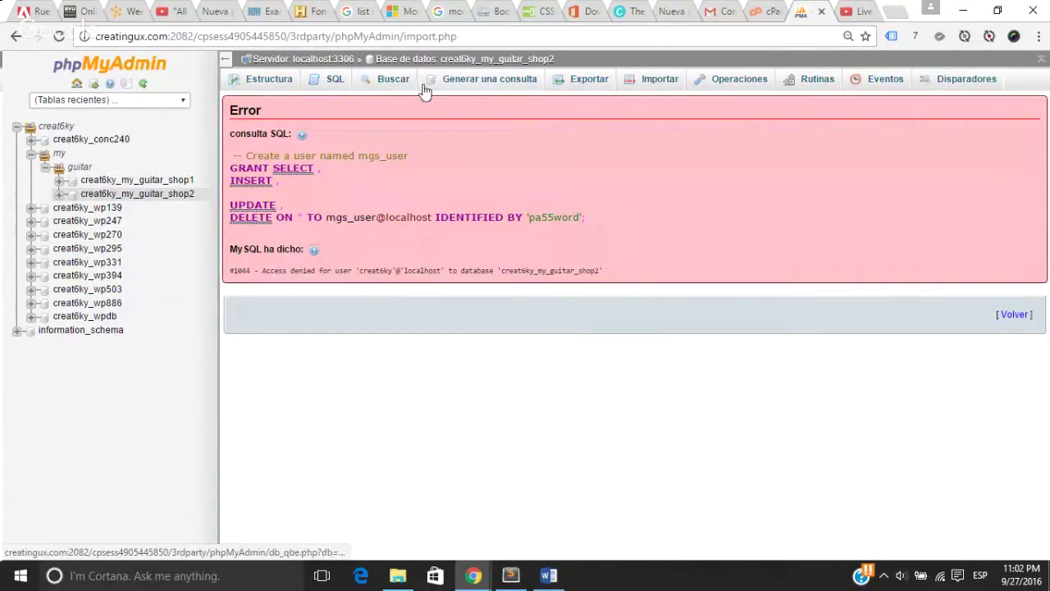
Step: Try to run the SQL query "select * from creat6ky_my_guitar_shop2;" on the second guitar shop database
left_click(755, 82)
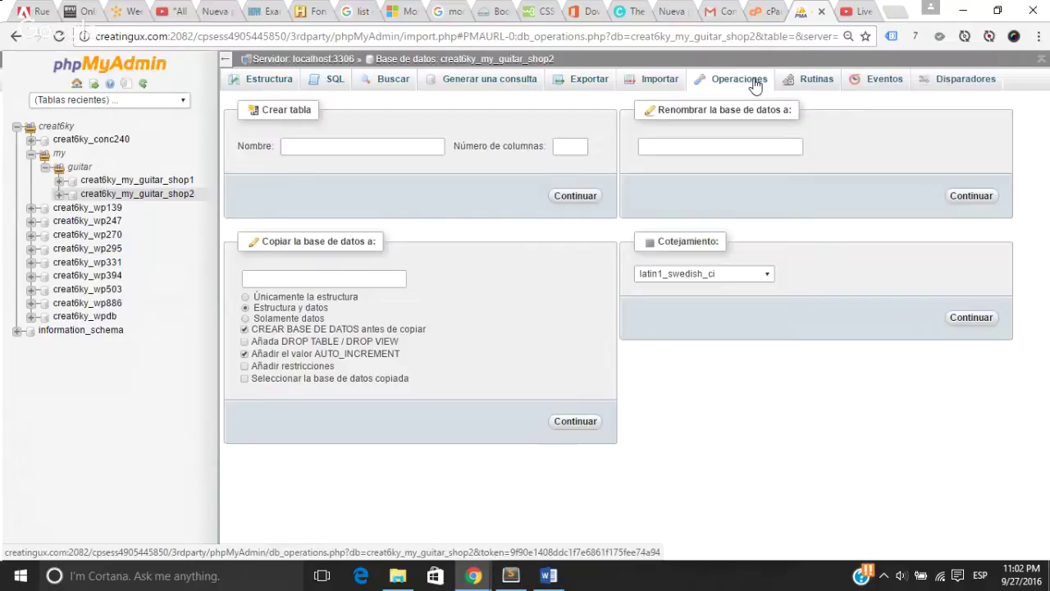
left_click(335, 79)
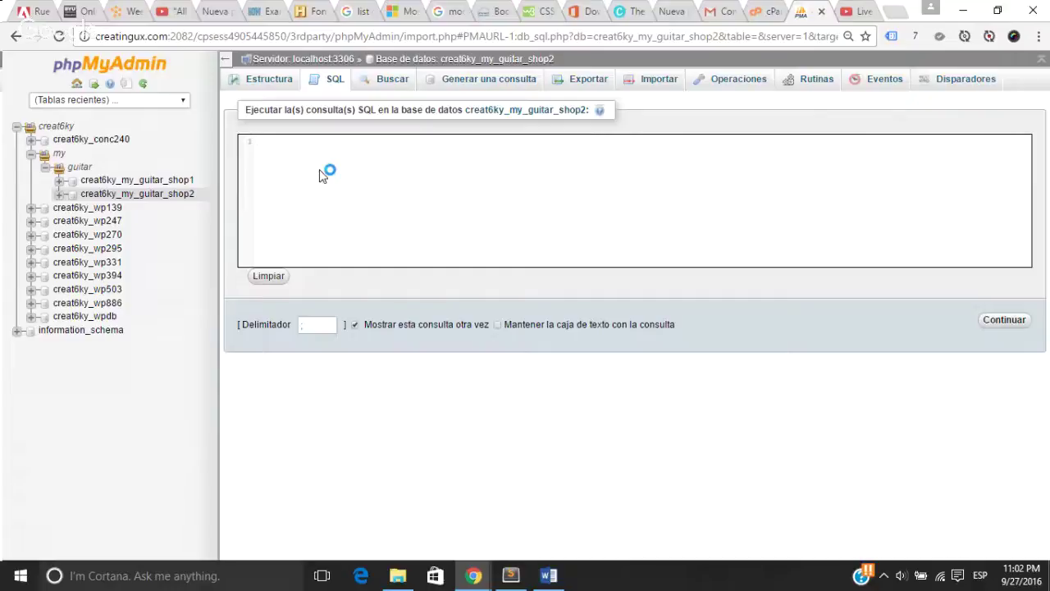
type("selec")
type("t *")
type(" from")
type(" creat")
type("iky")
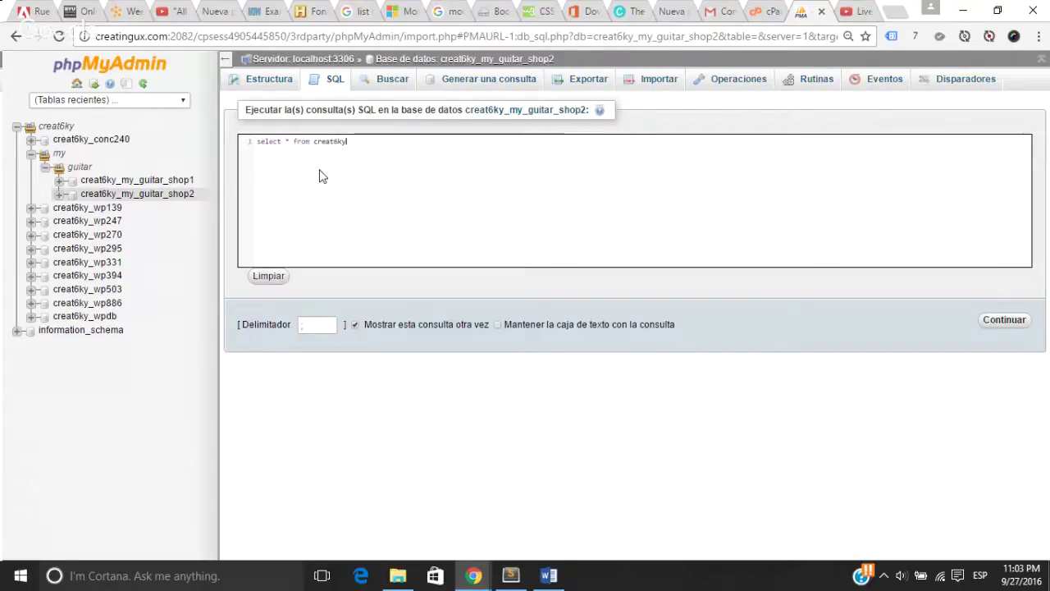
type("_my")
type("_guita")
type("r ")
type("_sho")
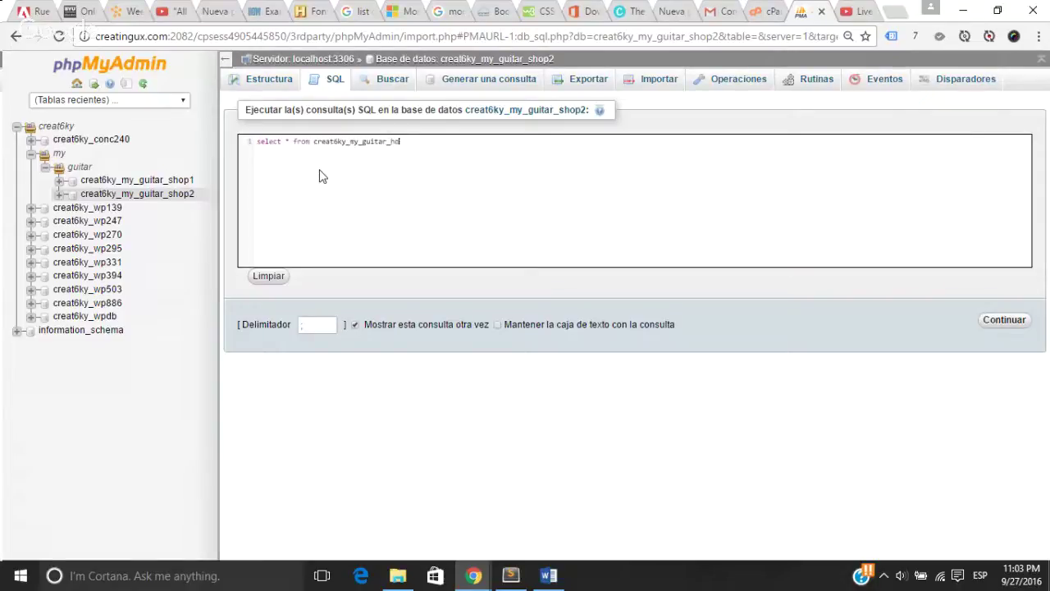
type("p2;")
left_click(1003, 321)
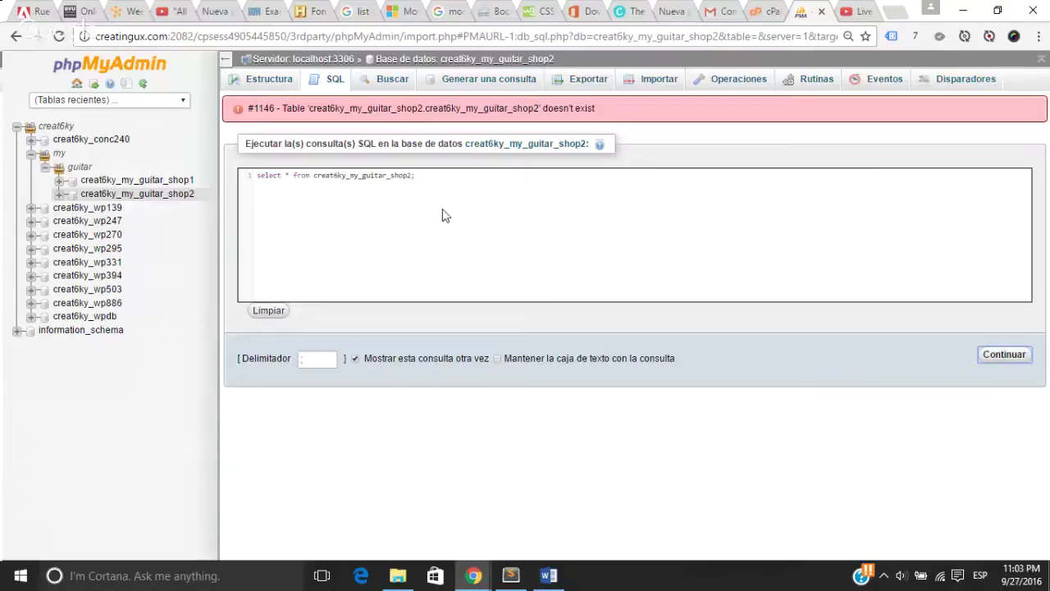
Step: Replace the database name in the query with the table addresses and run "select * from addresses;"
left_click(58, 194)
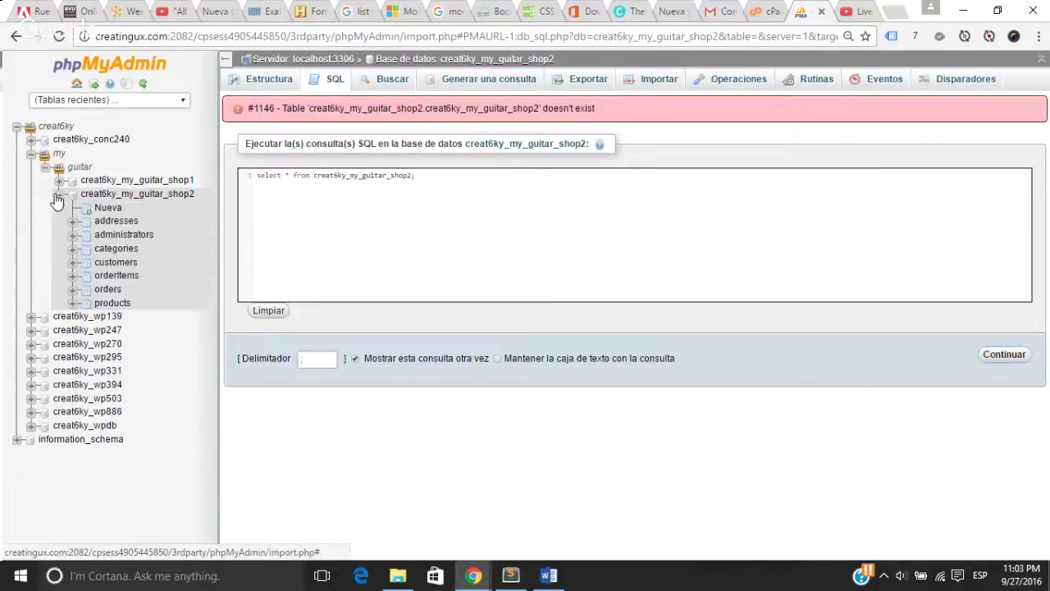
left_click(311, 177)
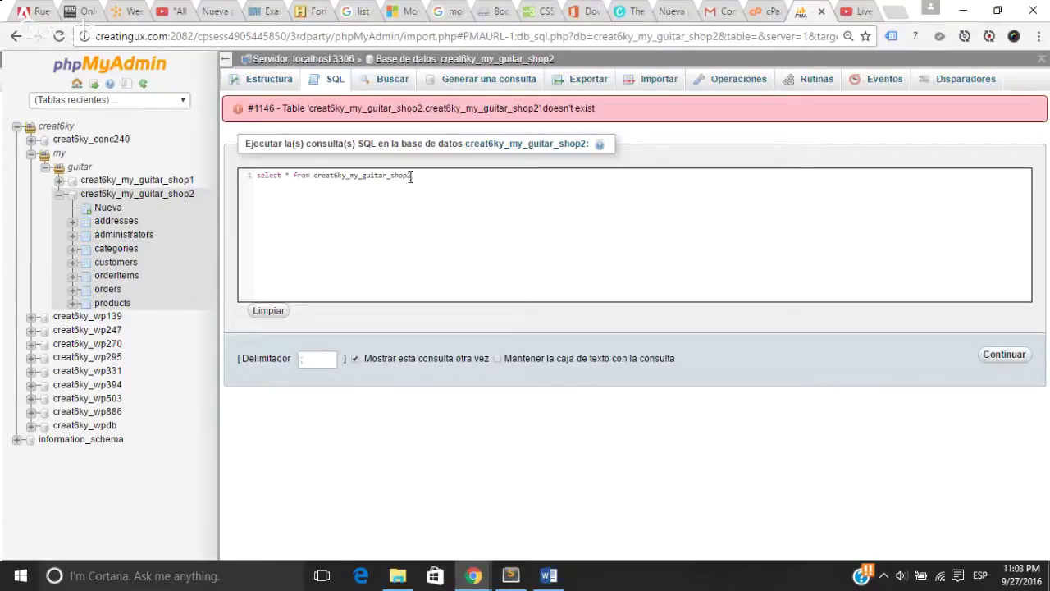
key("BackSpace")
key("BackSpace")
key("BackSpace")
key("BackSpace")
key("BackSpace")
key("BackSpace")
key("BackSpace")
key("BackSpace")
key("BackSpace")
key("BackSpace")
key("BackSpace")
key("BackSpace")
key("BackSpace")
key("BackSpace")
key("BackSpace")
key("BackSpace")
key("BackSpace")
key("BackSpace")
key("BackSpace")
key("BackSpace")
key("BackSpace")
key("BackSpace")
key("BackSpace")
key("BackSpace")
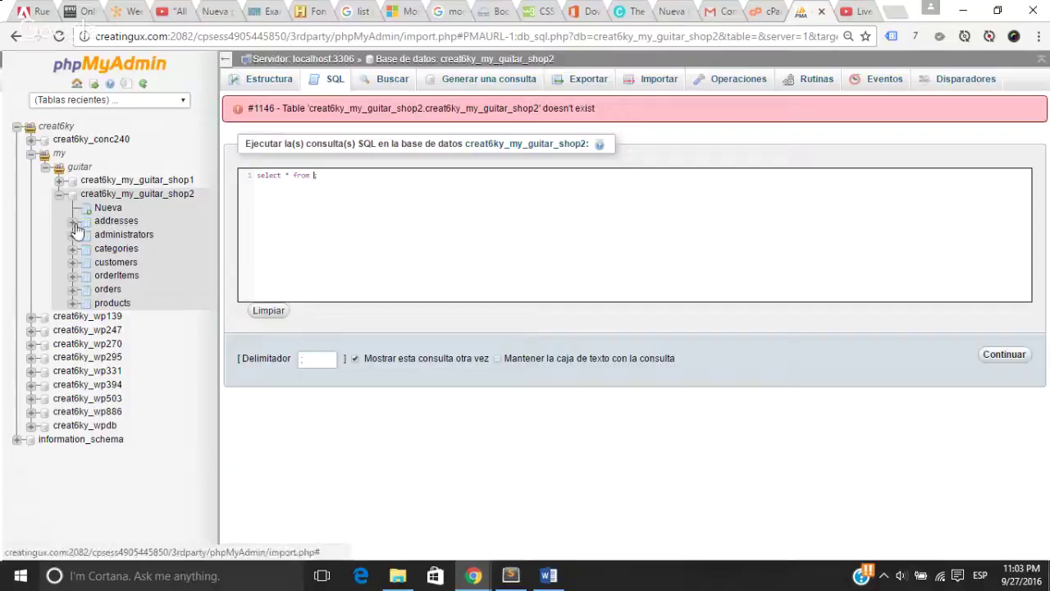
type("ad")
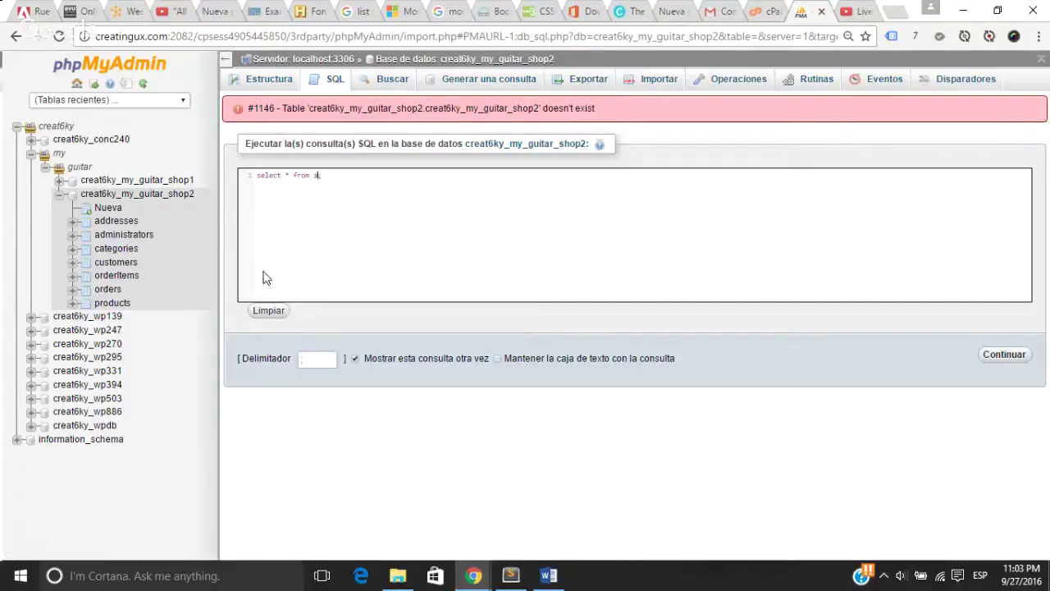
type("dresses")
left_click(1005, 356)
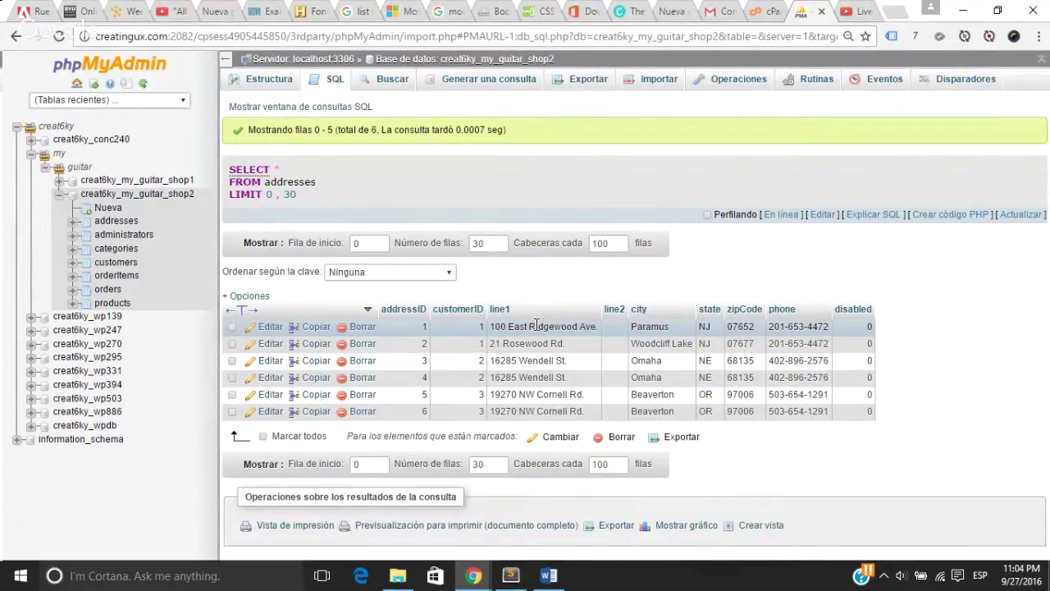
left_click(59, 181)
left_click(59, 182)
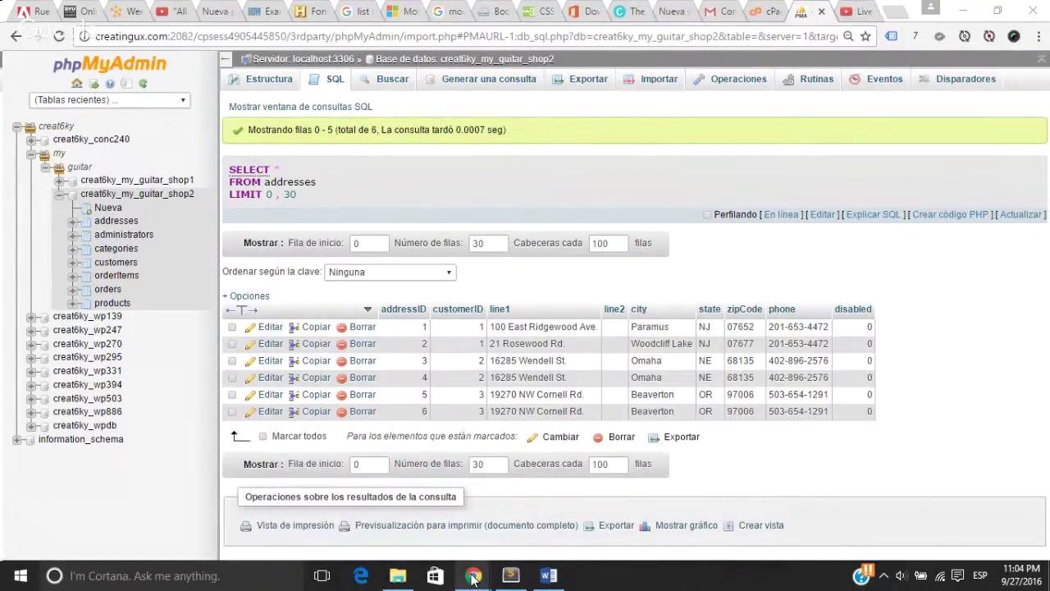
mouse_move(474, 578)
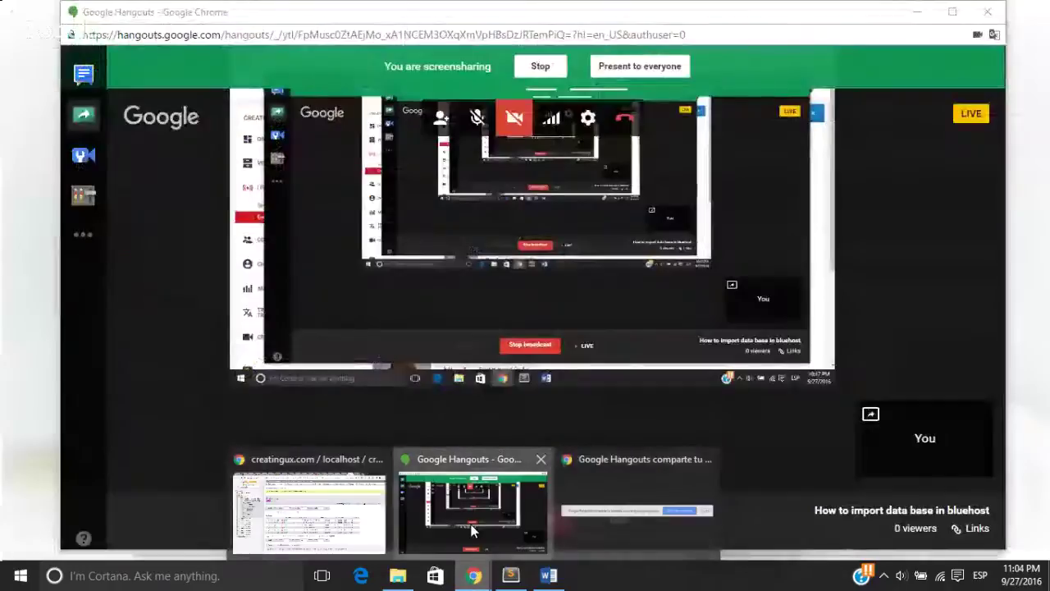
left_click(471, 532)
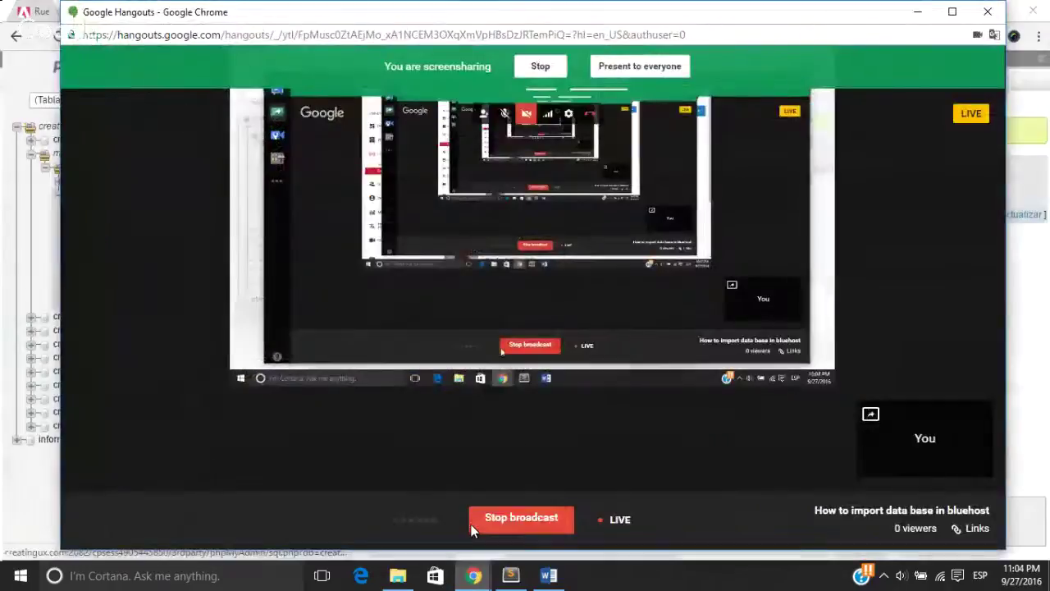
left_click(491, 520)
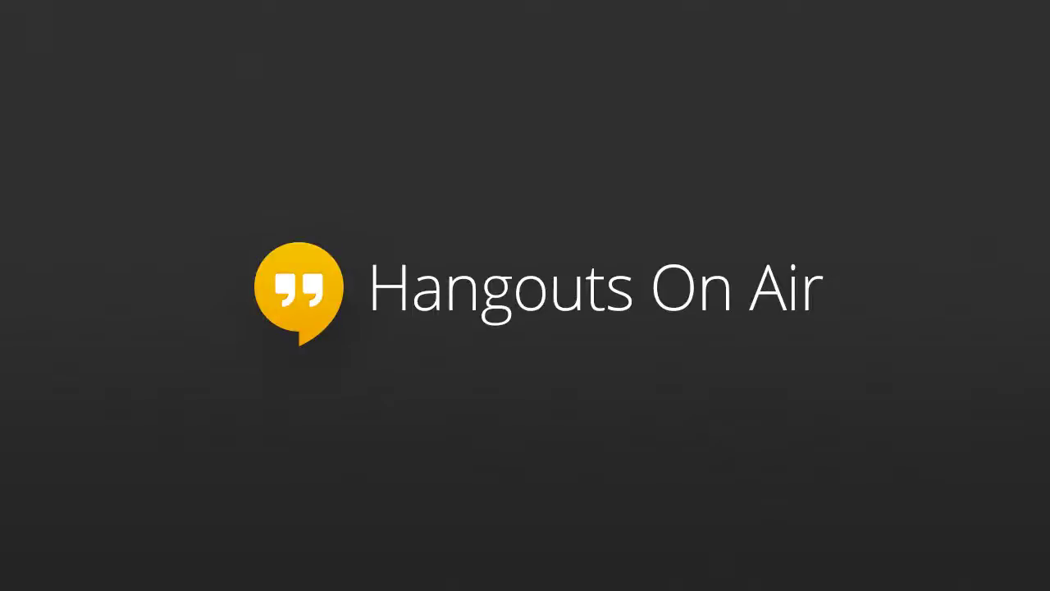